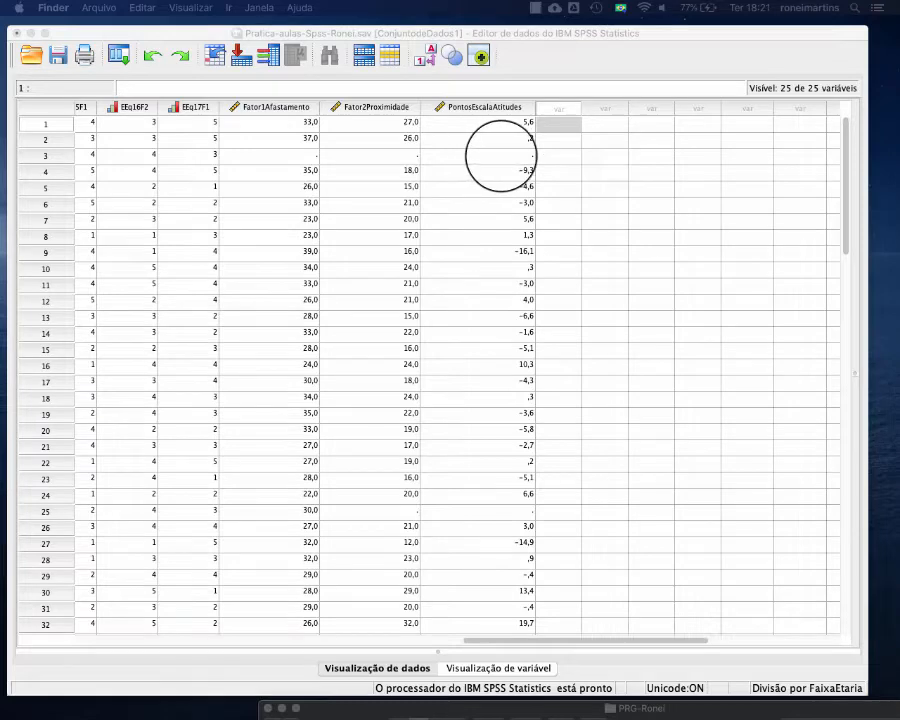
Examine case 3's missing values in the Fator1Afastamento, Fator2Proximidade and PontosEscalaAtitudes columns
{"action": "left_click", "coordinate": [501, 155]}
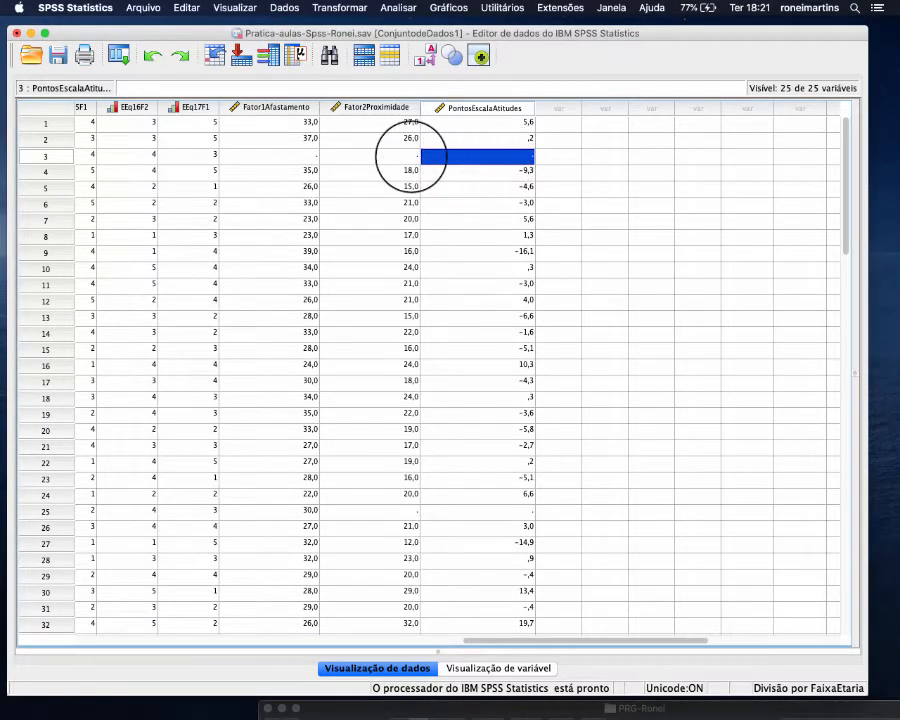
{"action": "left_click", "coordinate": [410, 155]}
{"action": "left_click", "coordinate": [438, 157]}
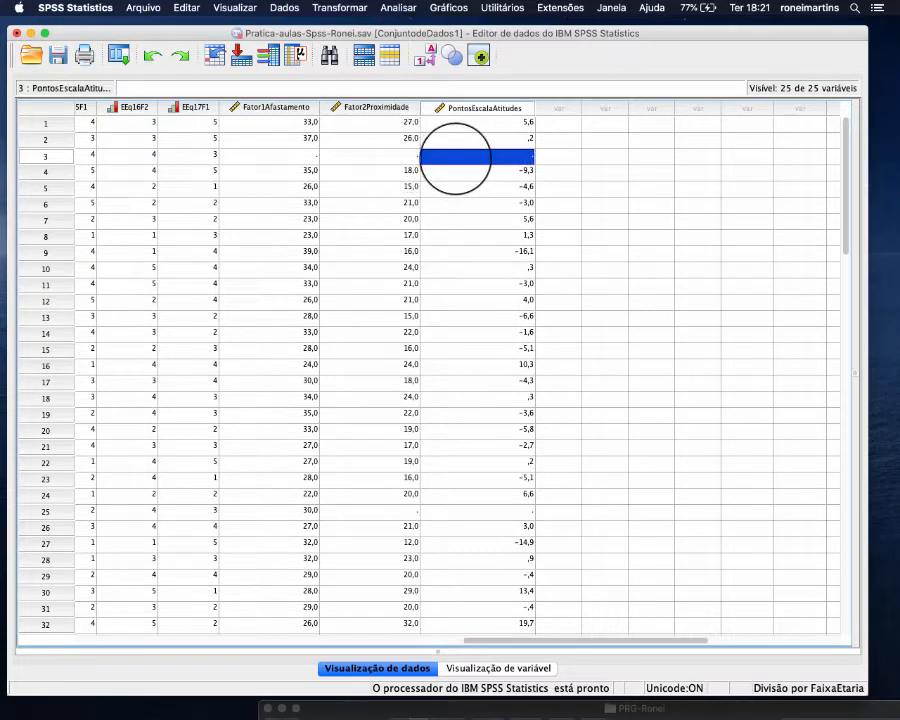
{"action": "left_click", "coordinate": [305, 156]}
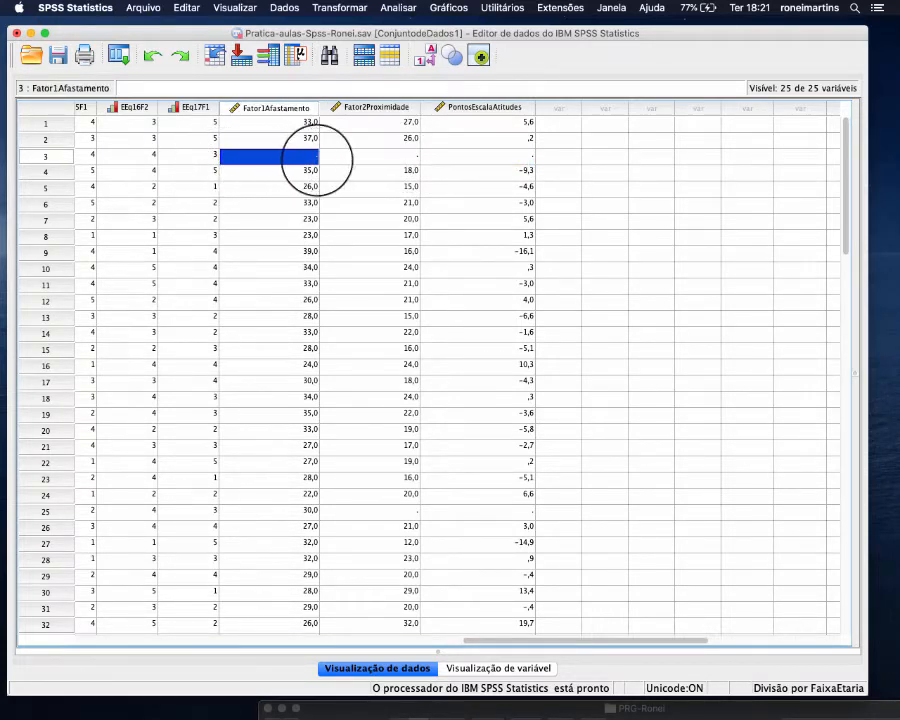
{"action": "left_click", "coordinate": [345, 157]}
{"action": "left_click", "coordinate": [436, 157]}
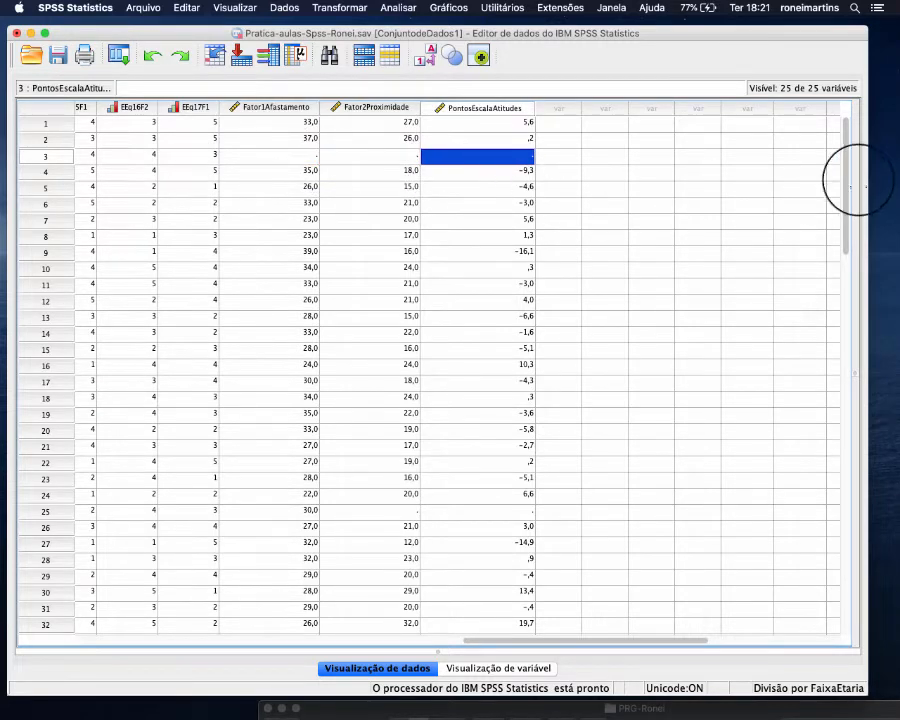
{"action": "left_click_drag", "start_coordinate": [847, 185], "coordinate": [818, 148]}
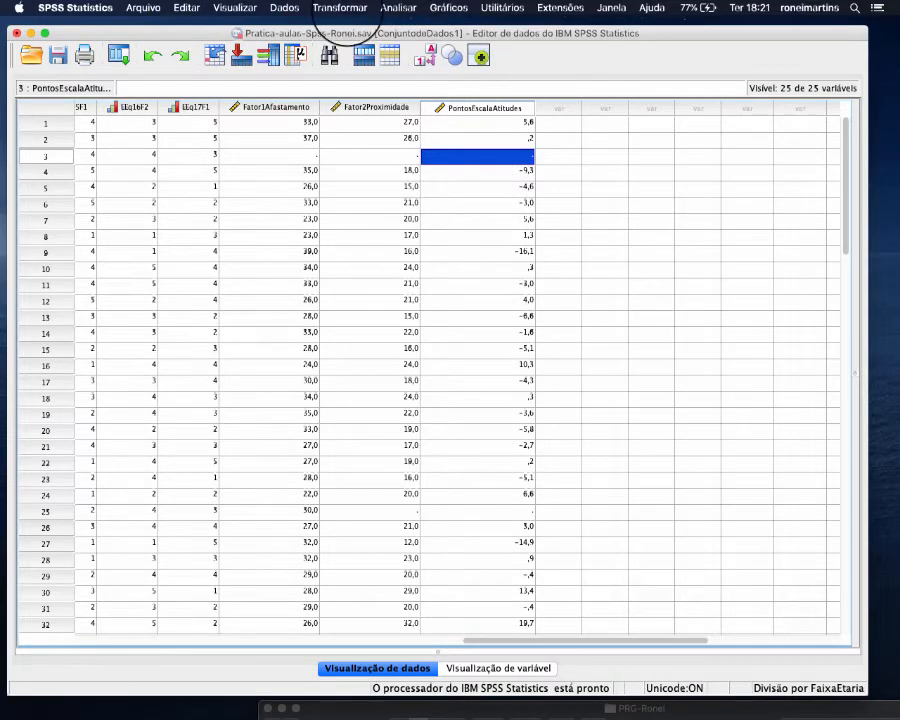
Start replacing missing values (Substituir valores omissos) and add PontosEscalaAtitudes as the variable to process
{"action": "left_click", "coordinate": [336, 9]}
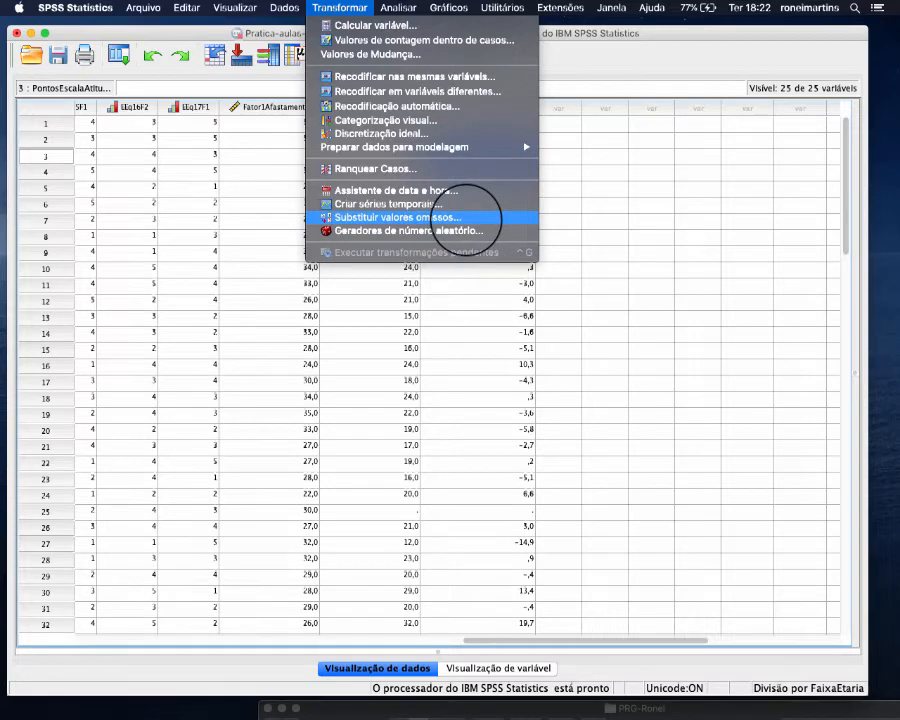
{"action": "left_click", "coordinate": [462, 216]}
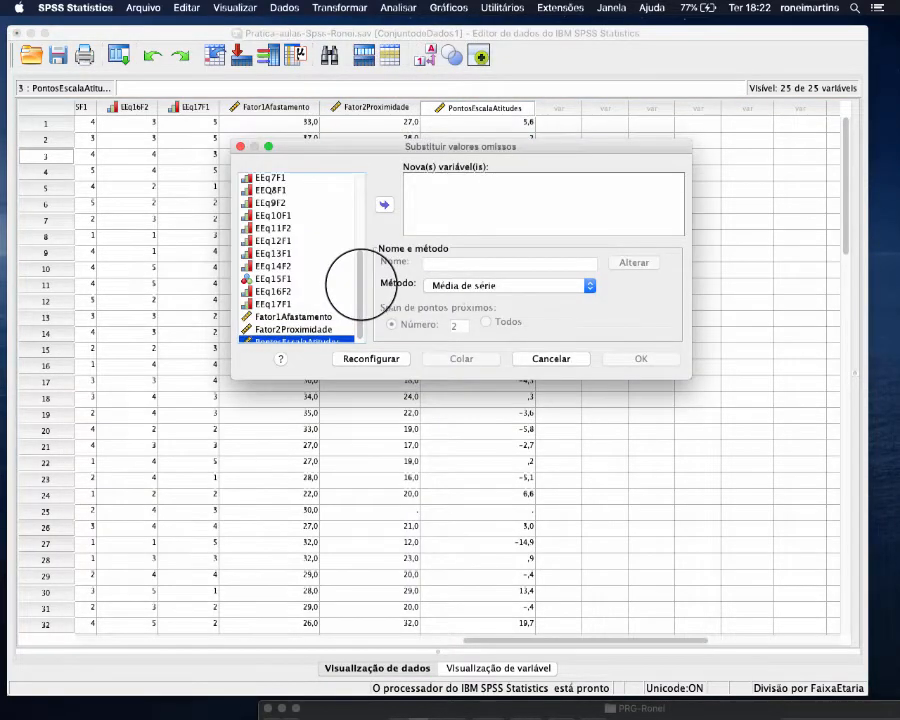
{"action": "left_click_drag", "start_coordinate": [361, 285], "coordinate": [362, 307]}
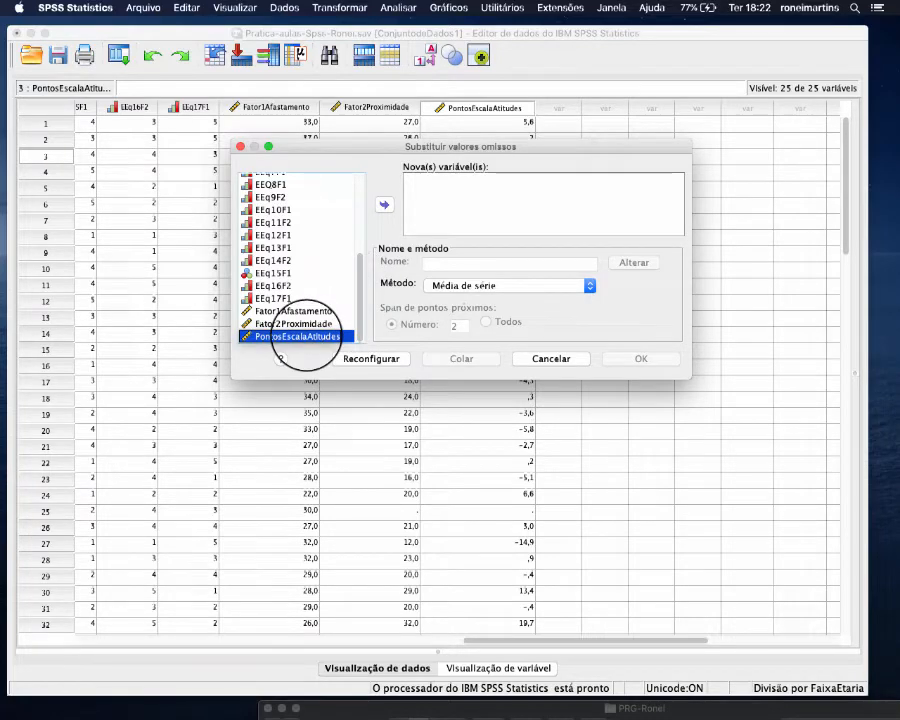
{"action": "left_click_drag", "start_coordinate": [343, 143], "coordinate": [329, 262]}
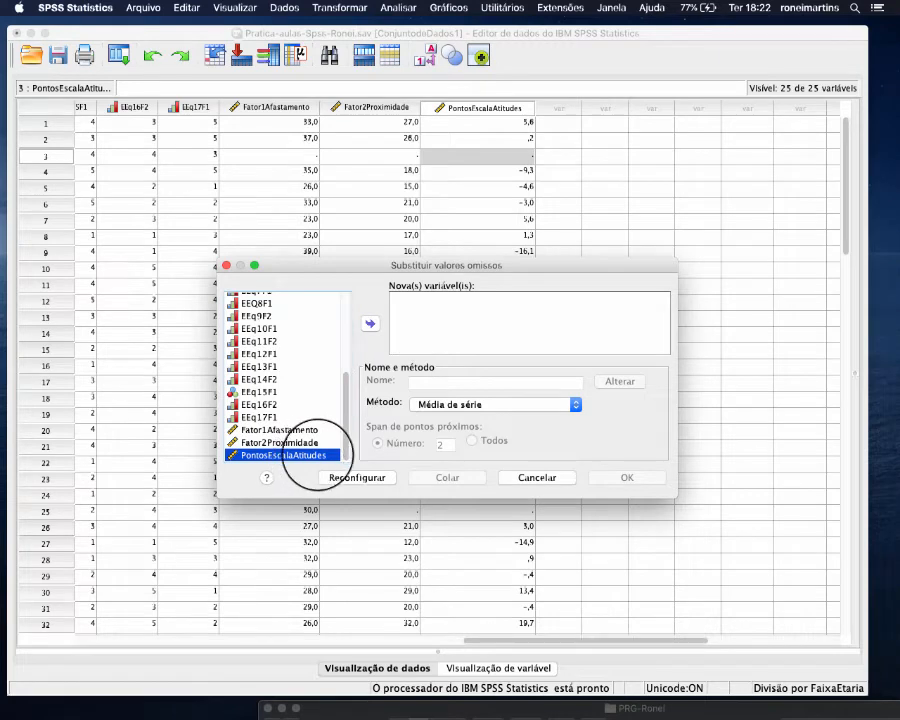
{"action": "left_click", "coordinate": [370, 323]}
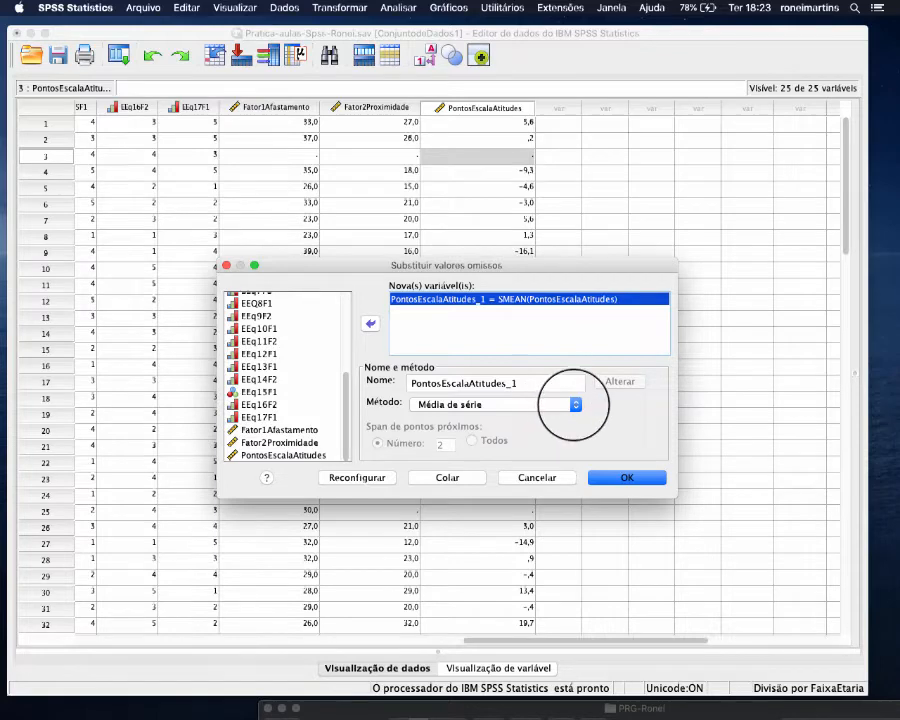
Choose the Mediana de pontos próximos method with a span of 4 points and run the missing-value replacement
{"action": "left_click", "coordinate": [573, 404]}
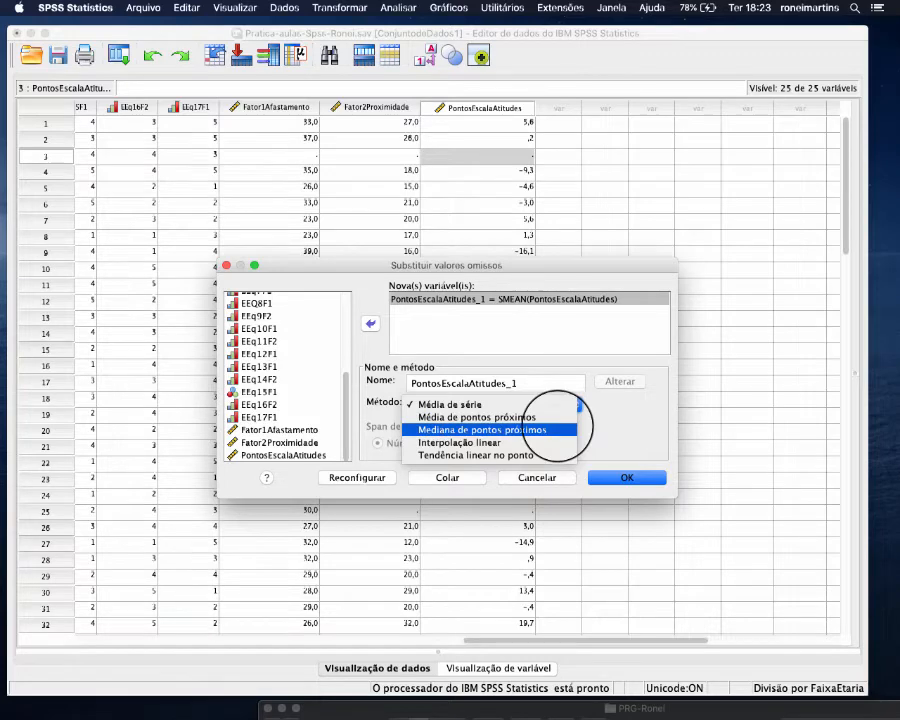
{"action": "left_click", "coordinate": [556, 429]}
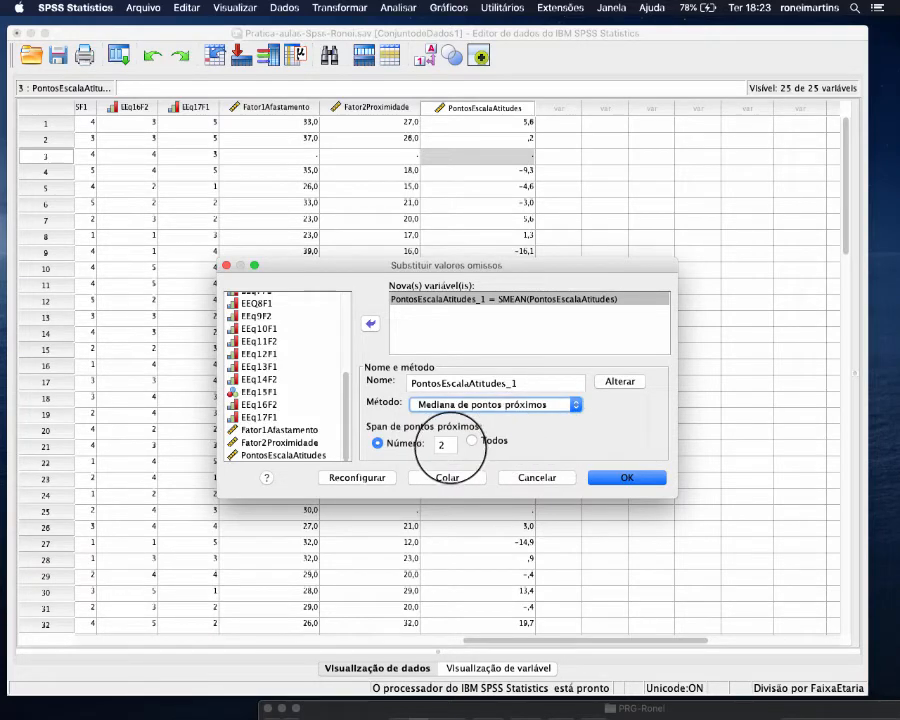
{"action": "double_click", "coordinate": [443, 444]}
{"action": "left_click_drag", "start_coordinate": [435, 443], "coordinate": [441, 442]}
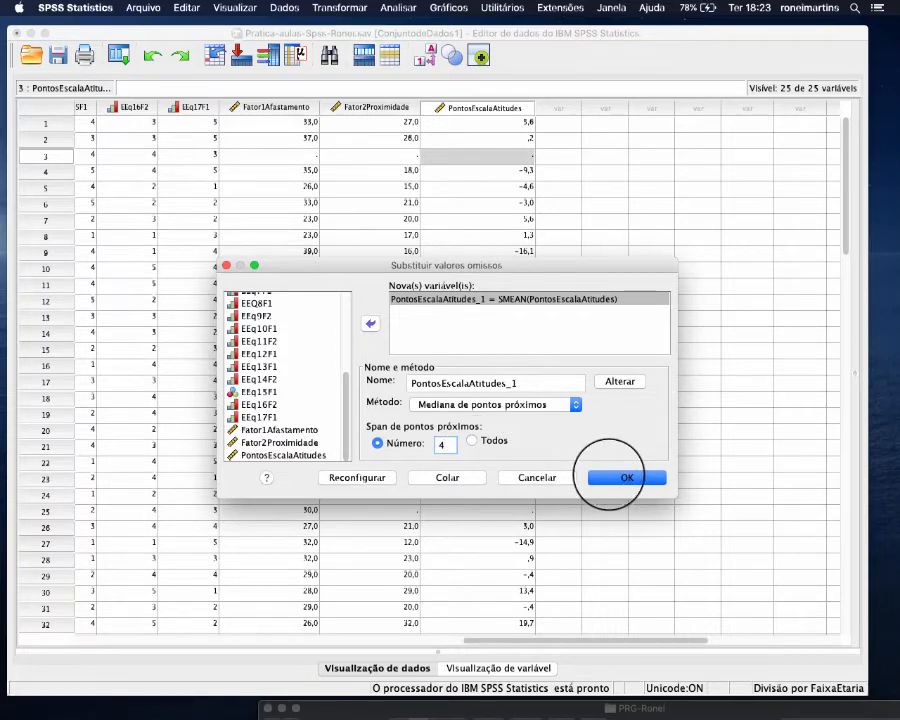
{"action": "left_click", "coordinate": [609, 478]}
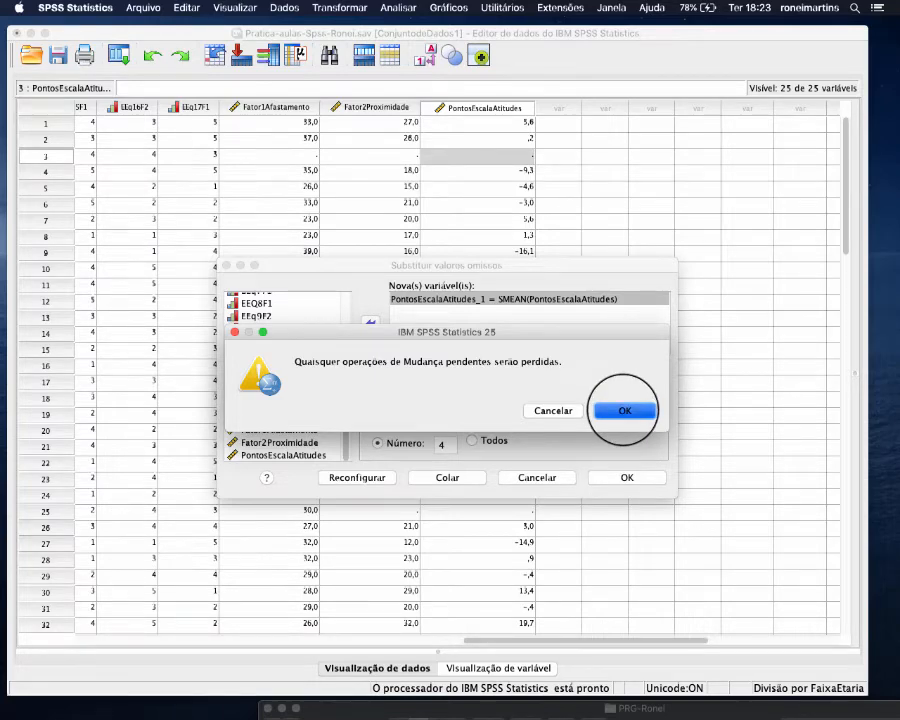
{"action": "left_click", "coordinate": [624, 410]}
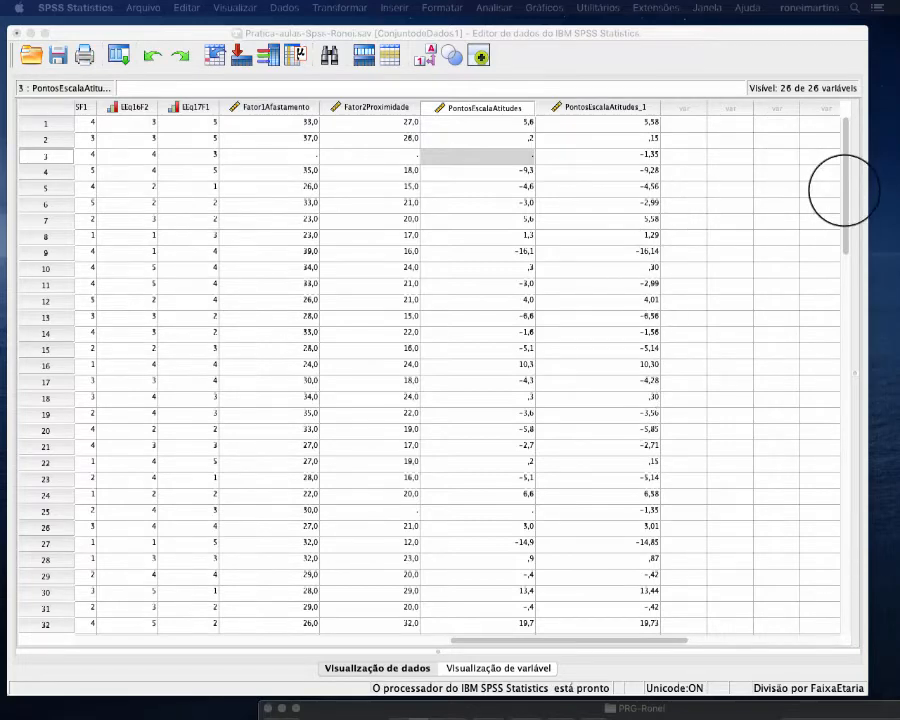
Compare the new PontosEscalaAtitudes_1 column with the original PontosEscalaAtitudes, checking the replaced values in cases 3 and 25
{"action": "left_click", "coordinate": [637, 106]}
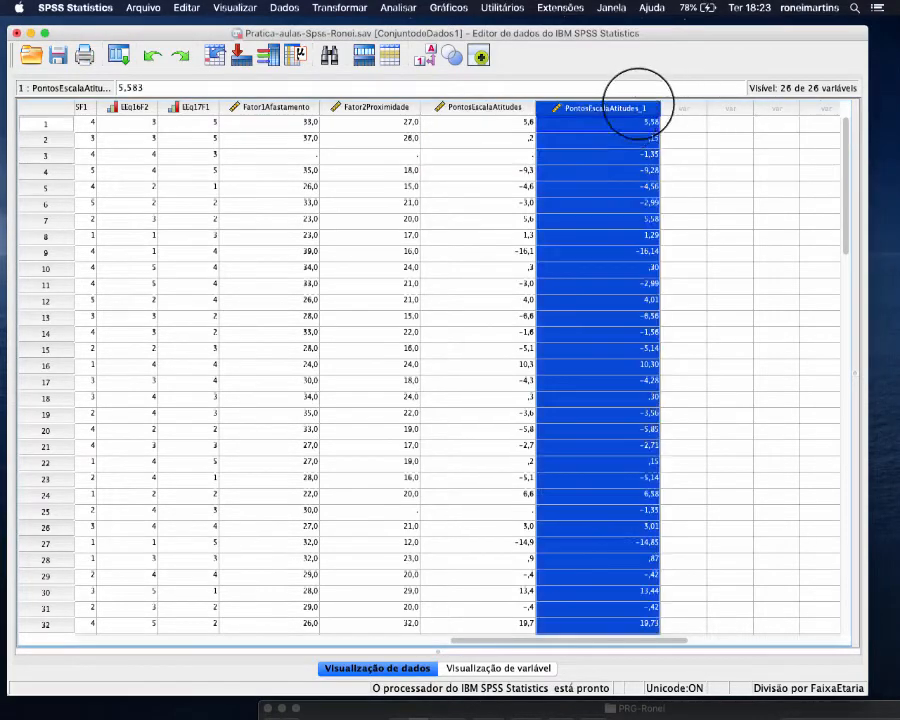
{"action": "left_click", "coordinate": [582, 156]}
{"action": "left_click", "coordinate": [519, 156]}
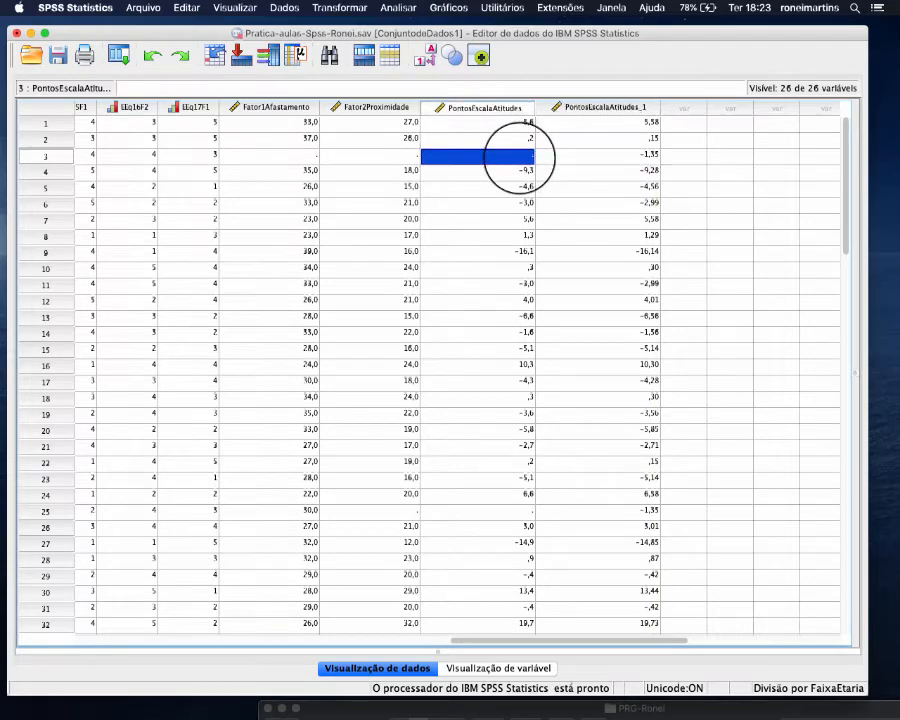
{"action": "left_click", "coordinate": [637, 156]}
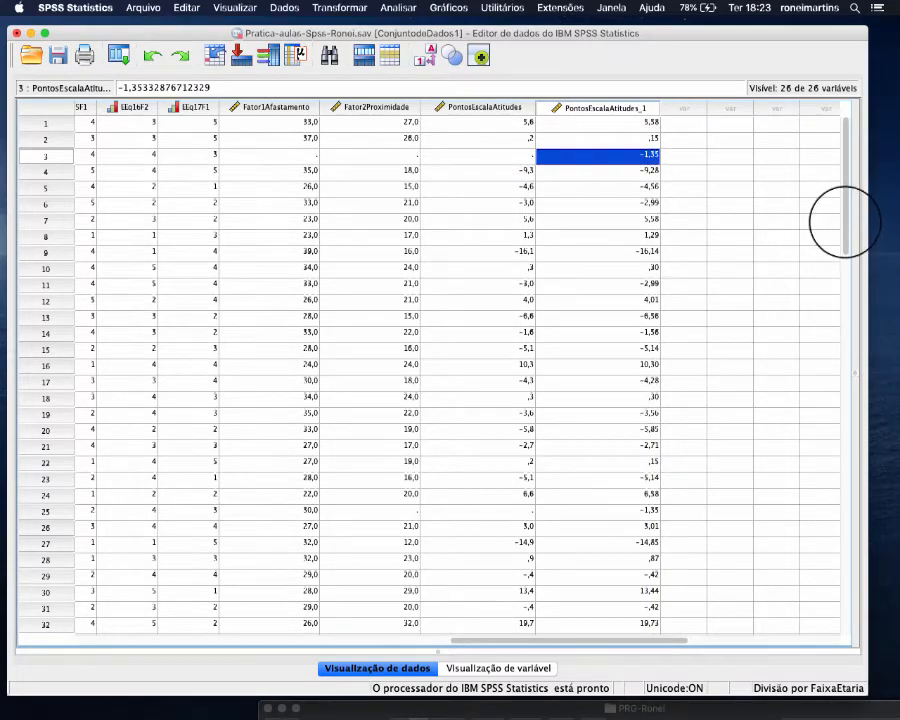
{"action": "left_click_drag", "start_coordinate": [845, 221], "coordinate": [845, 249]}
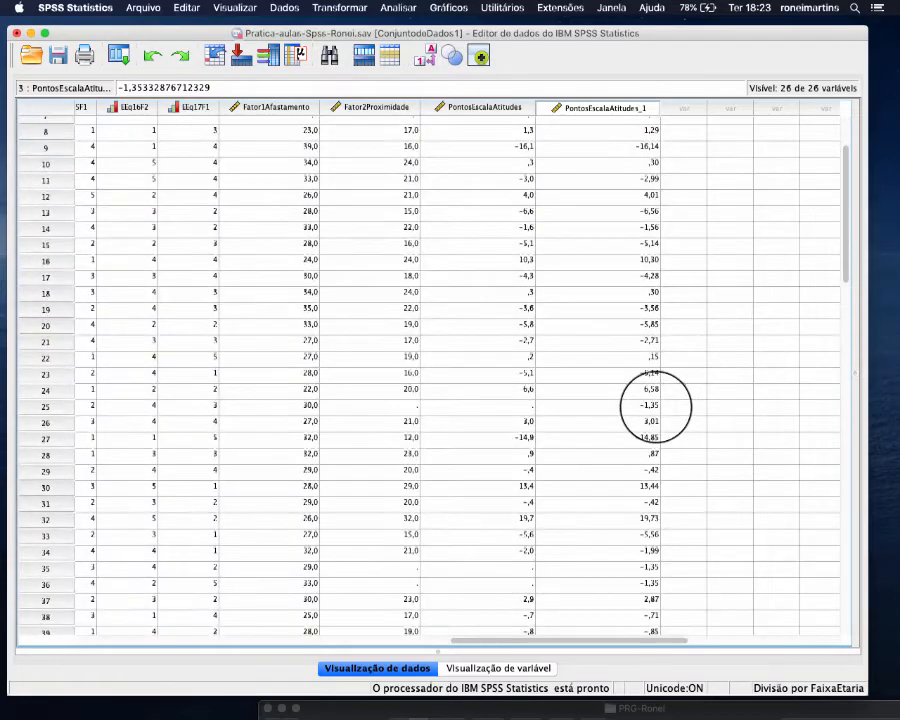
{"action": "left_click", "coordinate": [652, 406]}
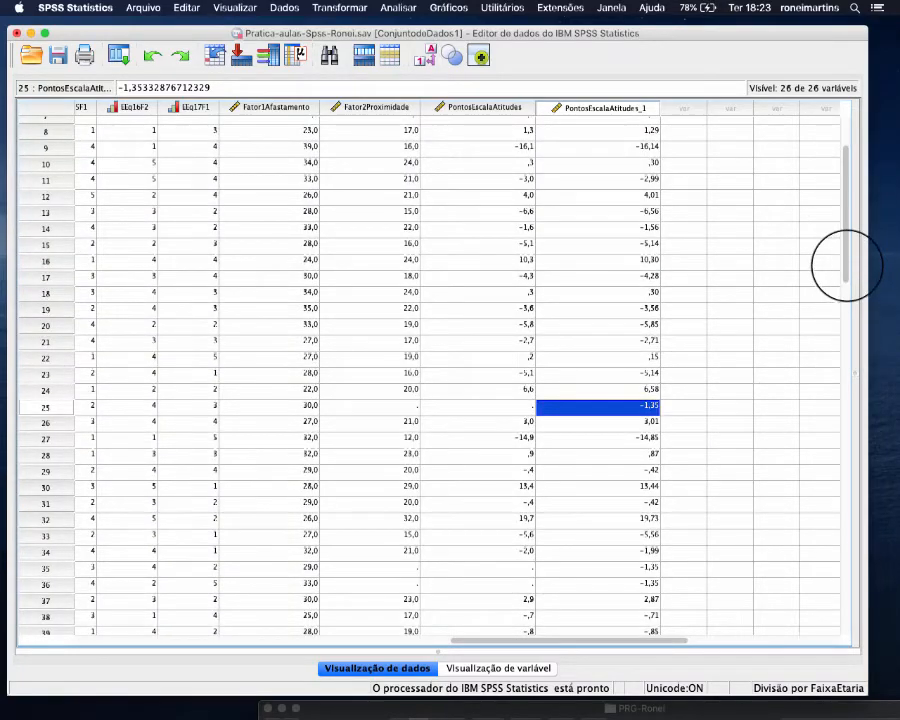
{"action": "left_click_drag", "start_coordinate": [847, 265], "coordinate": [830, 125]}
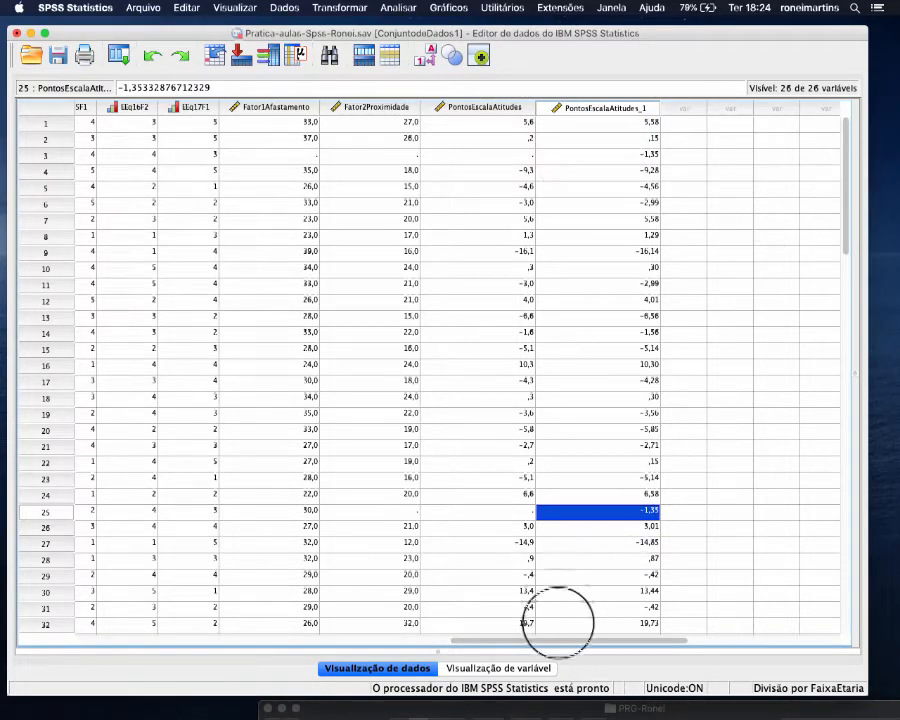
Examine the age values of the first cases in the Idade column at the start of the dataset
{"action": "left_click_drag", "start_coordinate": [558, 638], "coordinate": [131, 603]}
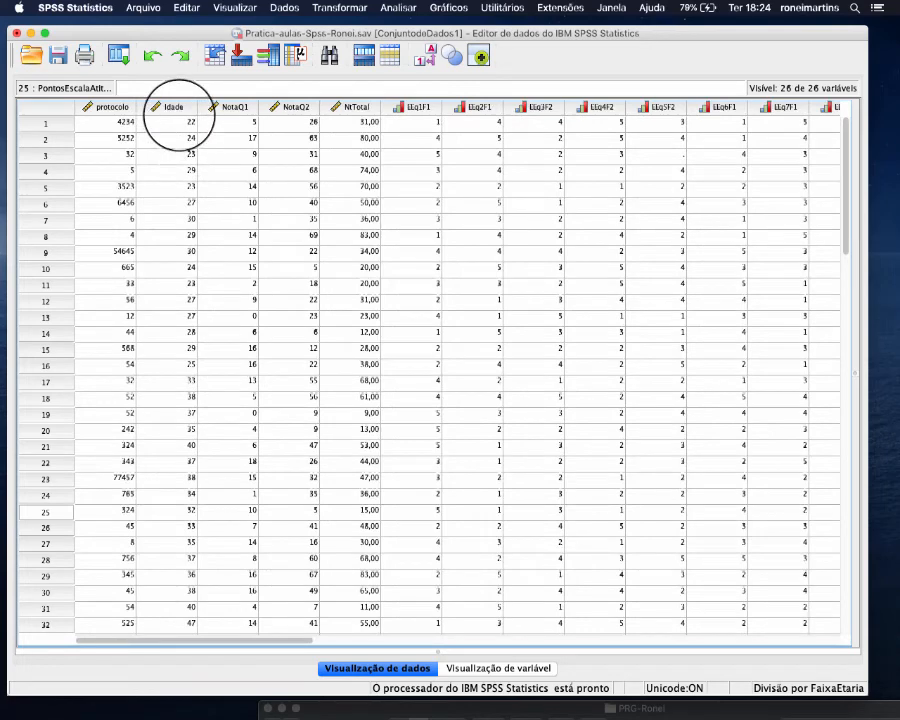
{"action": "left_click", "coordinate": [183, 124]}
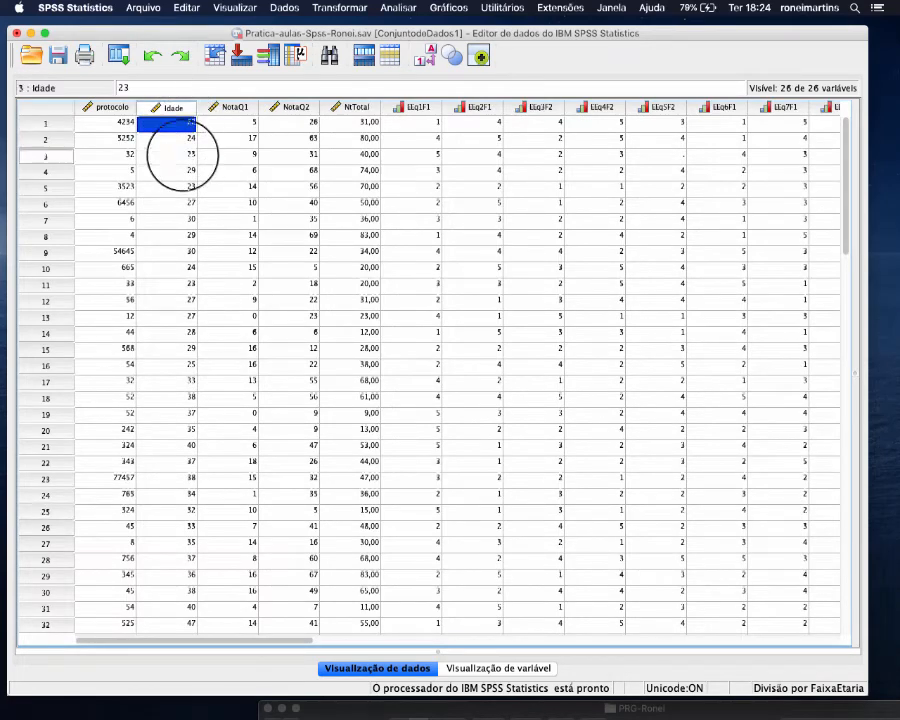
{"action": "left_click", "coordinate": [155, 156]}
{"action": "left_click", "coordinate": [175, 204]}
{"action": "left_click", "coordinate": [172, 236]}
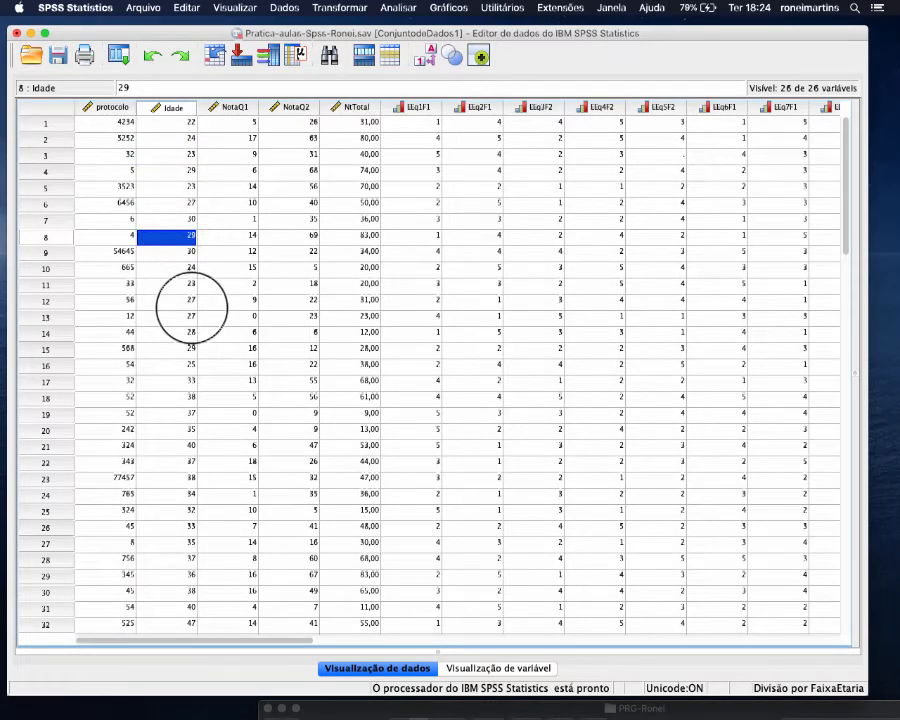
{"action": "left_click", "coordinate": [176, 124]}
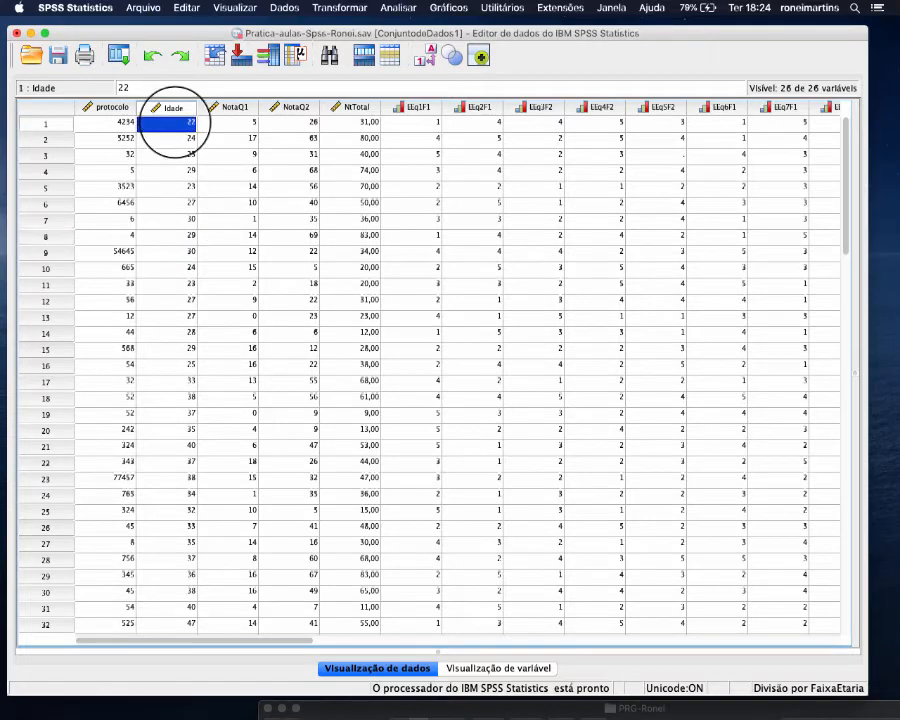
{"action": "left_click", "coordinate": [172, 139]}
{"action": "left_click", "coordinate": [168, 156]}
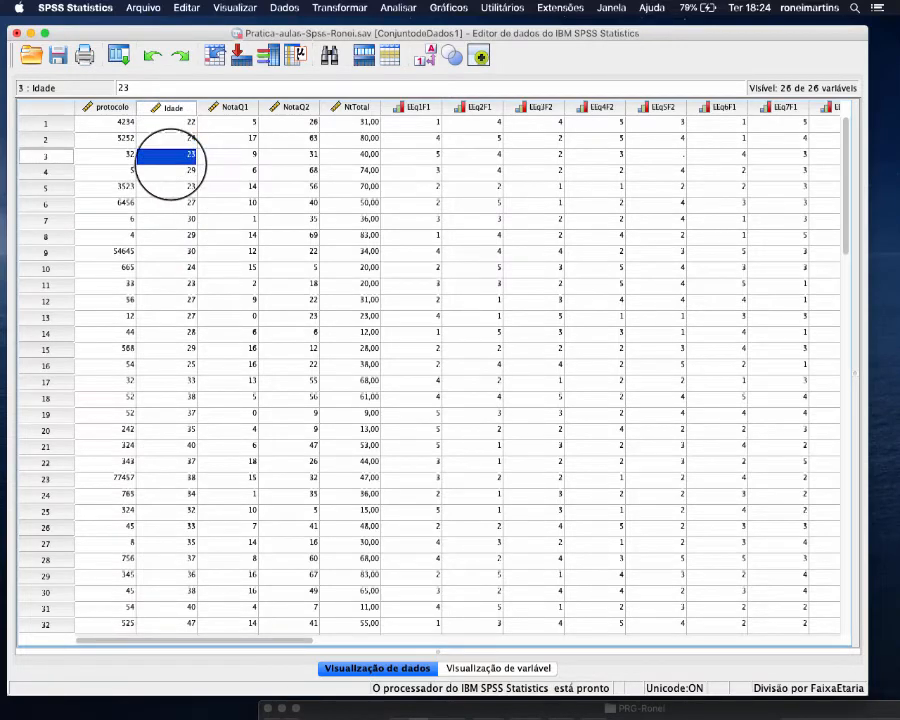
{"action": "left_click", "coordinate": [168, 187]}
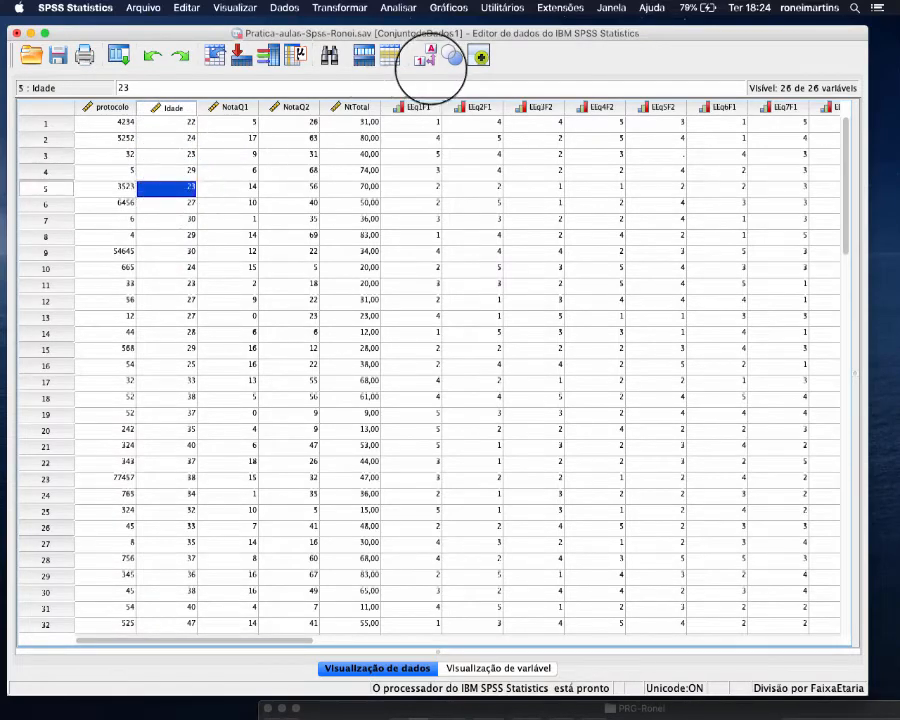
Set up a Frequencies analysis of Idade with quartiles, mode, minimum and maximum as statistics
{"action": "left_click", "coordinate": [399, 8]}
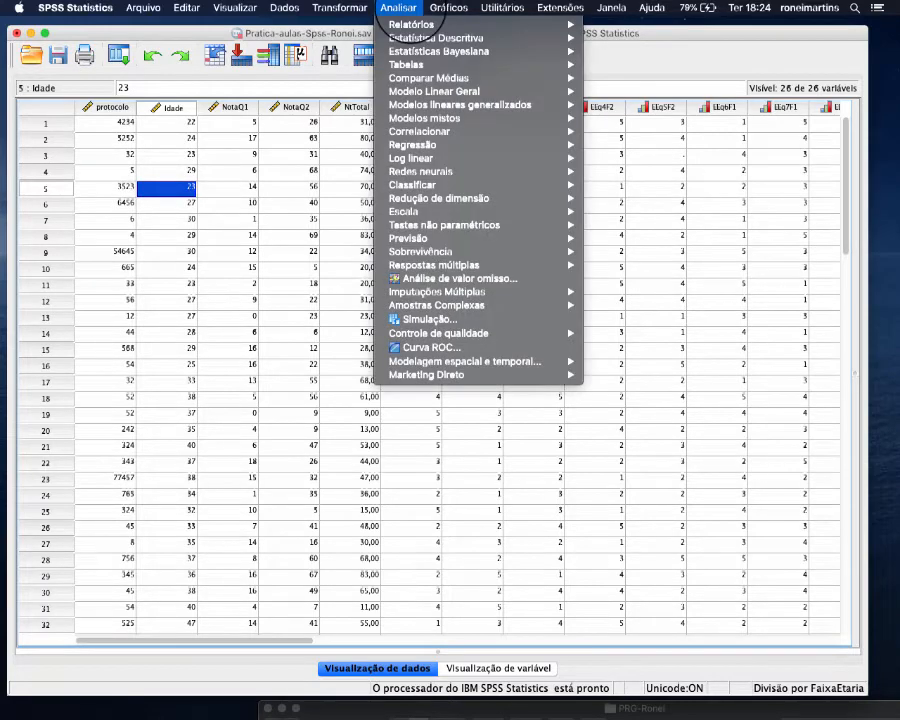
{"action": "mouse_move", "coordinate": [460, 38]}
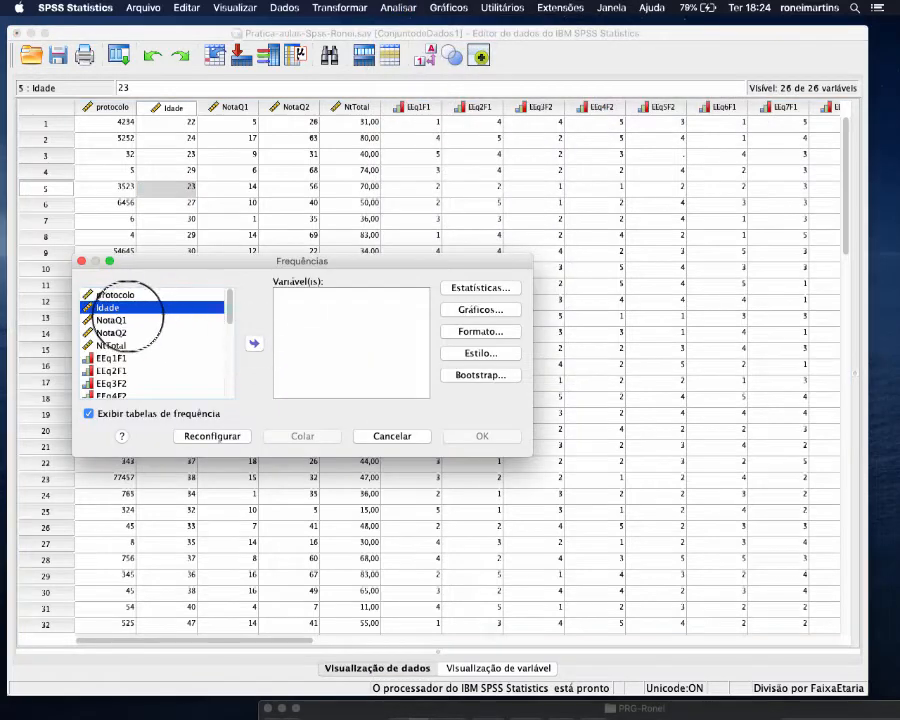
{"action": "left_click", "coordinate": [122, 308]}
{"action": "left_click", "coordinate": [254, 343]}
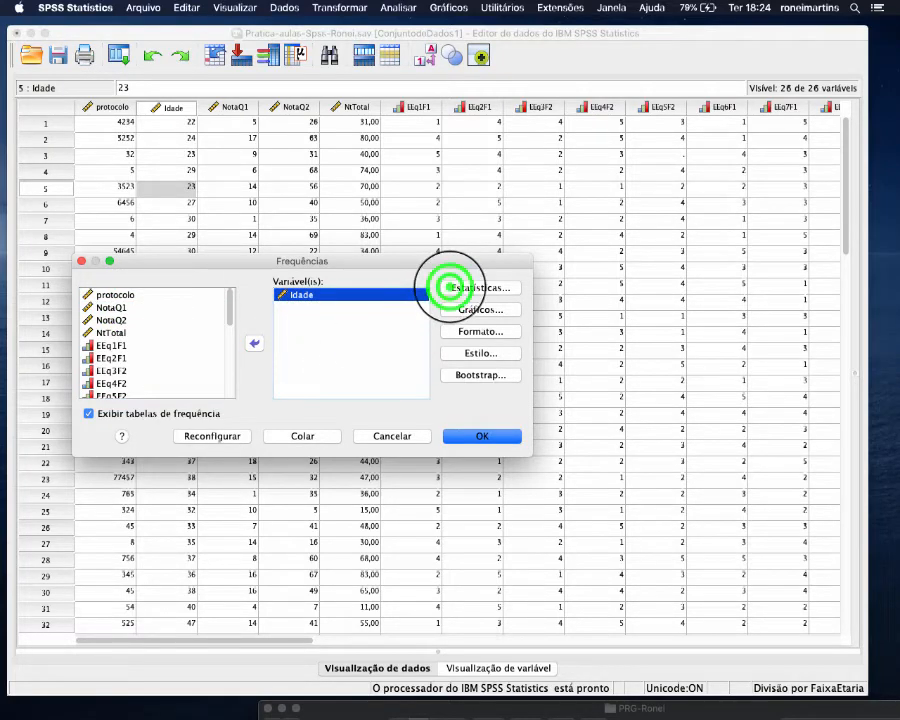
{"action": "left_click", "coordinate": [450, 287]}
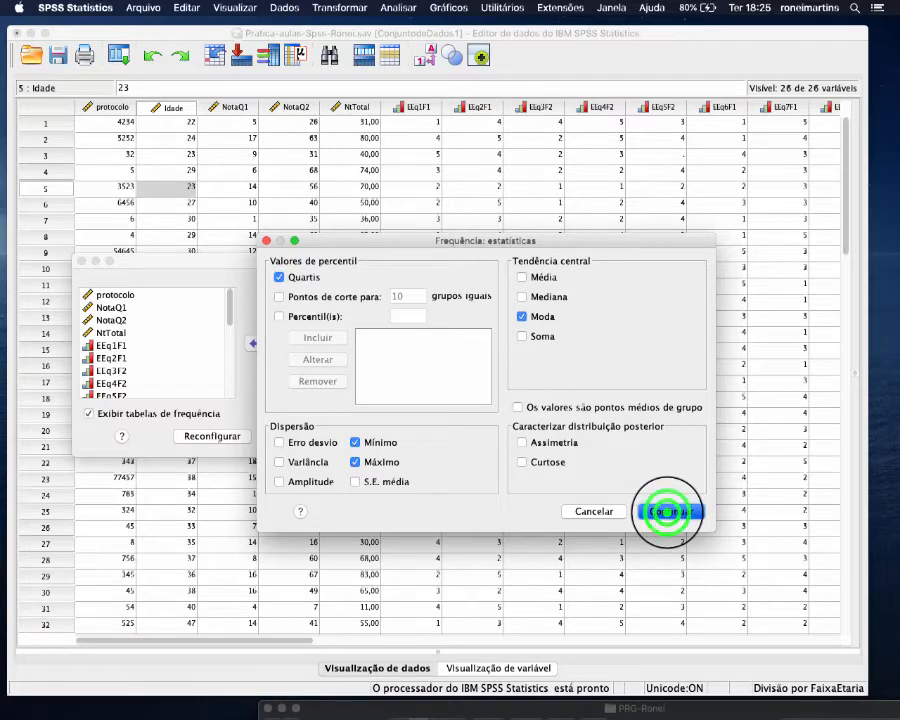
{"action": "left_click", "coordinate": [670, 511]}
Add a histogram with a normal curve to the Idade frequencies and run the analysis
{"action": "left_click", "coordinate": [515, 311]}
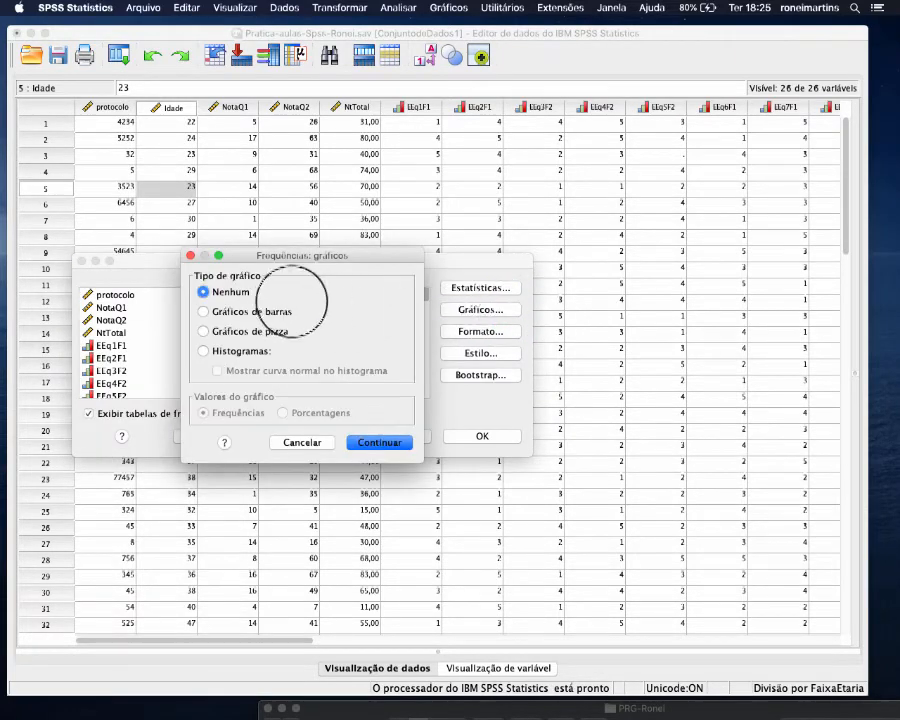
{"action": "left_click", "coordinate": [262, 350]}
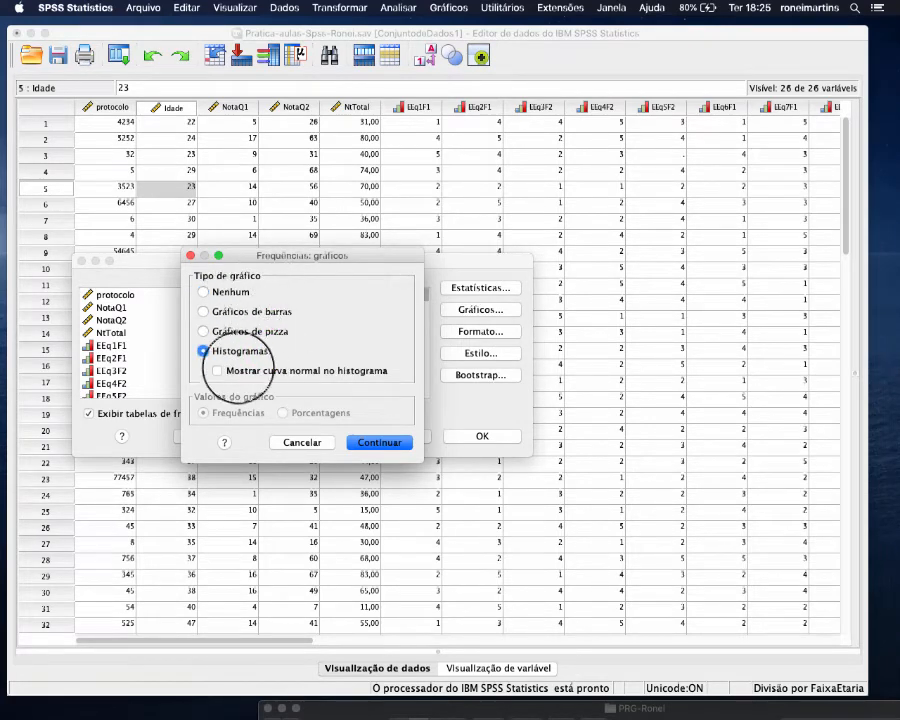
{"action": "left_click", "coordinate": [218, 370]}
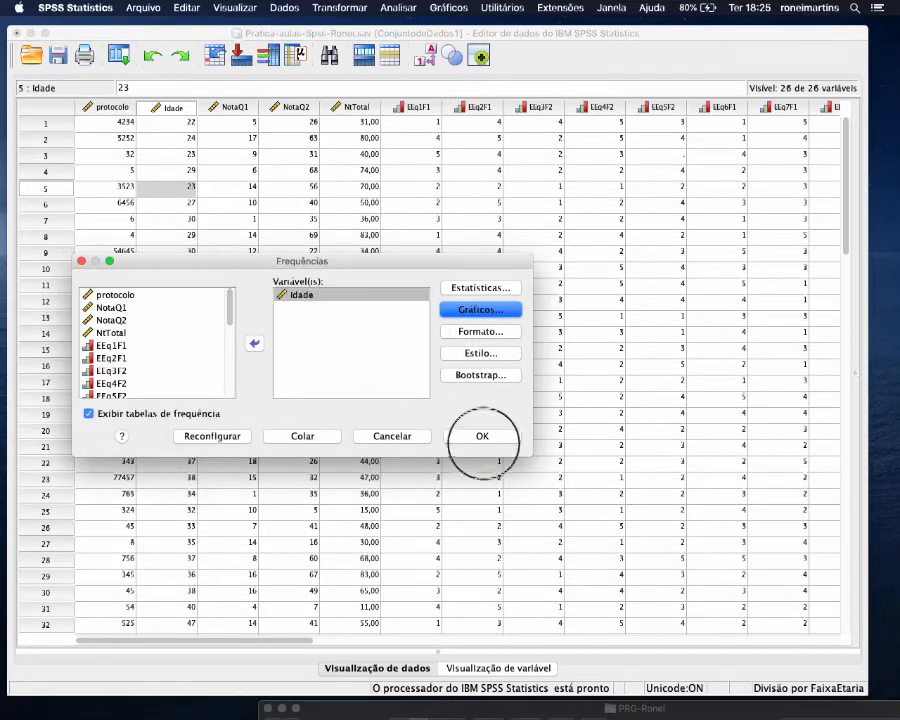
{"action": "left_click", "coordinate": [484, 437]}
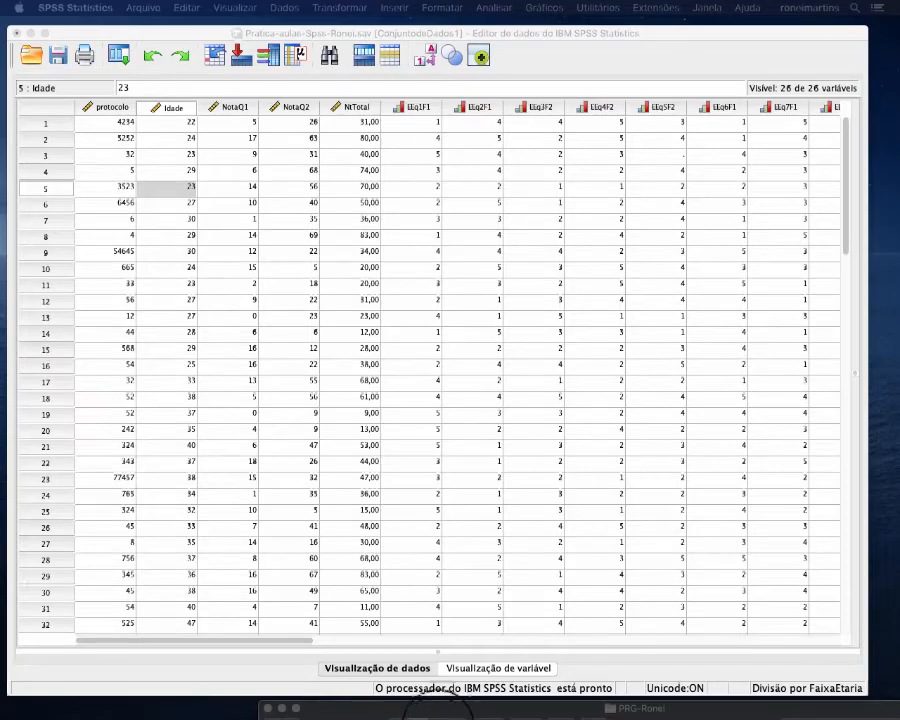
Examine the Idade statistics table in the output, covering the mode, minimum, maximum and quartile values
{"action": "left_click_drag", "start_coordinate": [437, 700], "coordinate": [489, 87]}
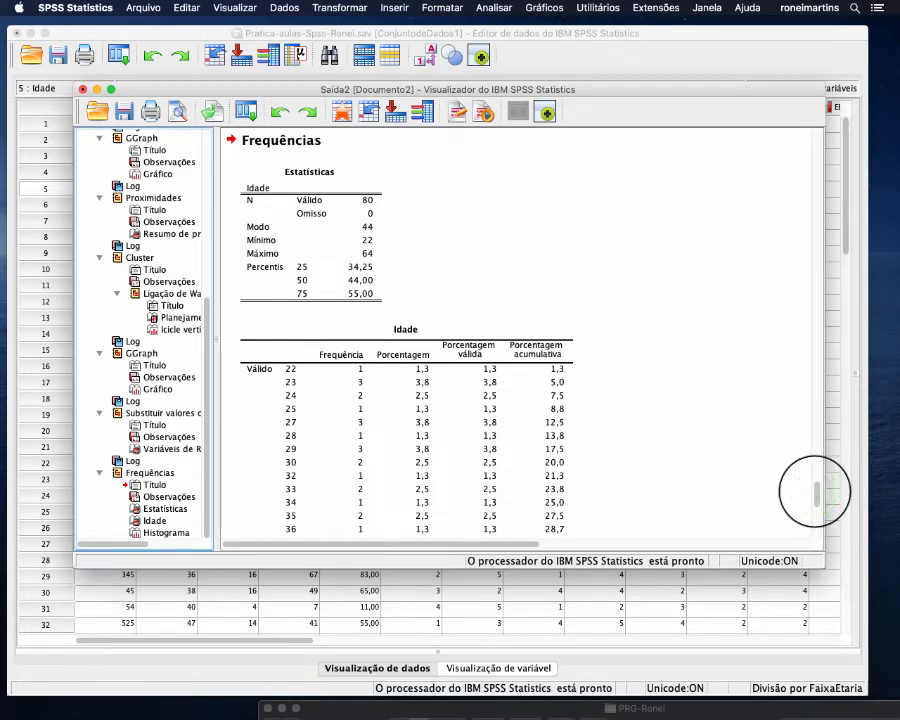
{"action": "mouse_move", "coordinate": [815, 490]}
{"action": "left_mouse_down"}
{"action": "mouse_move", "coordinate": [820, 530]}
{"action": "mouse_move", "coordinate": [822, 486]}
{"action": "left_mouse_up"}
{"action": "left_click", "coordinate": [281, 211]}
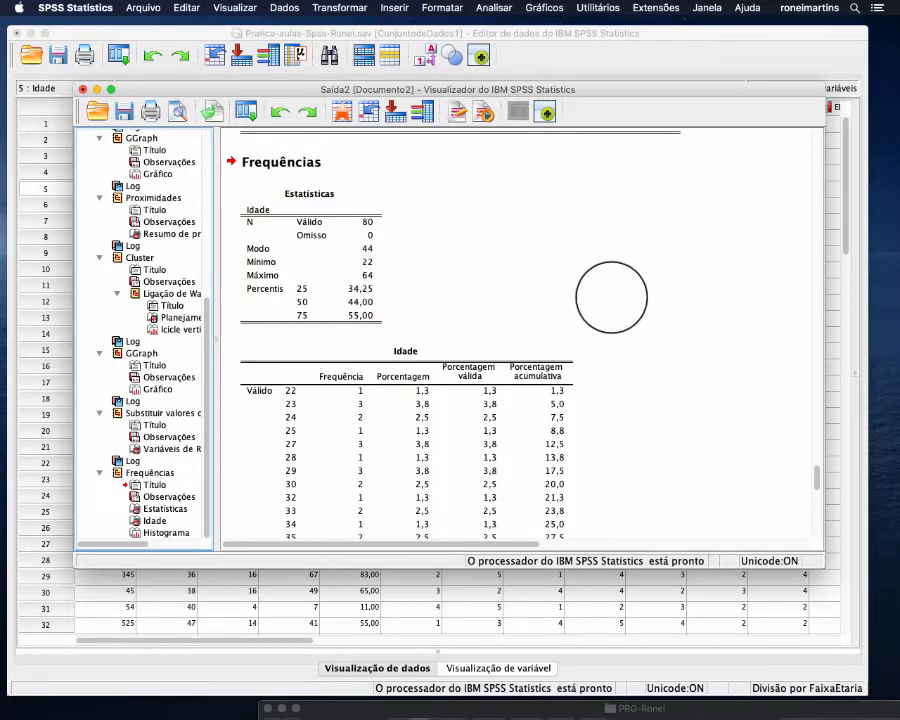
{"action": "left_click_drag", "start_coordinate": [816, 478], "coordinate": [818, 480]}
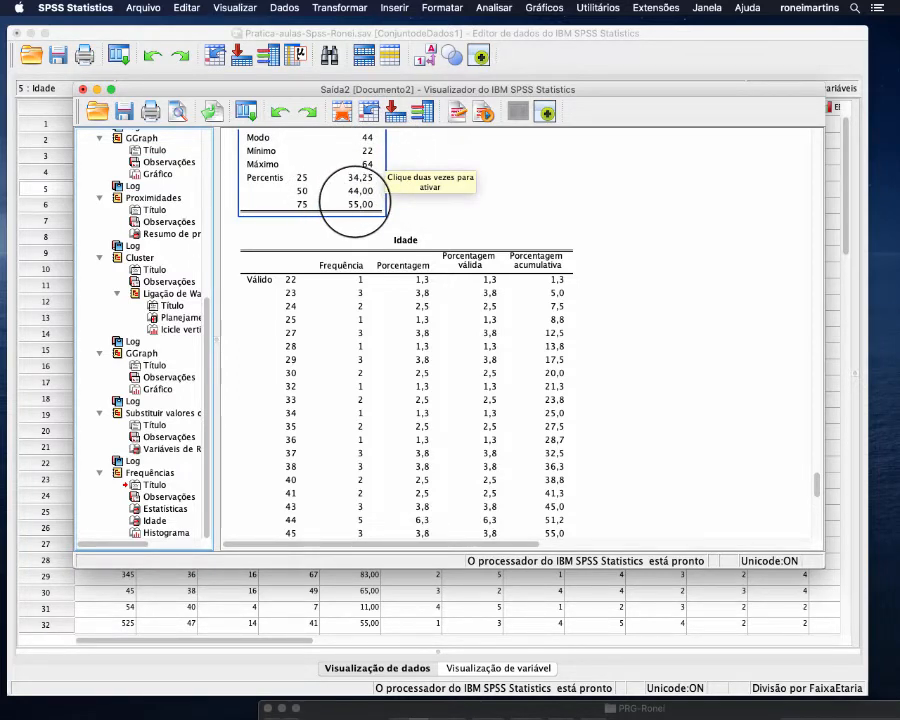
{"action": "left_click", "coordinate": [360, 232]}
{"action": "left_click", "coordinate": [360, 232]}
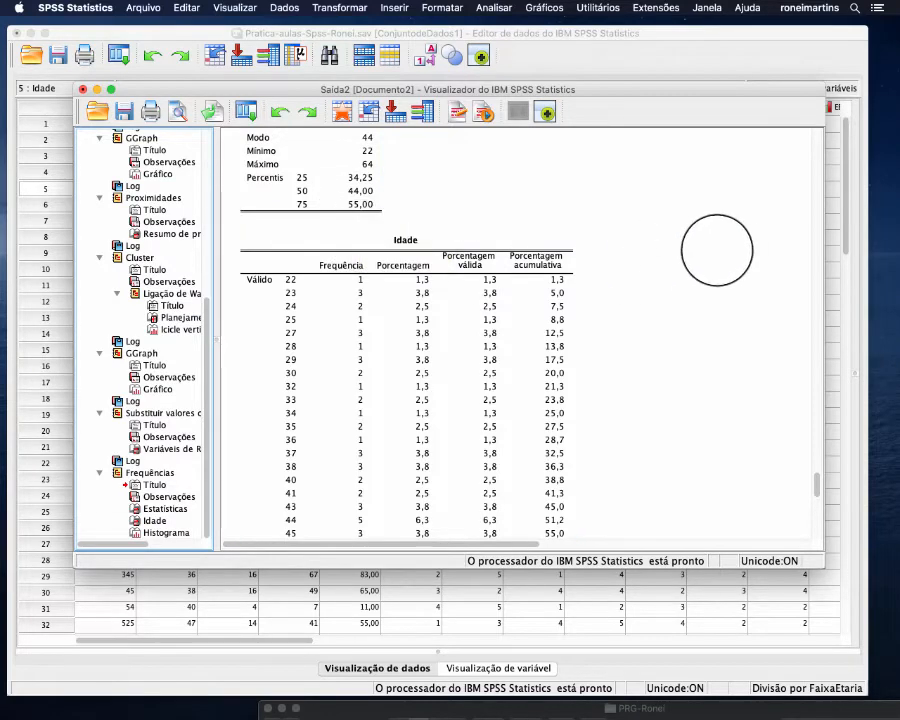
Read through the Idade frequency table and its histogram with the normal curve, then move the output out of the way
{"action": "mouse_move", "coordinate": [817, 486]}
{"action": "left_mouse_down"}
{"action": "mouse_move", "coordinate": [817, 476]}
{"action": "mouse_move", "coordinate": [818, 492]}
{"action": "left_mouse_up"}
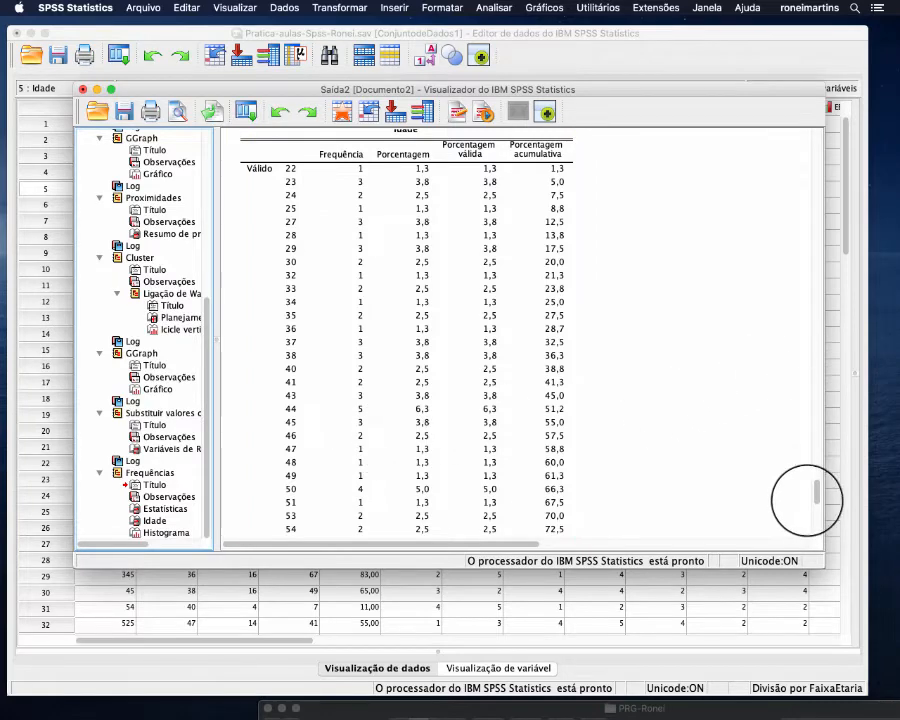
{"action": "left_click_drag", "start_coordinate": [818, 492], "coordinate": [820, 505]}
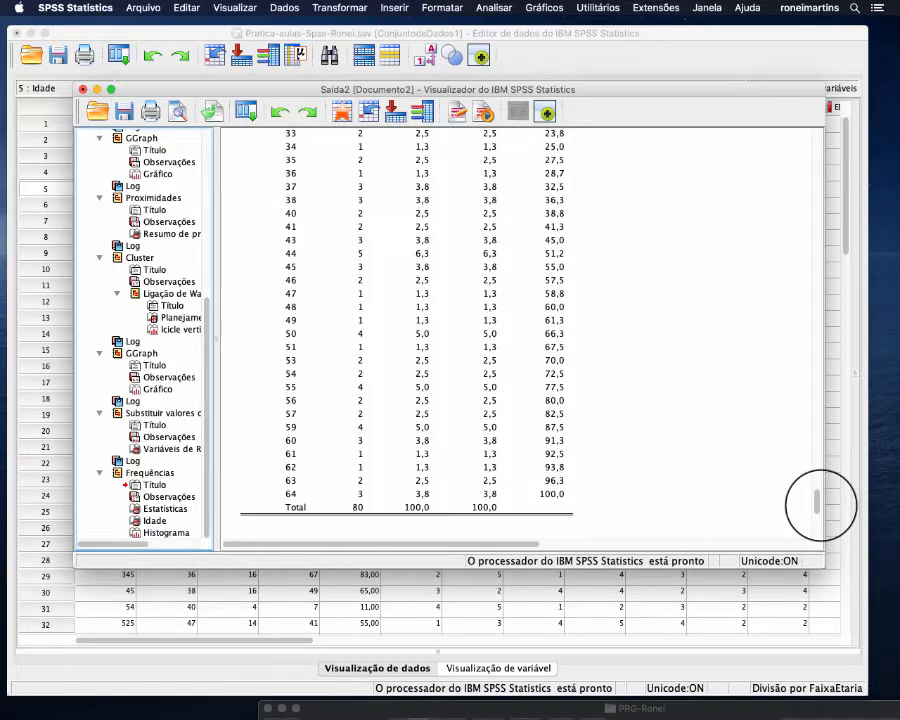
{"action": "mouse_move", "coordinate": [820, 505]}
{"action": "left_mouse_down"}
{"action": "mouse_move", "coordinate": [818, 495]}
{"action": "mouse_move", "coordinate": [818, 515]}
{"action": "left_mouse_up"}
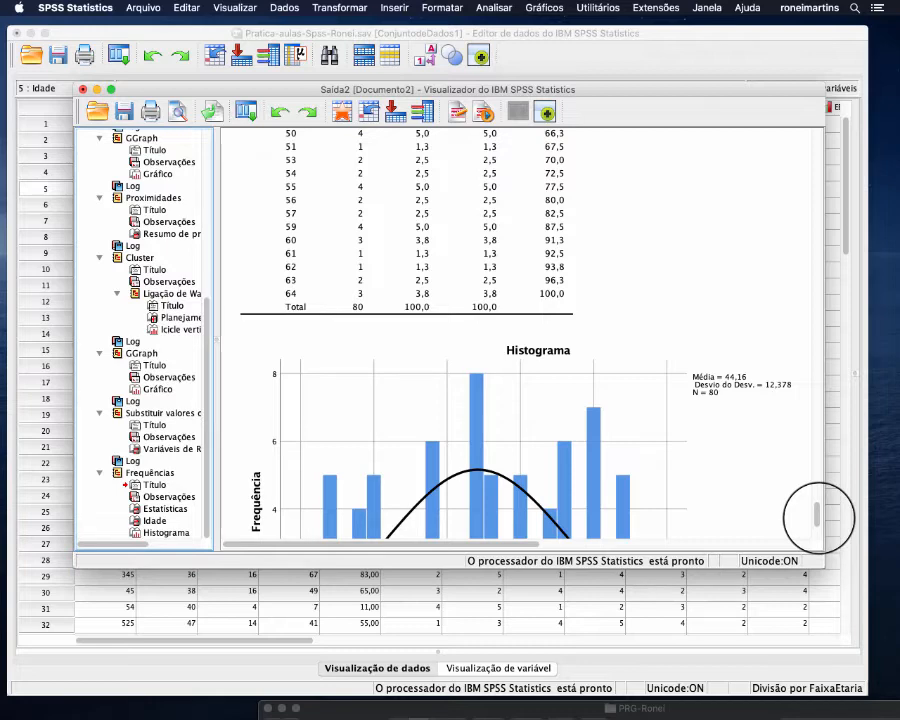
{"action": "left_click_drag", "start_coordinate": [818, 516], "coordinate": [820, 529]}
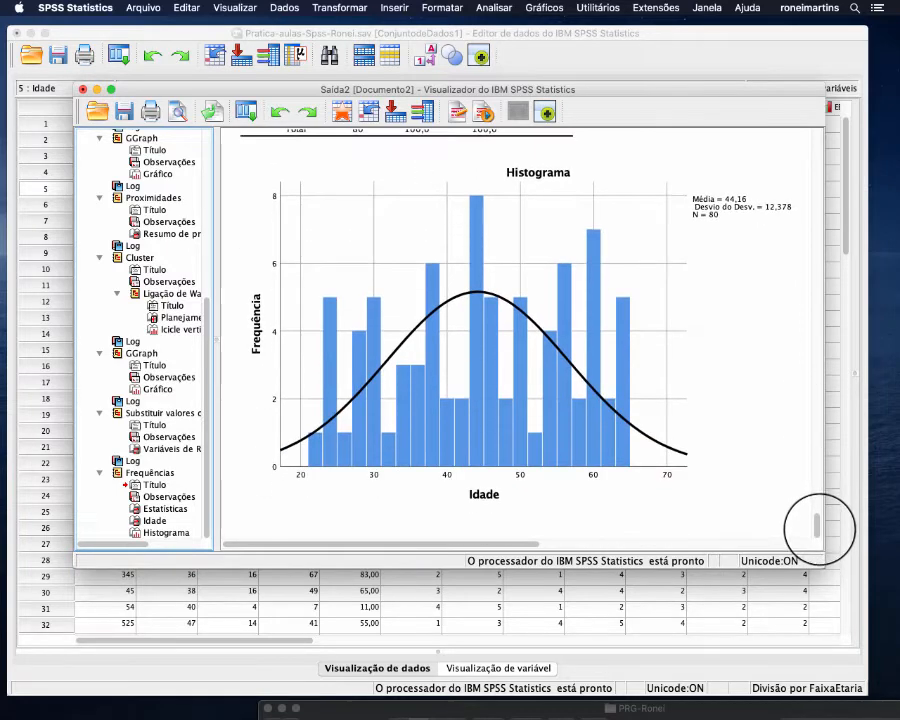
{"action": "left_click", "coordinate": [687, 464]}
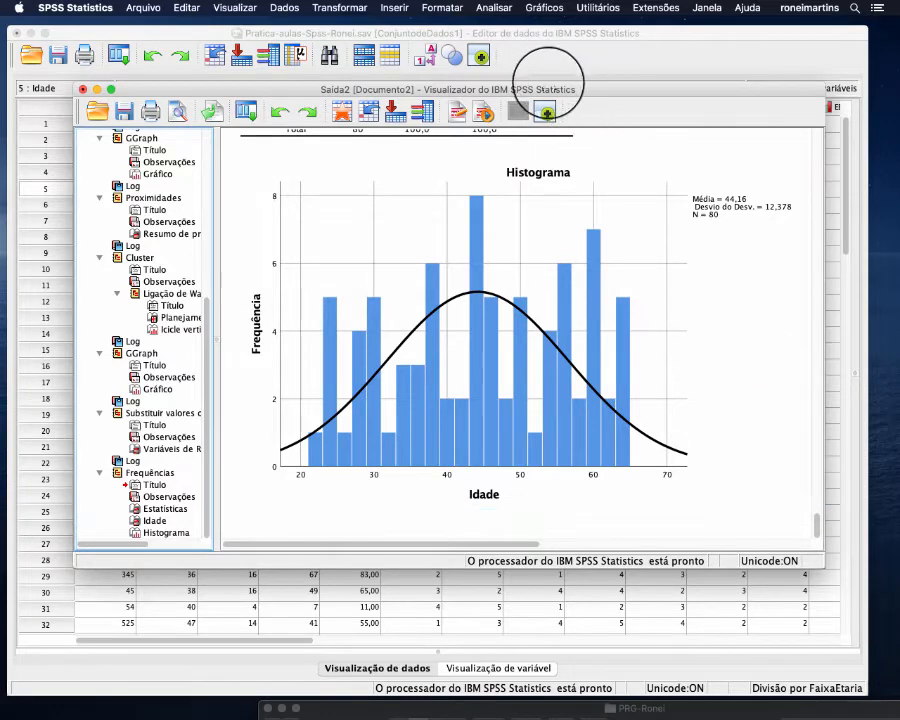
{"action": "left_click", "coordinate": [580, 87]}
{"action": "left_click_drag", "start_coordinate": [580, 88], "coordinate": [630, 703]}
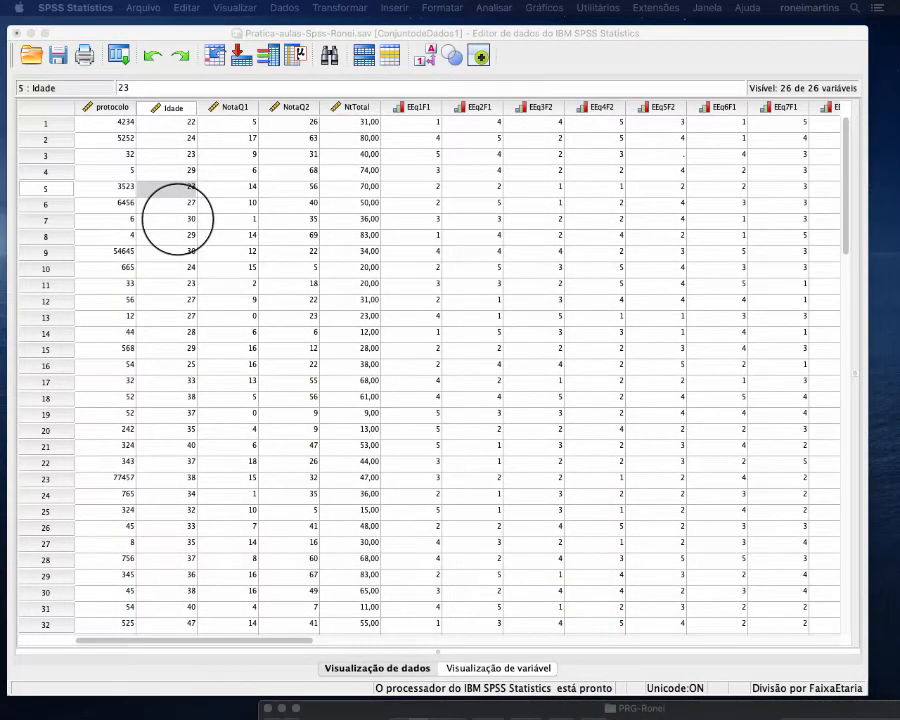
Start a visual binning (Categorização visual) of the Idade variable from the dataset
{"action": "left_click", "coordinate": [178, 203]}
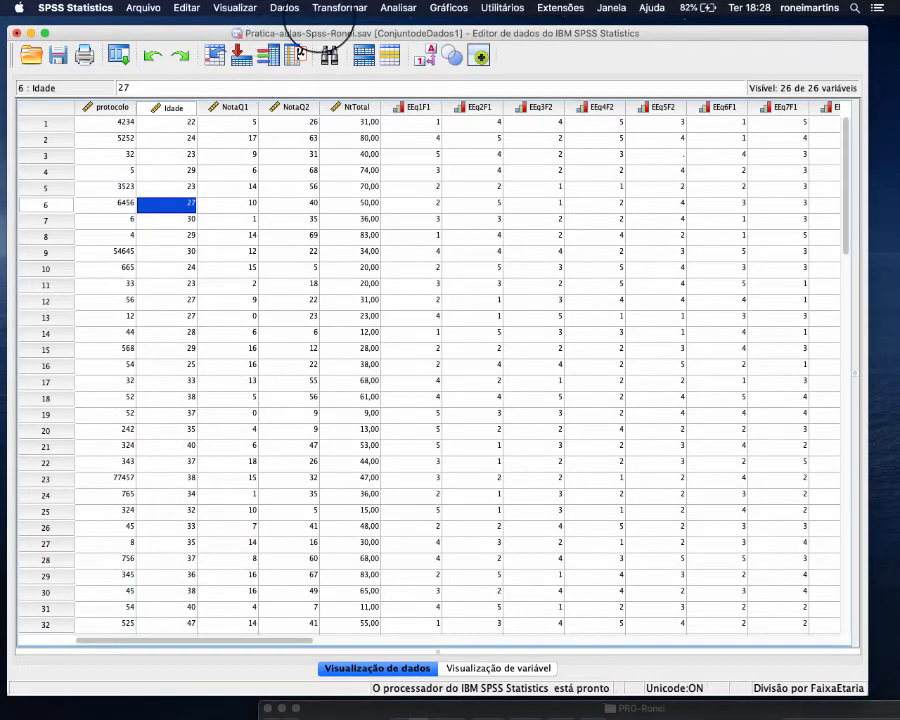
{"action": "left_click", "coordinate": [335, 8]}
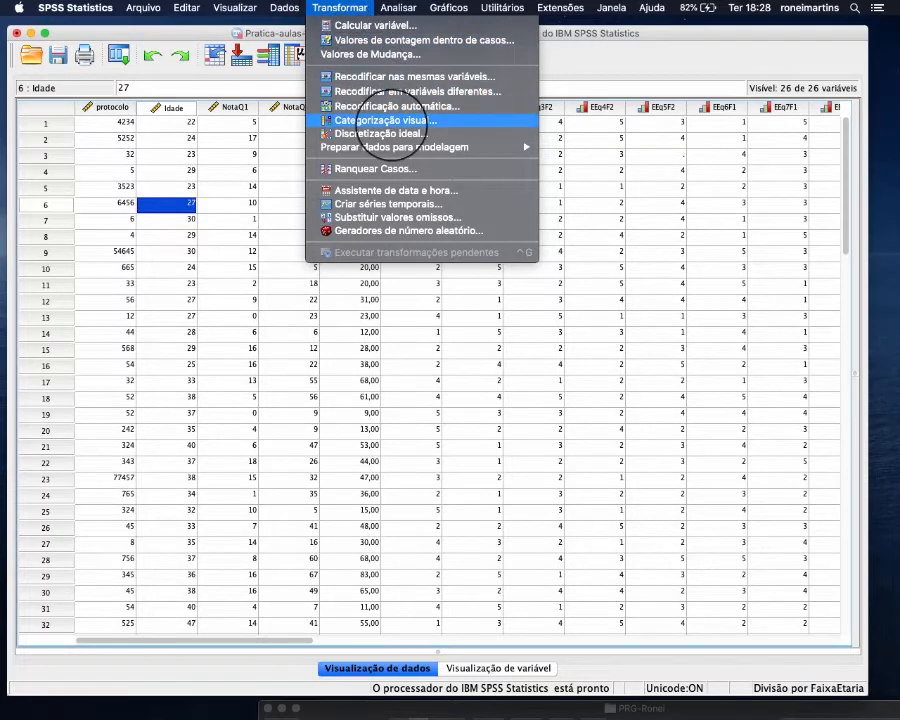
{"action": "left_click", "coordinate": [458, 120]}
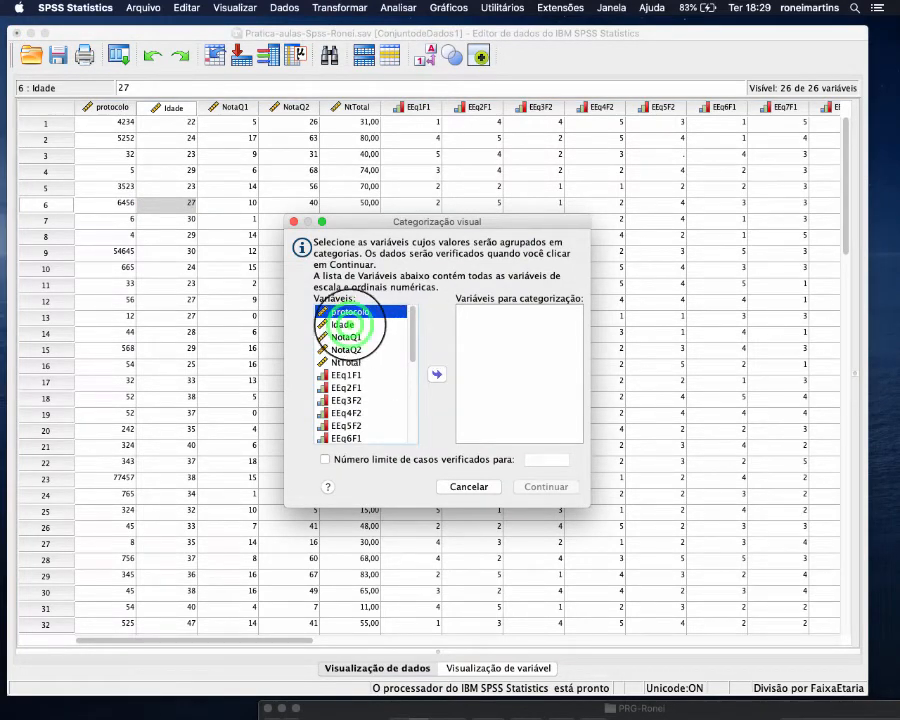
{"action": "left_click", "coordinate": [345, 325]}
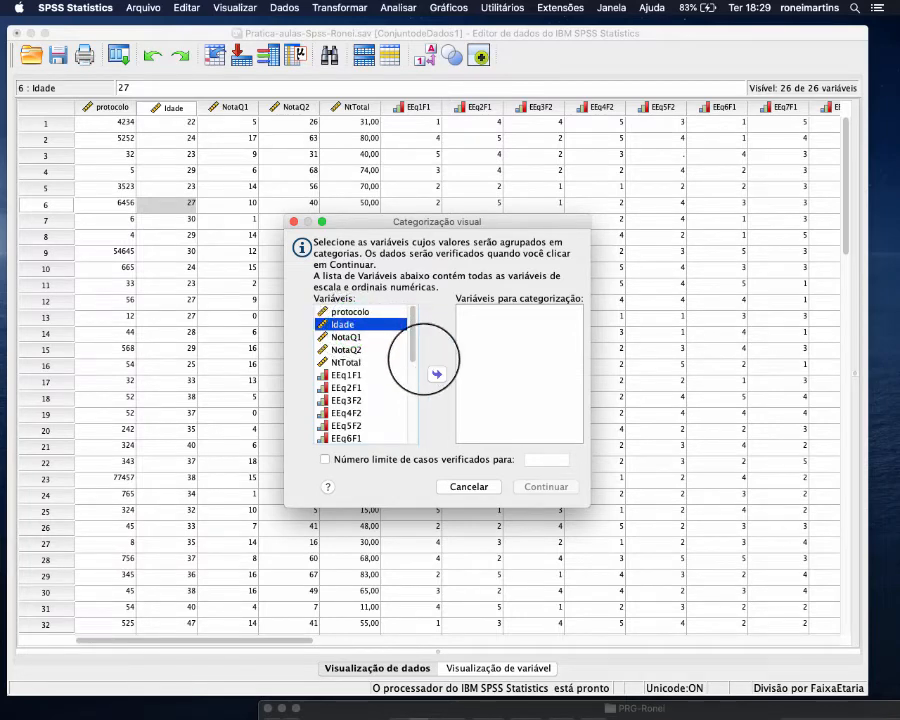
{"action": "left_click", "coordinate": [436, 374]}
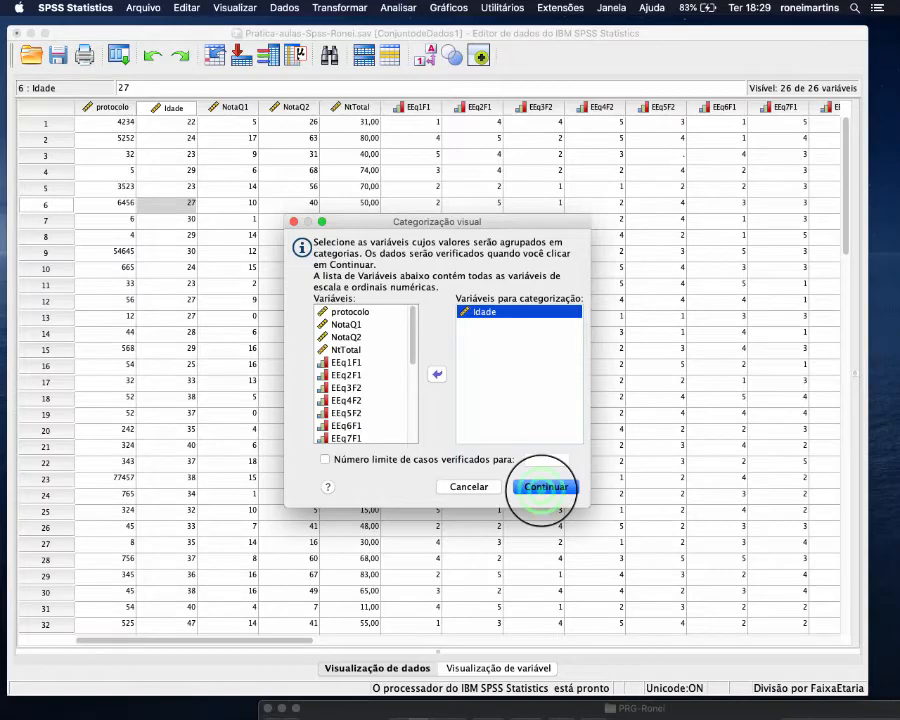
{"action": "left_click", "coordinate": [542, 487]}
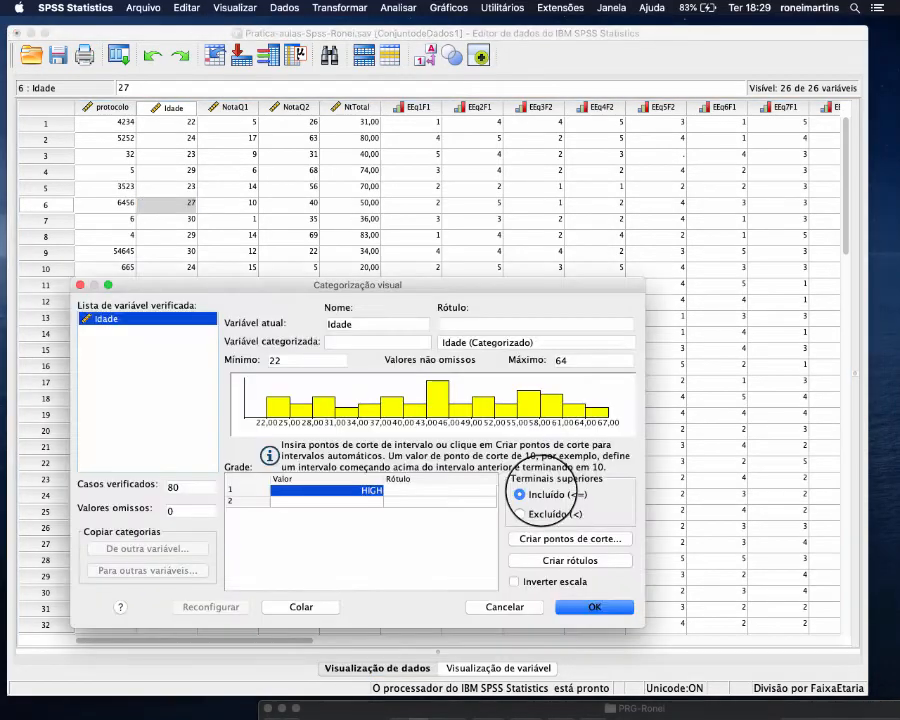
{"action": "left_click_drag", "start_coordinate": [394, 286], "coordinate": [486, 138]}
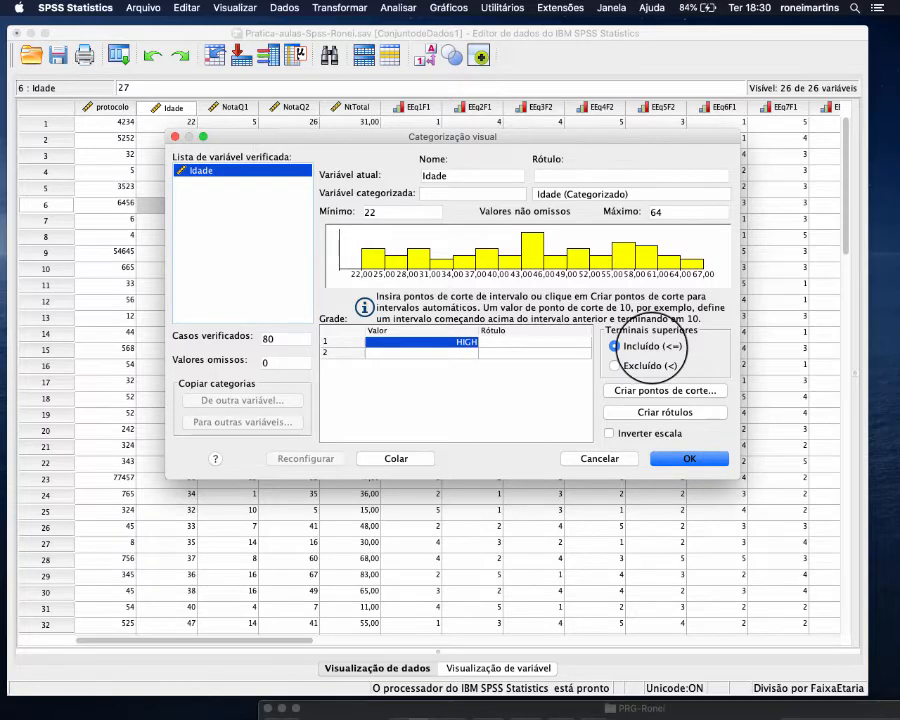
Create equal-width cut points for Idade with the first at 33 and 4 cut points, and generate the interval labels automatically
{"action": "left_click", "coordinate": [660, 392]}
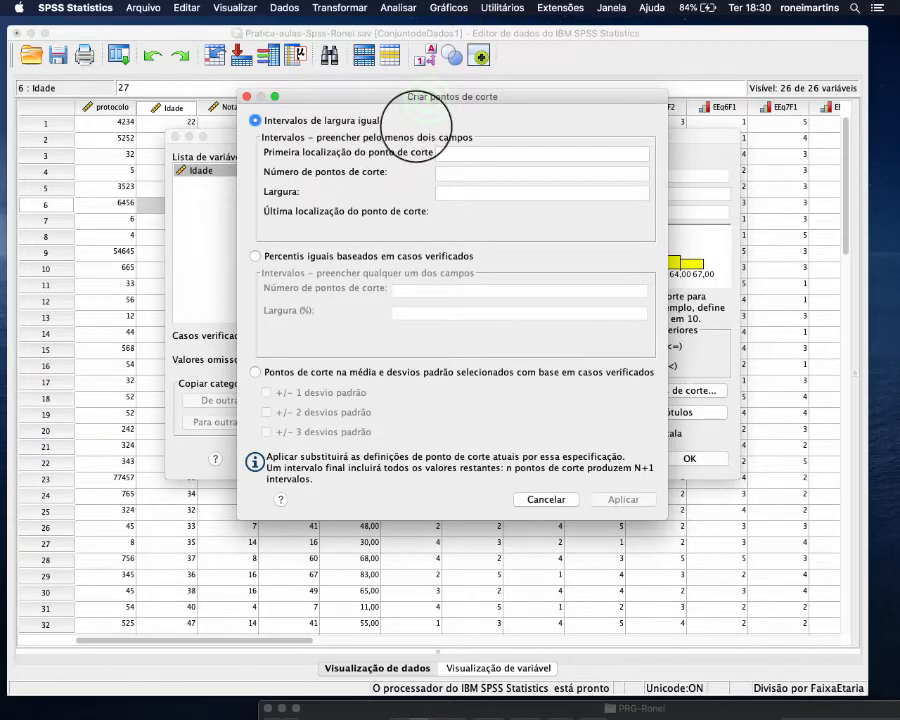
{"action": "left_click_drag", "start_coordinate": [420, 97], "coordinate": [540, 114]}
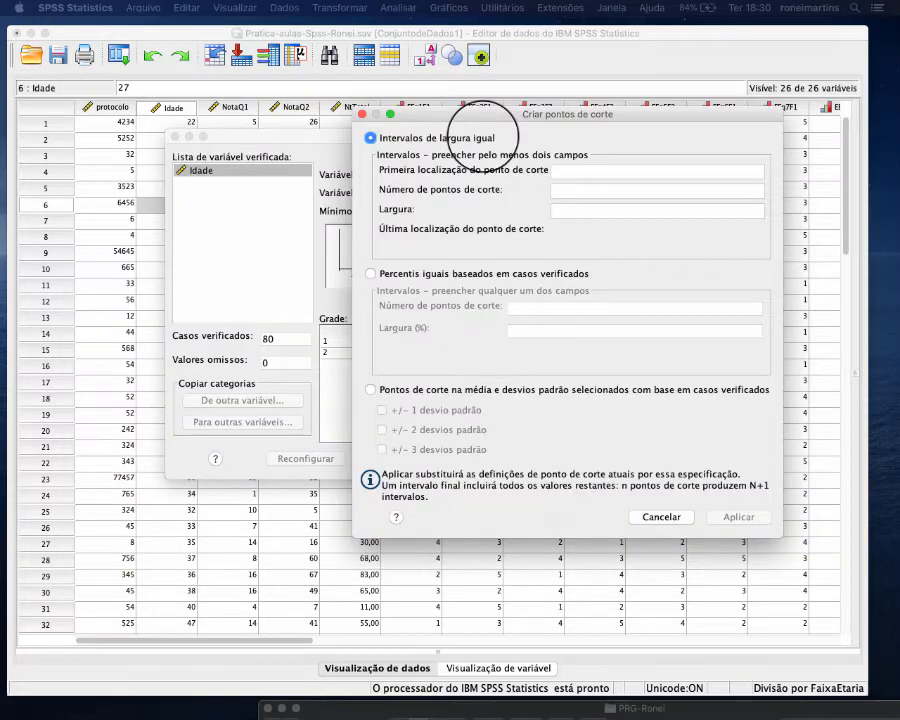
{"action": "left_click", "coordinate": [555, 170]}
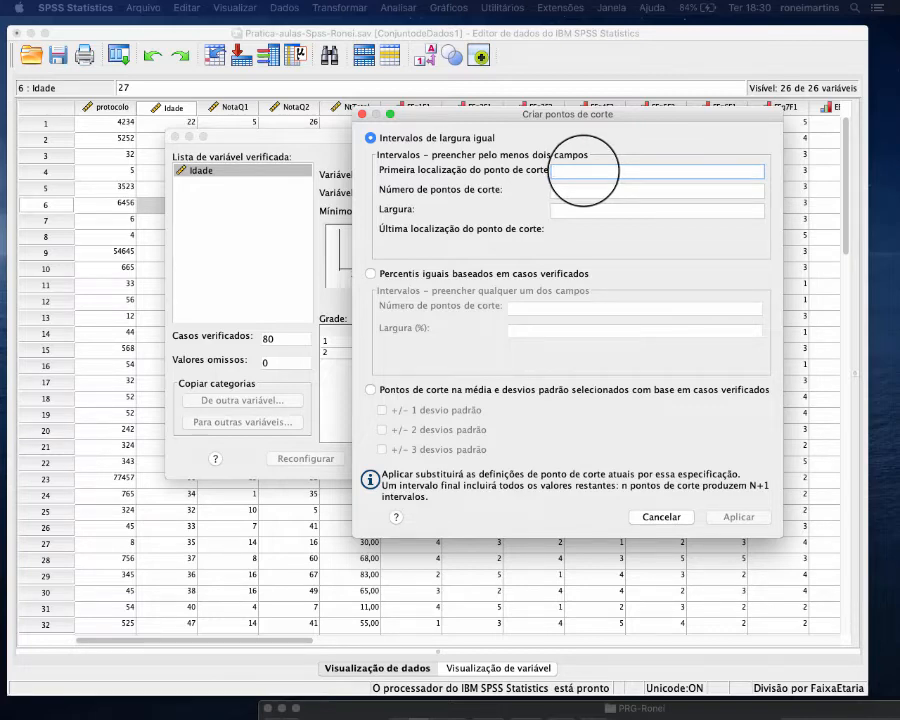
{"action": "type", "text": "33"}
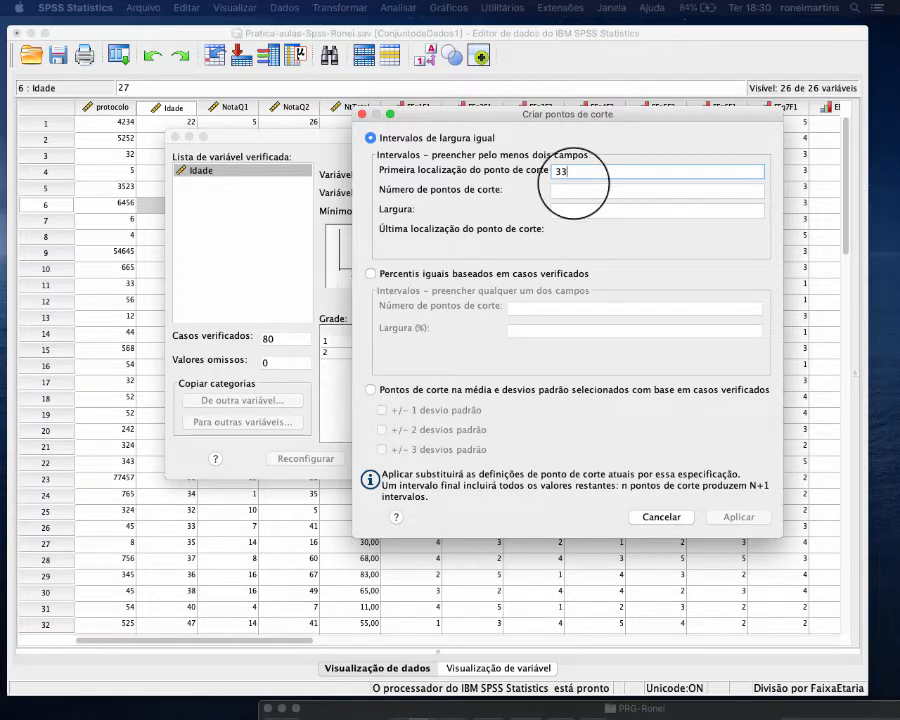
{"action": "left_click", "coordinate": [575, 186]}
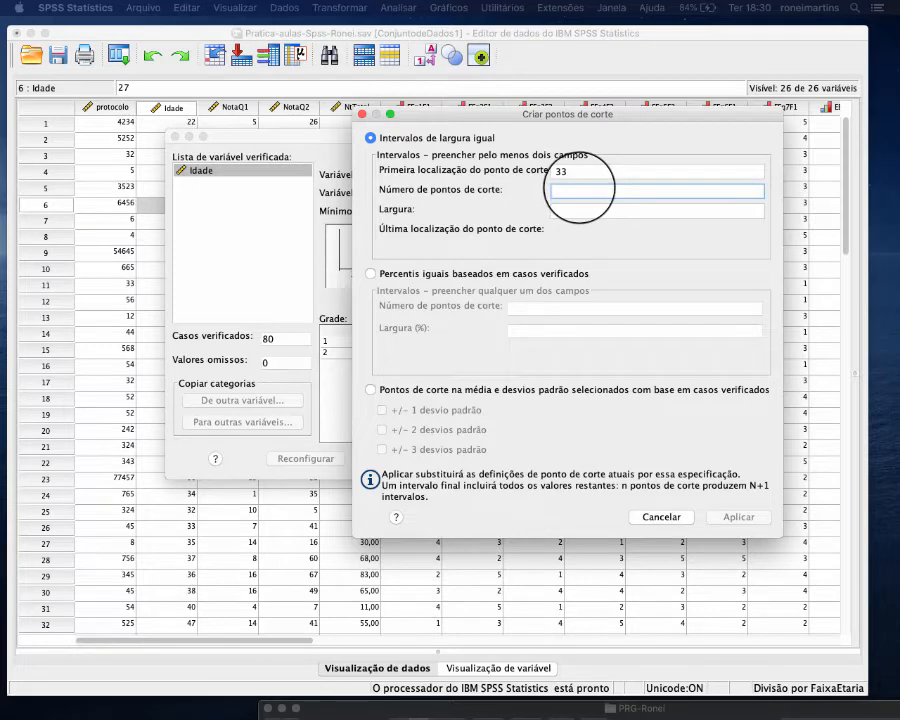
{"action": "type", "text": "4"}
{"action": "left_click", "coordinate": [582, 207]}
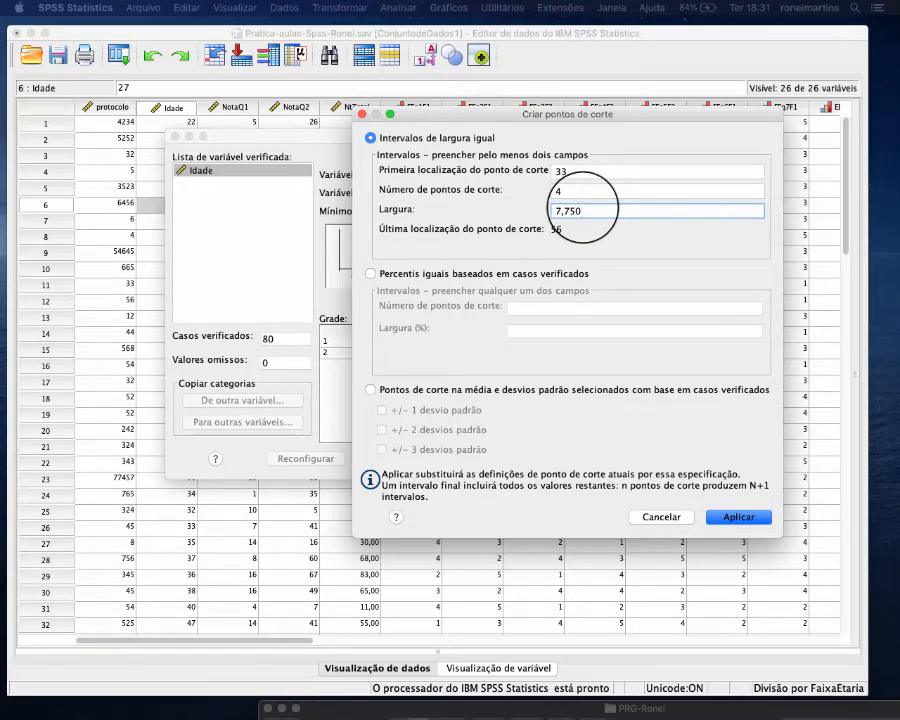
{"action": "left_click", "coordinate": [744, 519]}
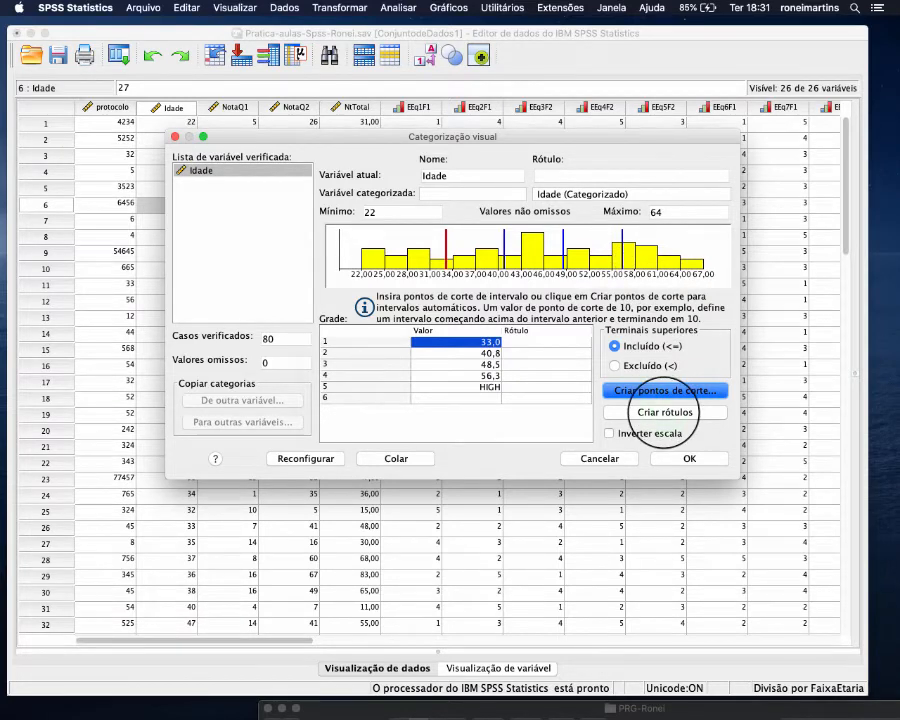
{"action": "left_click", "coordinate": [665, 411]}
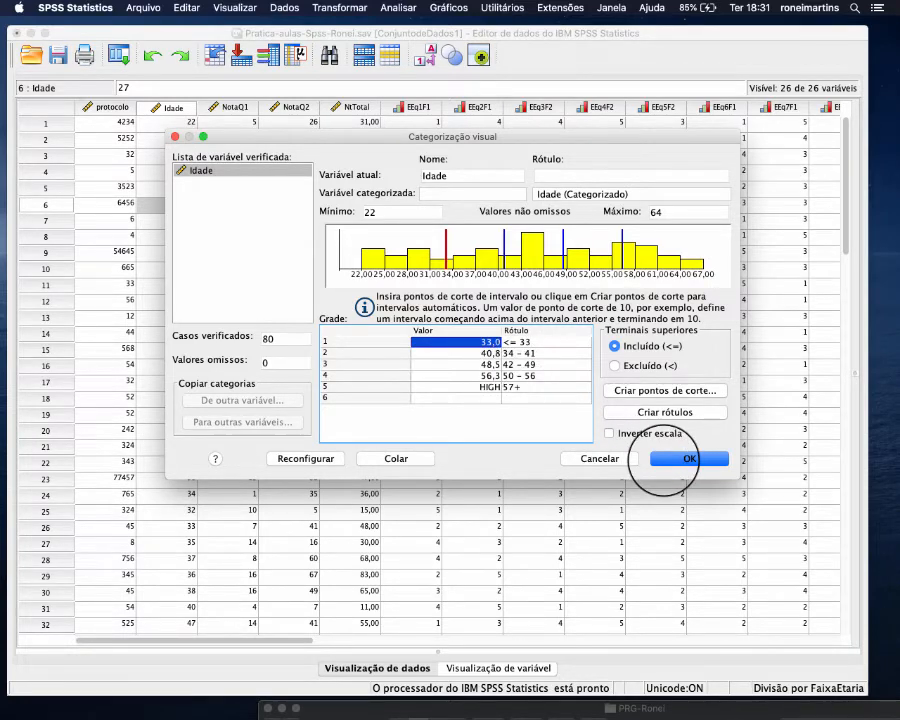
Name the binned variable faixaetária, label it "Faixaetaria (Categorizado)" and create it in the dataset
{"action": "left_click", "coordinate": [472, 194]}
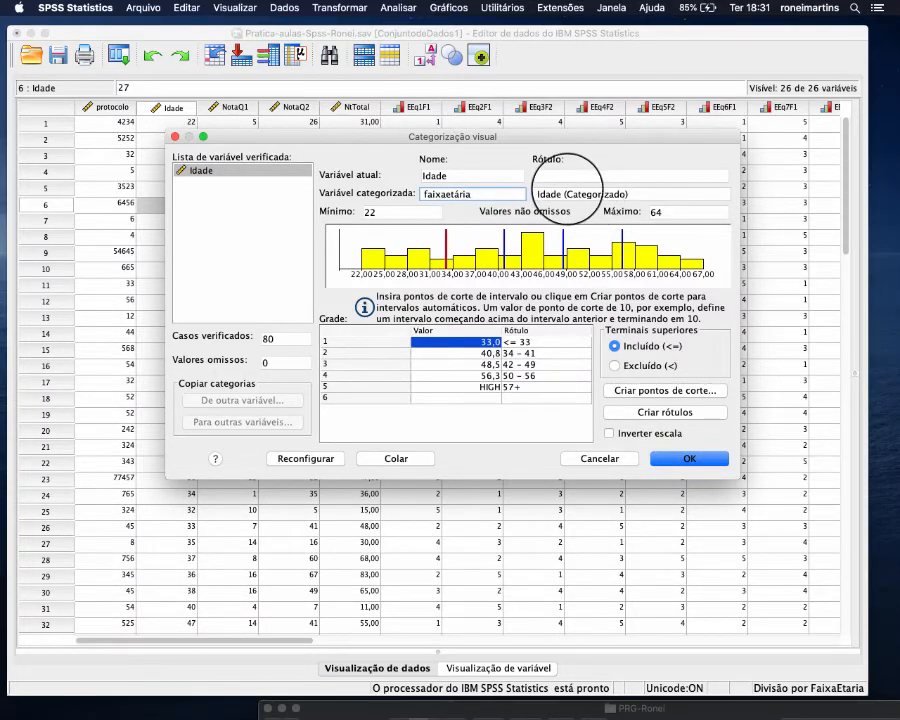
{"action": "left_click", "coordinate": [563, 193]}
{"action": "left_click_drag", "start_coordinate": [563, 193], "coordinate": [537, 193]}
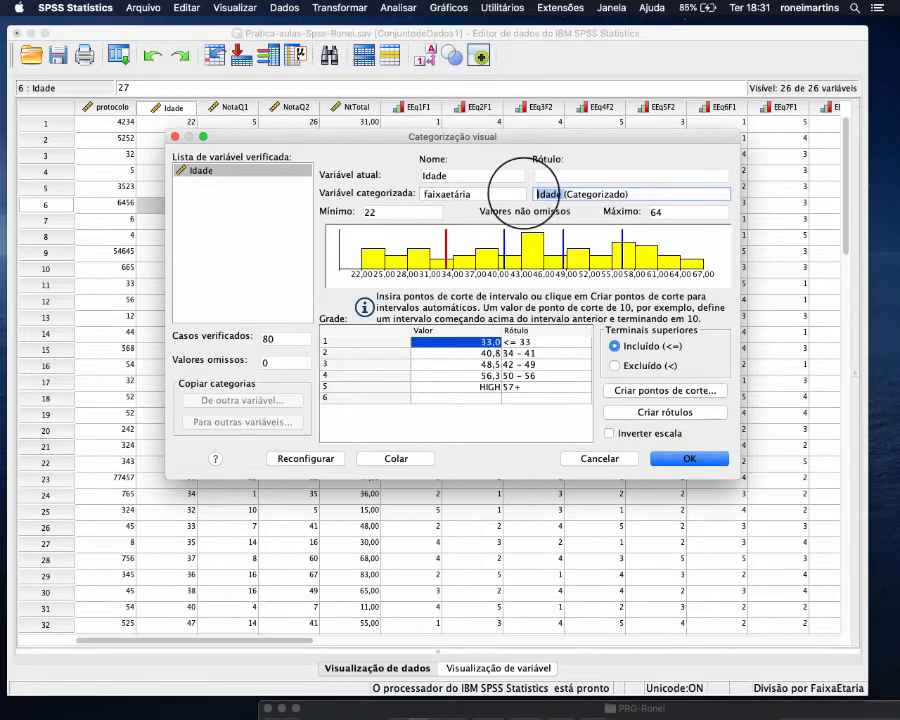
{"action": "type", "text": "Faixaetaria"}
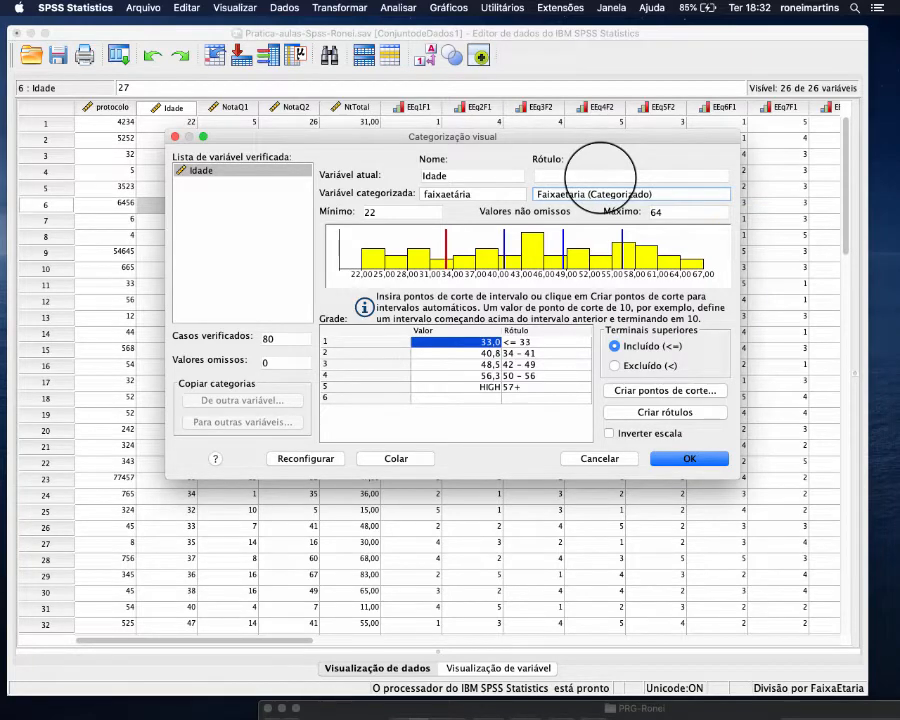
{"action": "left_click", "coordinate": [675, 460]}
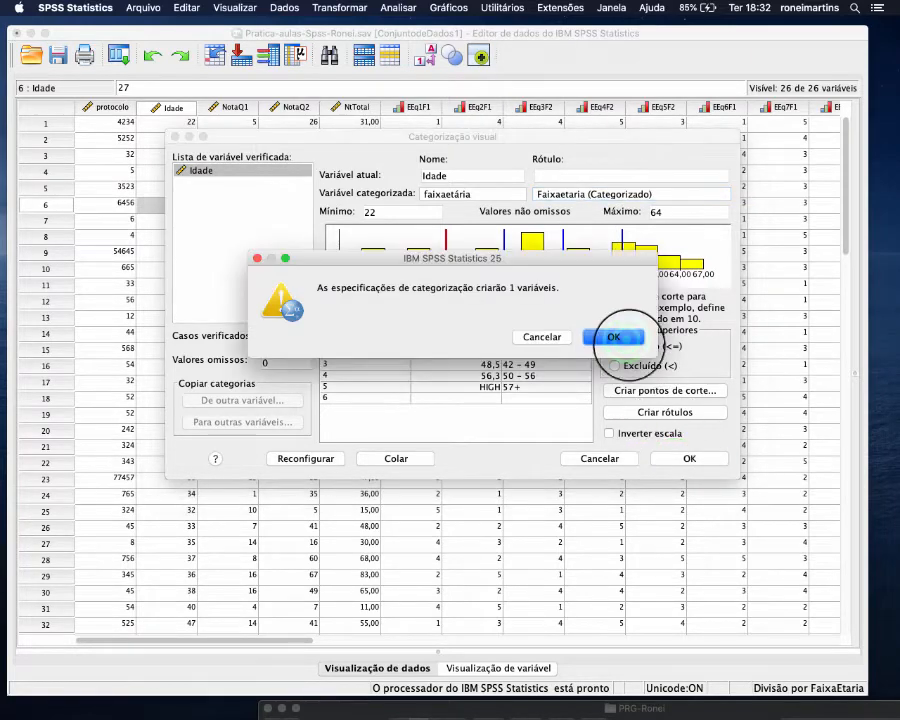
{"action": "left_click", "coordinate": [614, 337]}
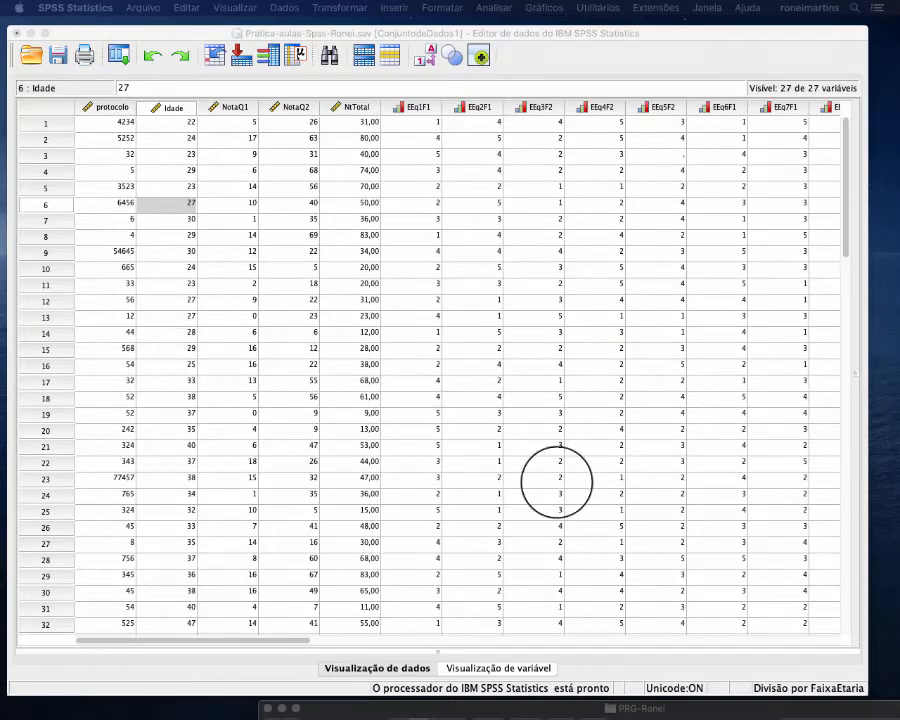
Examine the category codes of the first cases in the new faixaetária column at the end of the dataset
{"action": "left_click", "coordinate": [287, 643]}
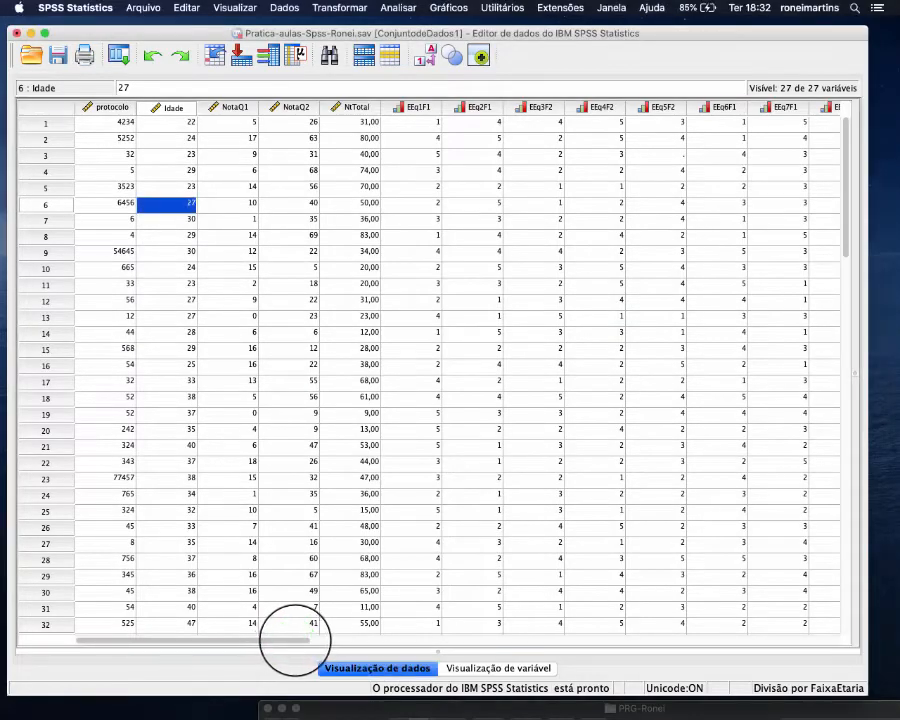
{"action": "left_click_drag", "start_coordinate": [293, 639], "coordinate": [707, 647]}
{"action": "left_click", "coordinate": [560, 106]}
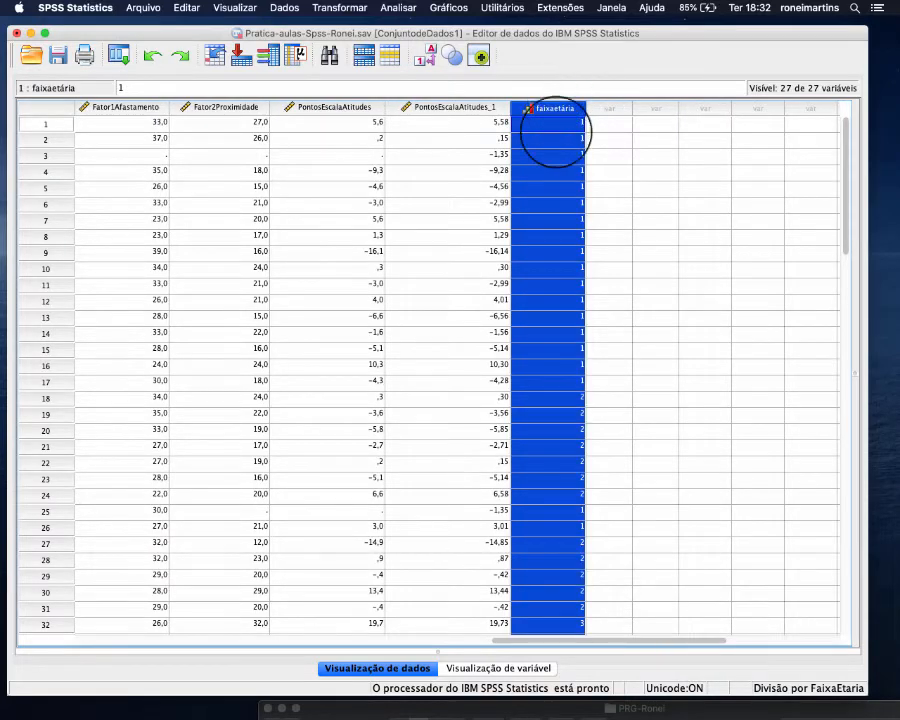
{"action": "left_click", "coordinate": [558, 124]}
{"action": "left_click", "coordinate": [557, 152]}
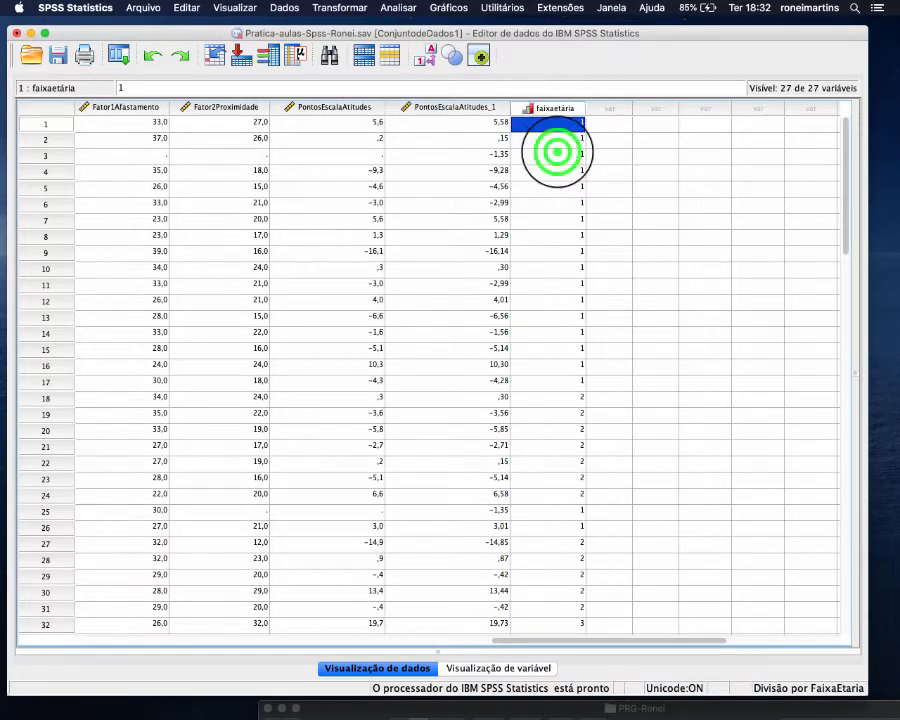
{"action": "left_click", "coordinate": [557, 139]}
{"action": "left_click", "coordinate": [557, 166]}
{"action": "left_click", "coordinate": [556, 187]}
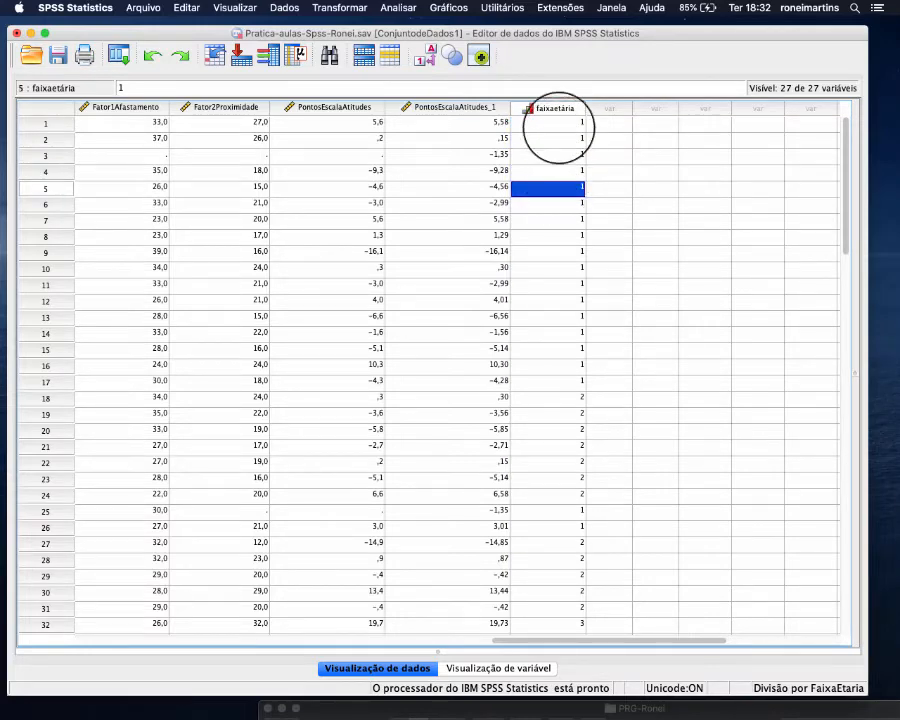
{"action": "left_click", "coordinate": [558, 122]}
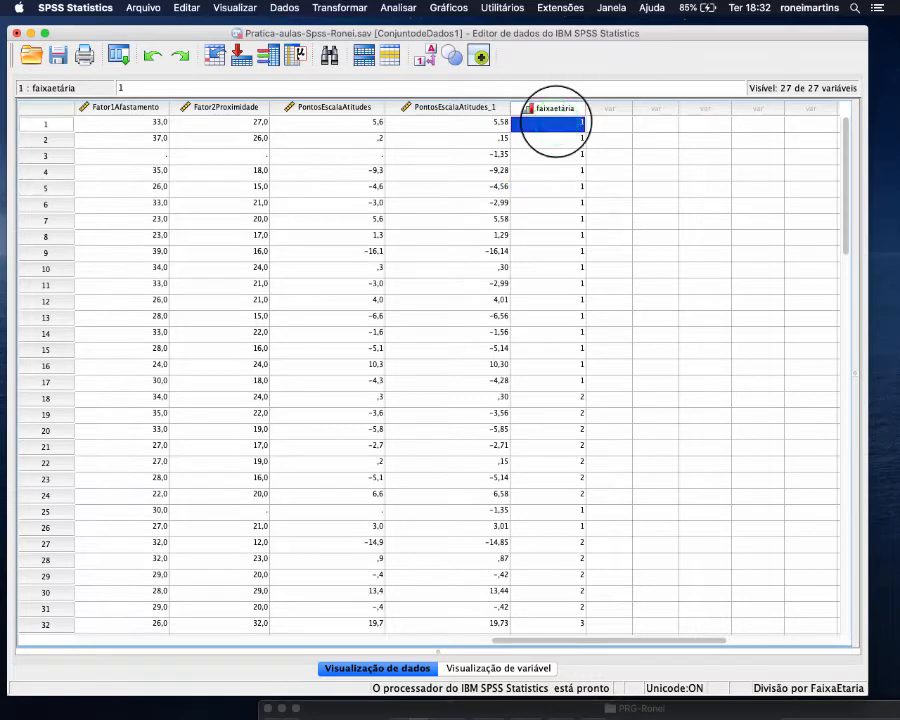
Compare the Idade values of cases 1 to 4 and 18 with their faixaetária category codes in the dataset
{"action": "left_click", "coordinate": [607, 640]}
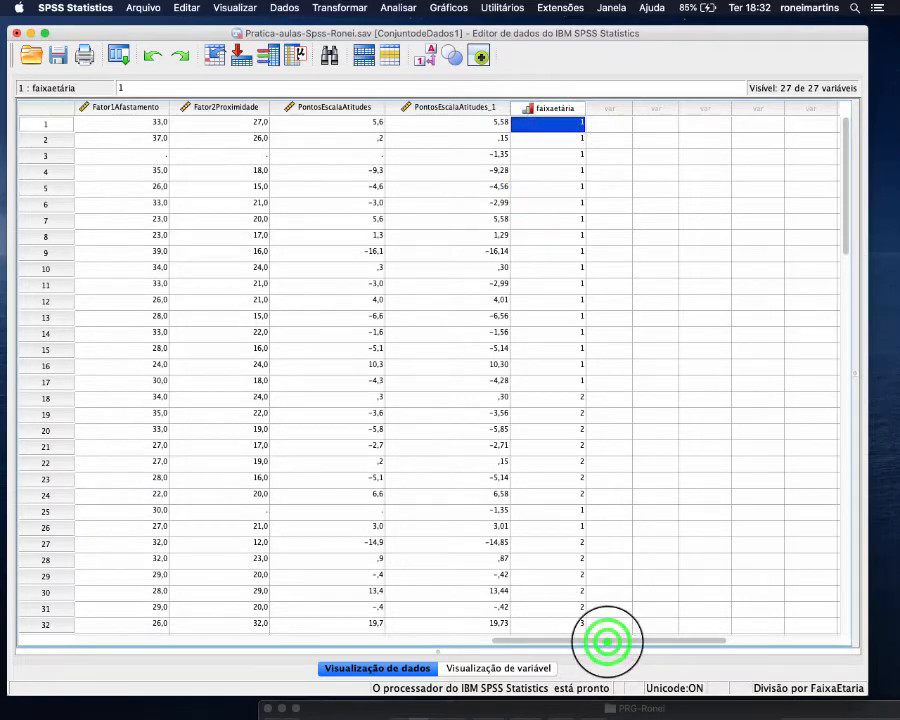
{"action": "left_click_drag", "start_coordinate": [607, 640], "coordinate": [181, 645]}
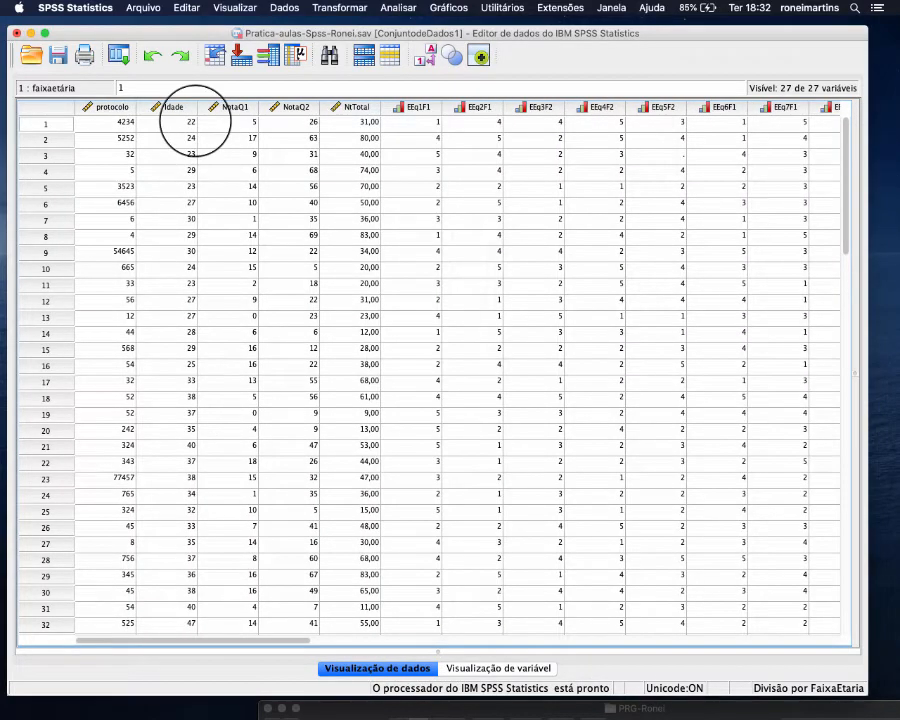
{"action": "left_click", "coordinate": [194, 120]}
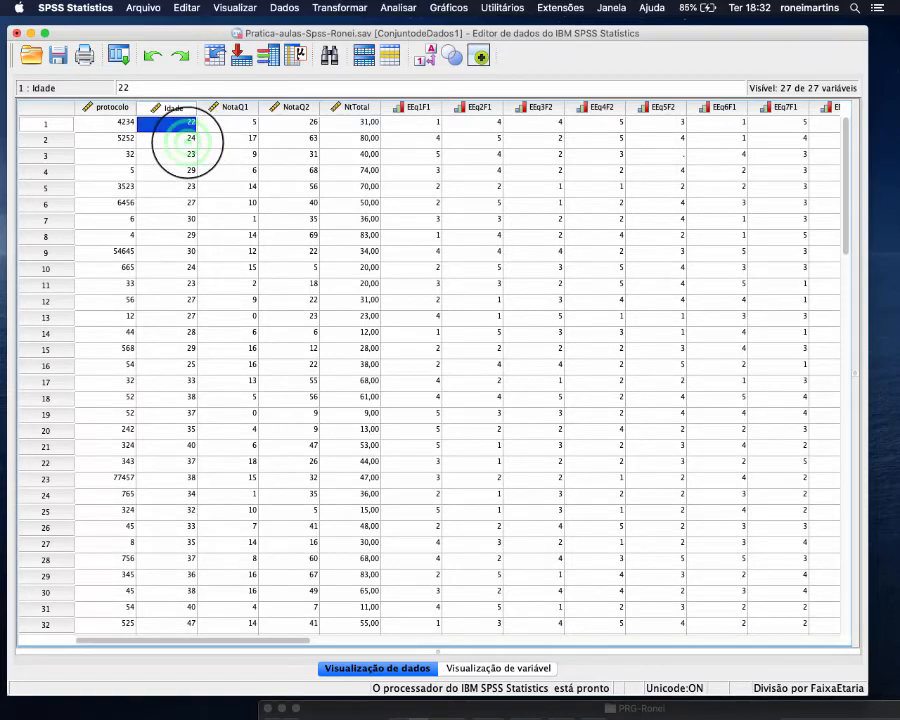
{"action": "left_click", "coordinate": [187, 140]}
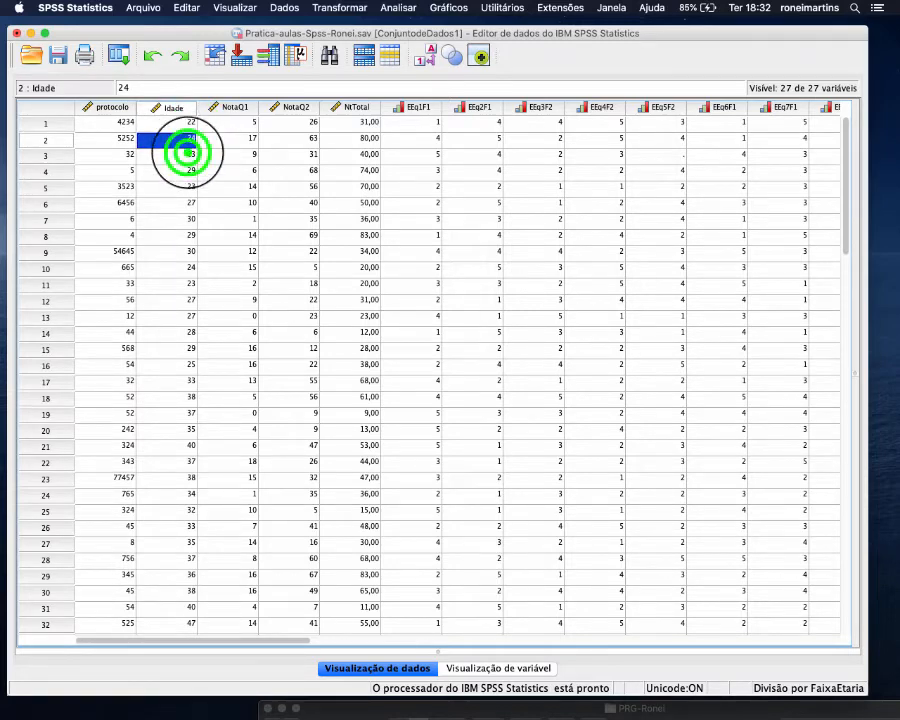
{"action": "left_click", "coordinate": [187, 155]}
{"action": "left_click", "coordinate": [187, 171]}
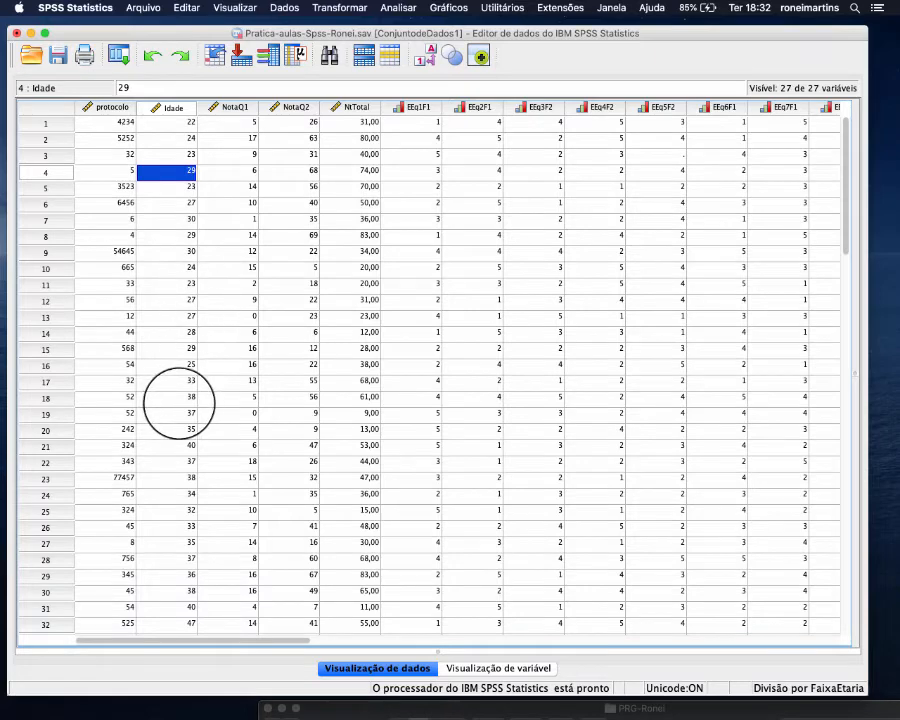
{"action": "left_click", "coordinate": [178, 400]}
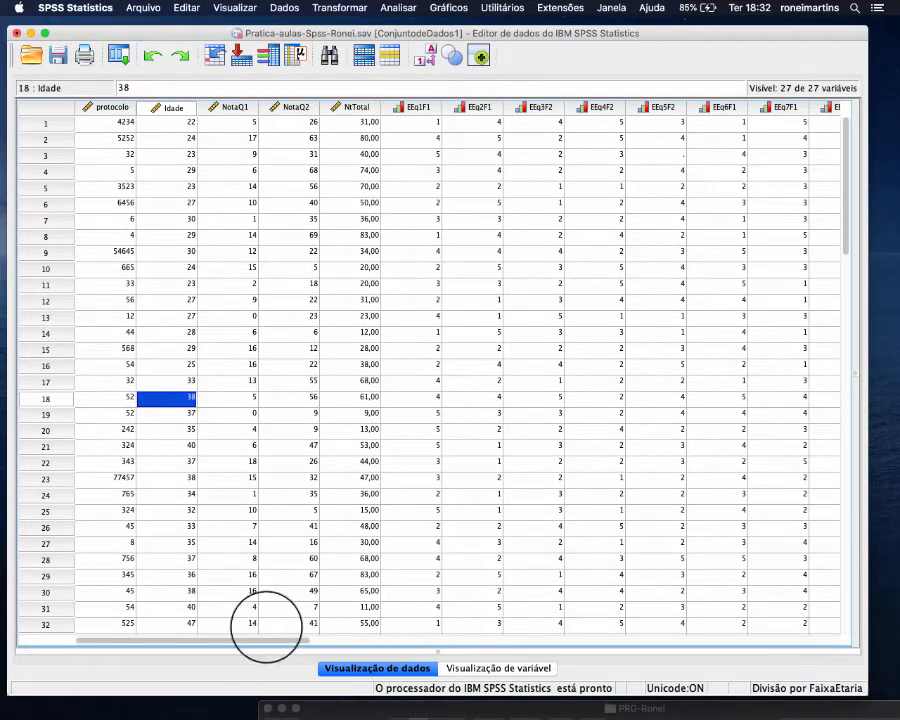
{"action": "left_click_drag", "start_coordinate": [268, 636], "coordinate": [692, 665]}
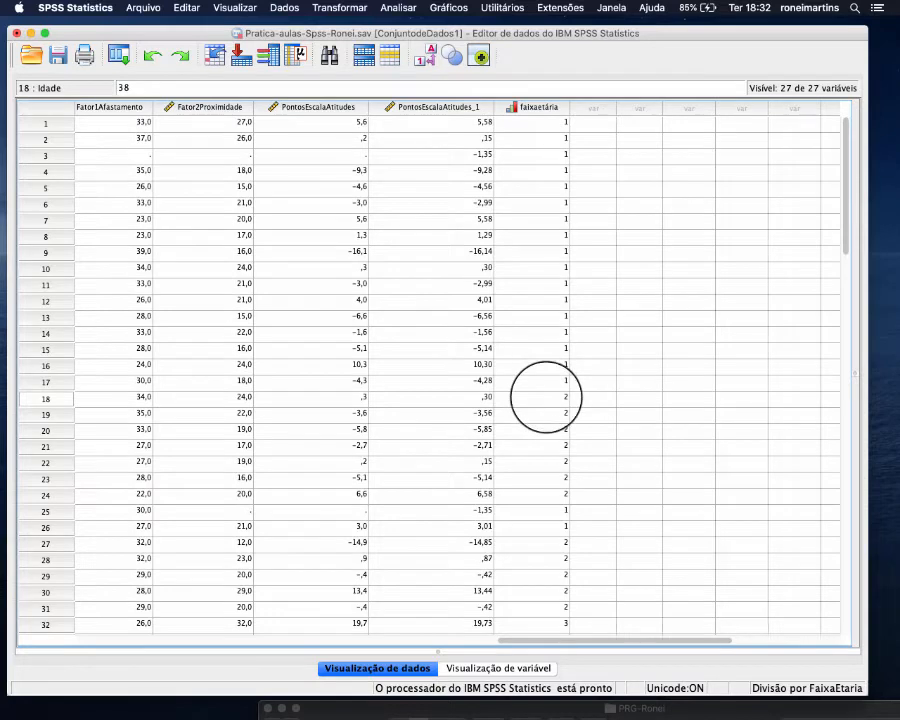
{"action": "left_click", "coordinate": [549, 398]}
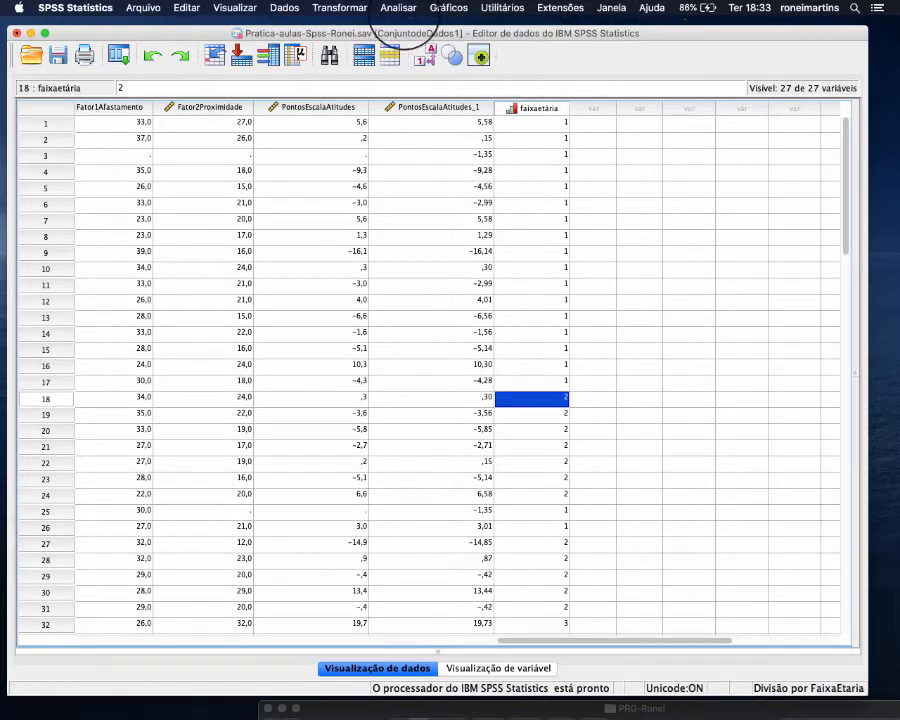
Run the frequency analysis on Faixaetaria (Categorizado) in place of Idade, keeping the existing statistics and chart settings
{"action": "left_click", "coordinate": [398, 8]}
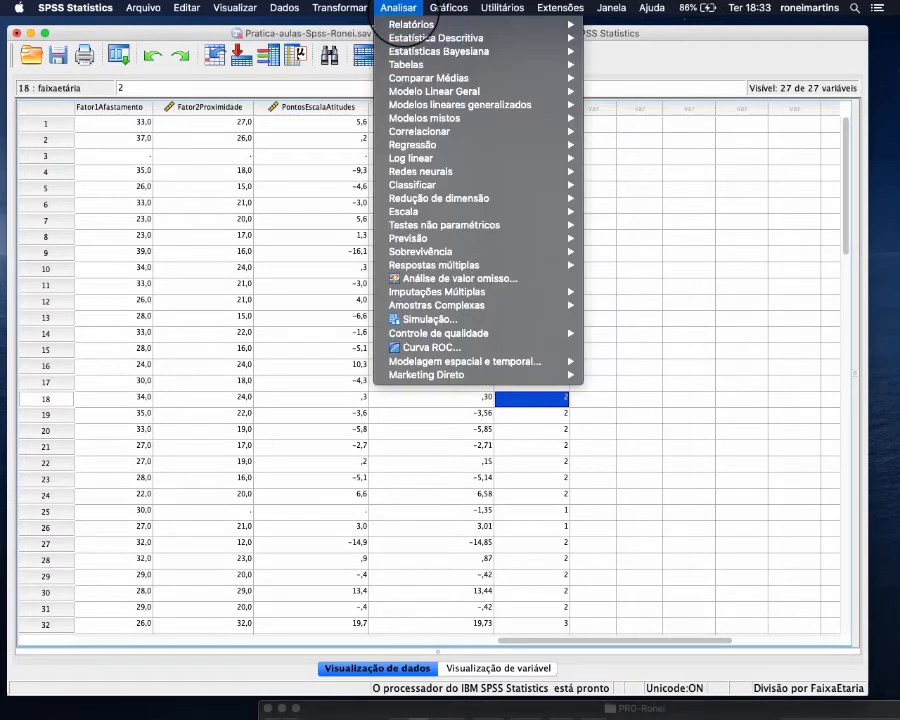
{"action": "mouse_move", "coordinate": [429, 37]}
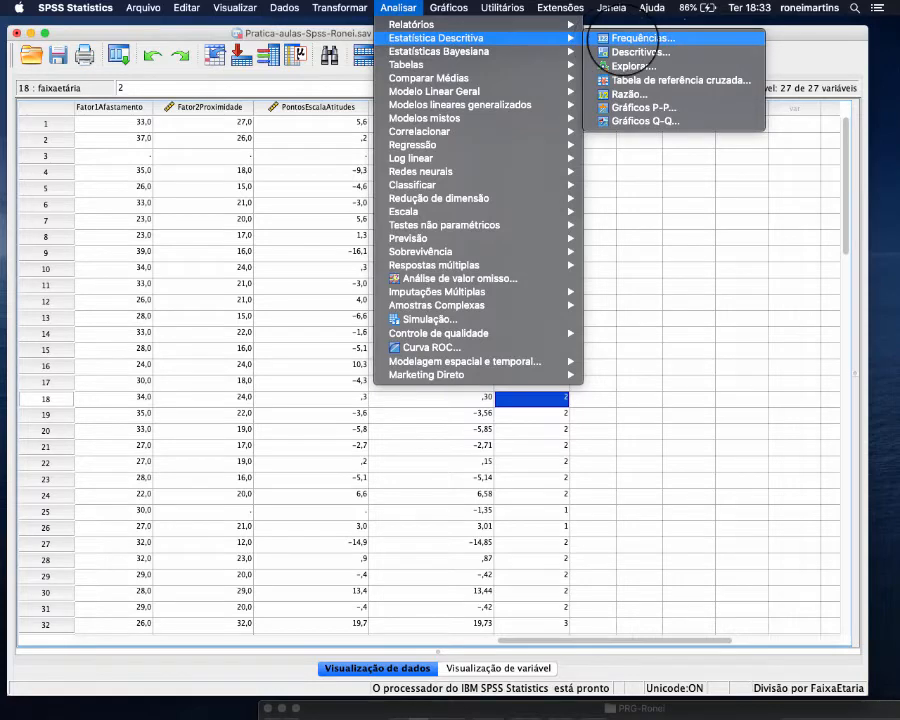
{"action": "left_click", "coordinate": [623, 38]}
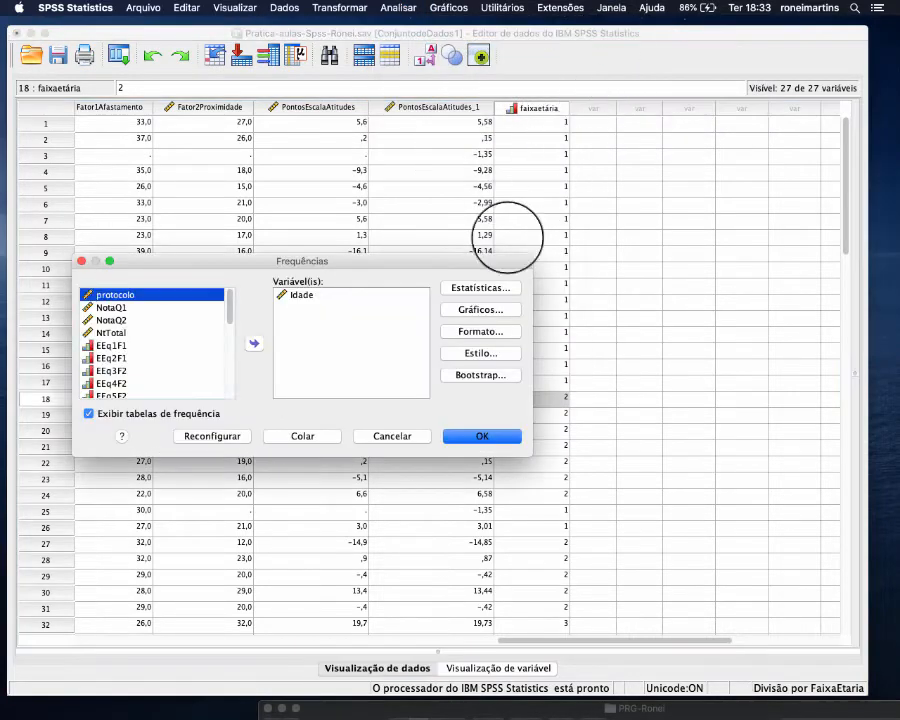
{"action": "left_click", "coordinate": [328, 297]}
{"action": "left_click", "coordinate": [250, 342]}
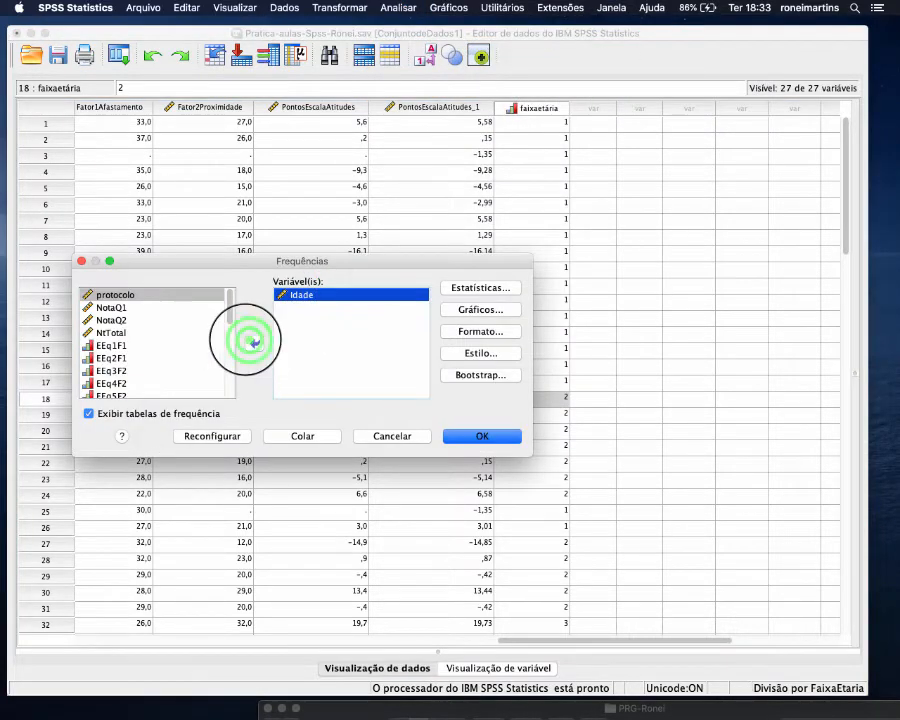
{"action": "scroll", "coordinate": [236, 372], "scroll_direction": "down", "scroll_amount": 10}
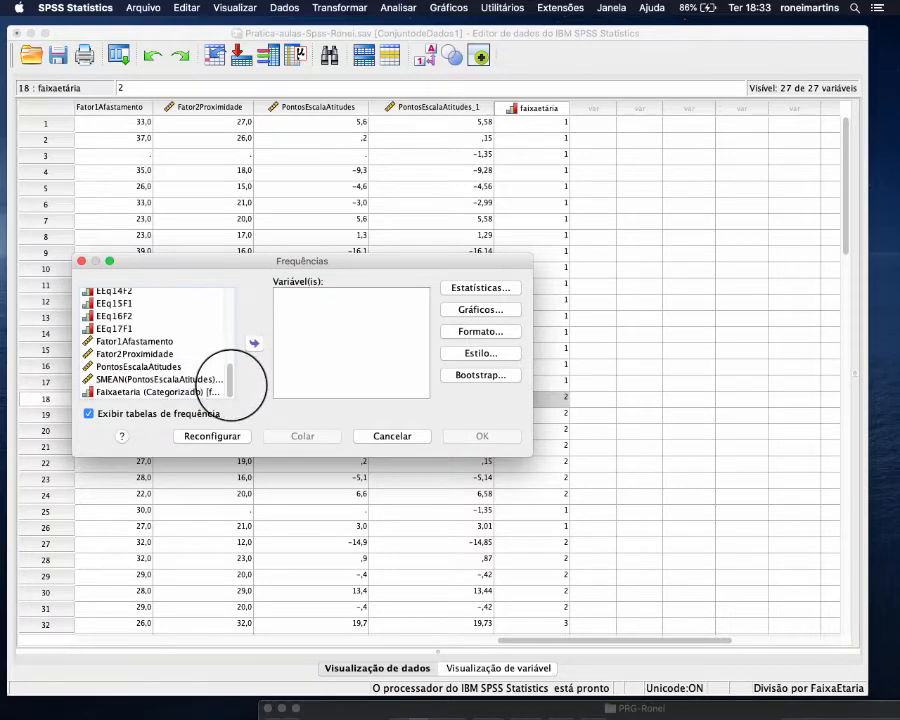
{"action": "left_click", "coordinate": [122, 388]}
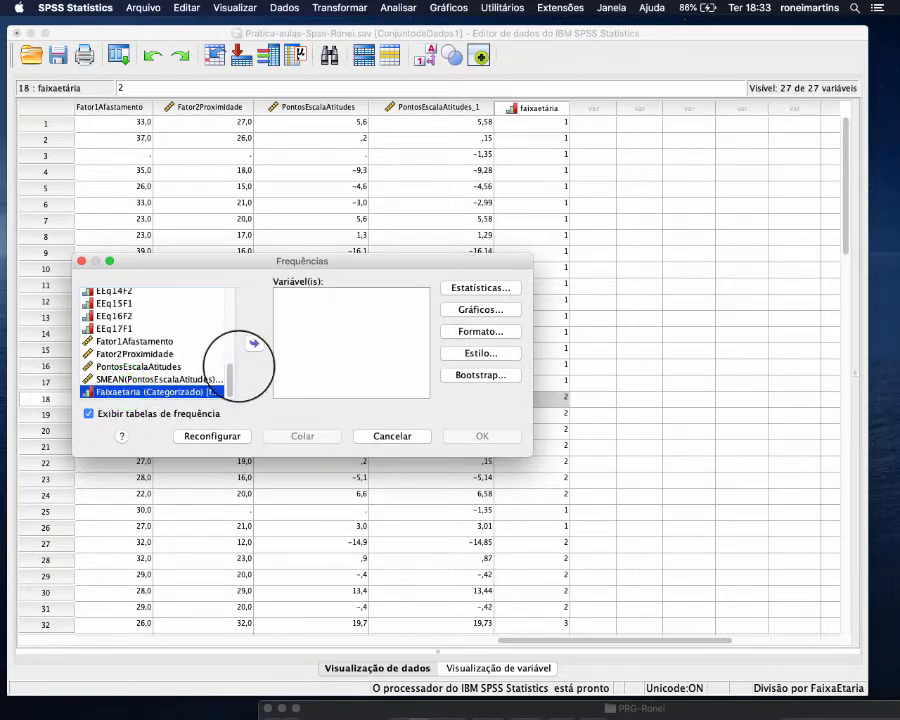
{"action": "left_click", "coordinate": [254, 343]}
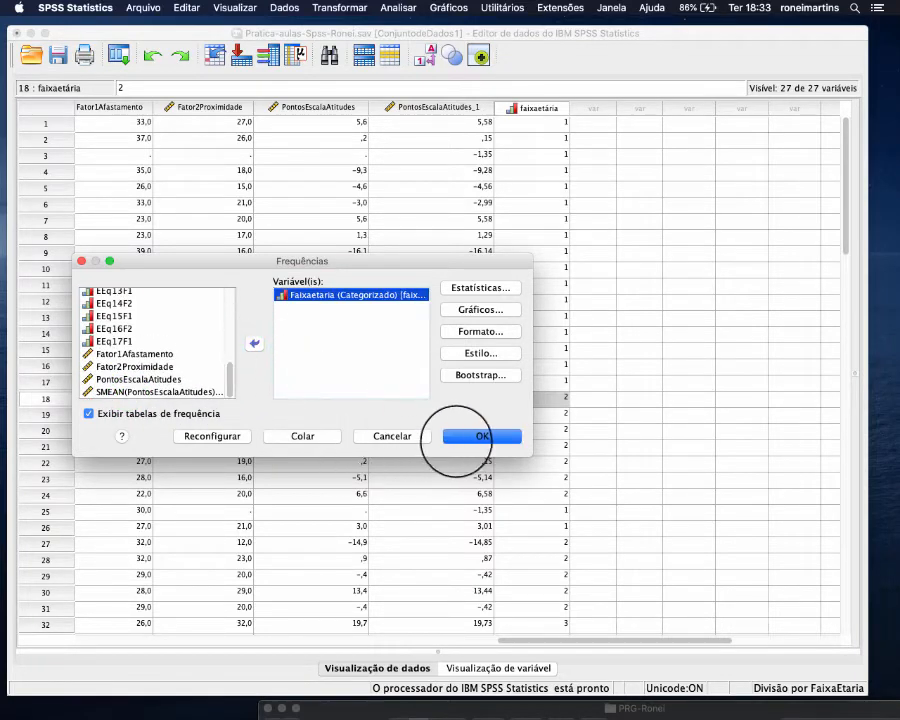
{"action": "left_click", "coordinate": [457, 437]}
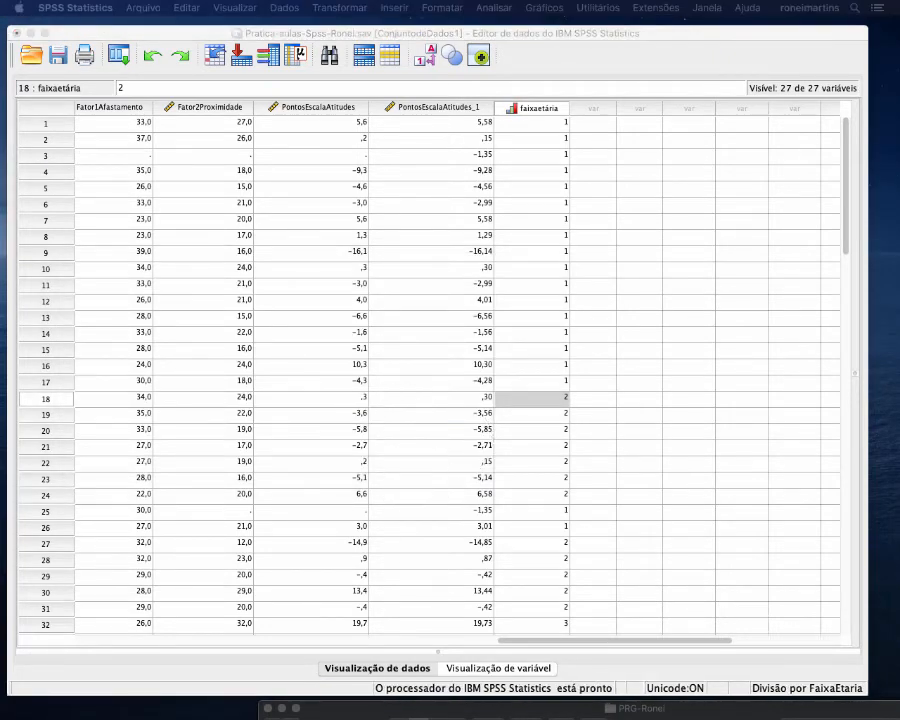
Examine the Faixaetaria (Categorizado) frequency table and histogram in the output viewer
{"action": "left_click_drag", "start_coordinate": [520, 717], "coordinate": [495, 56]}
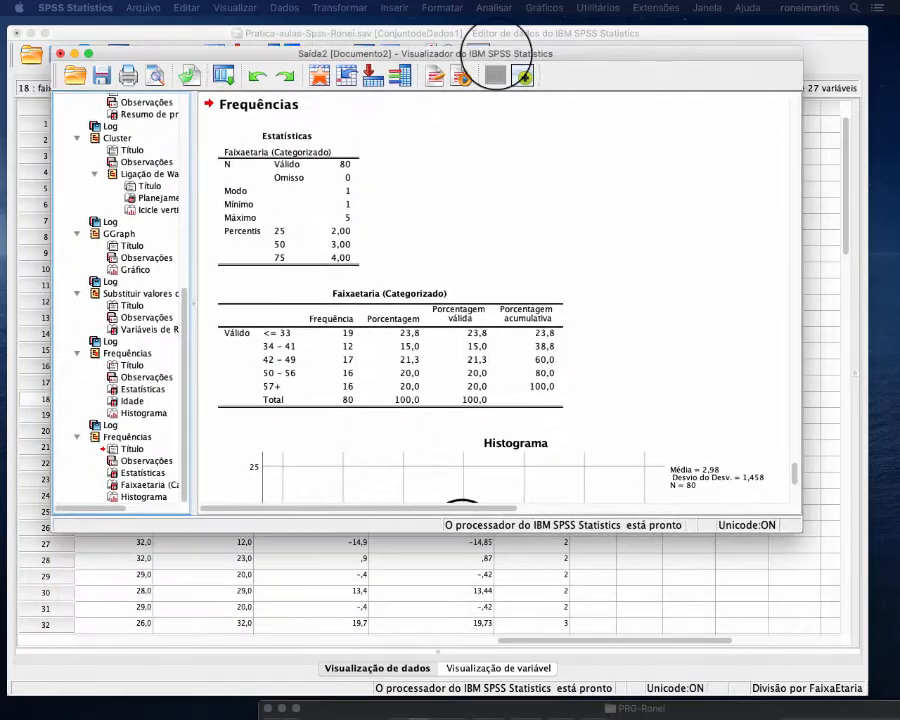
{"action": "left_click", "coordinate": [472, 318]}
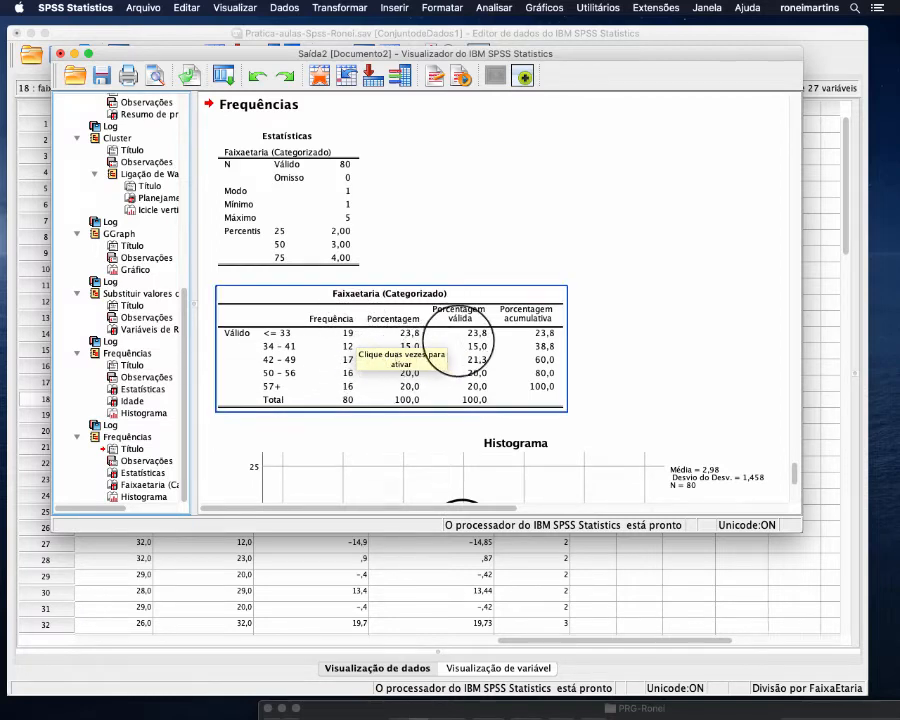
{"action": "left_click", "coordinate": [633, 394]}
{"action": "left_click", "coordinate": [430, 382]}
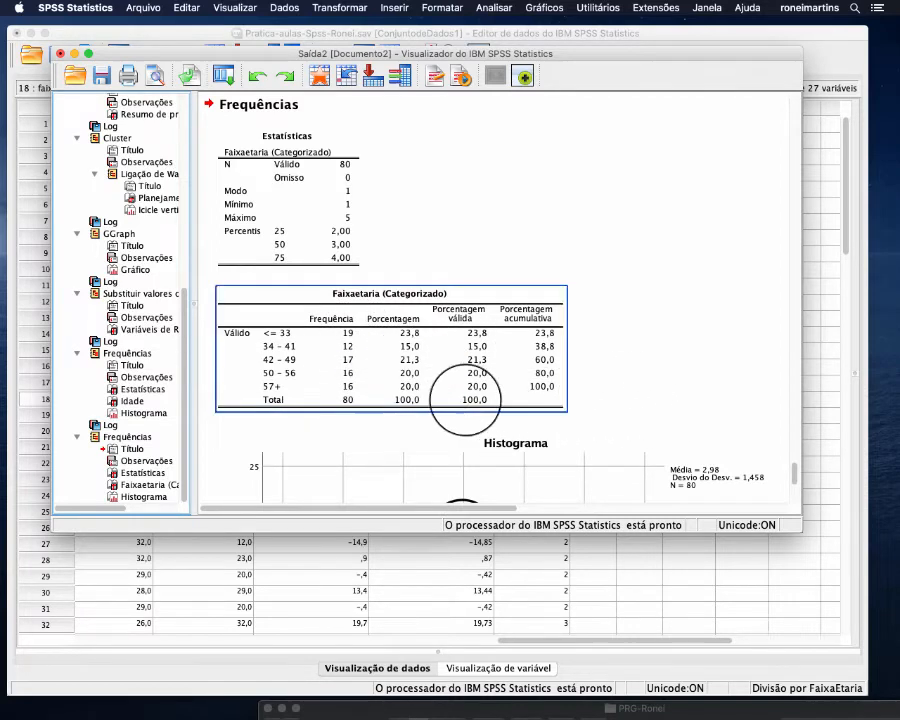
{"action": "scroll", "coordinate": [424, 397], "scroll_direction": "down", "scroll_amount": 5}
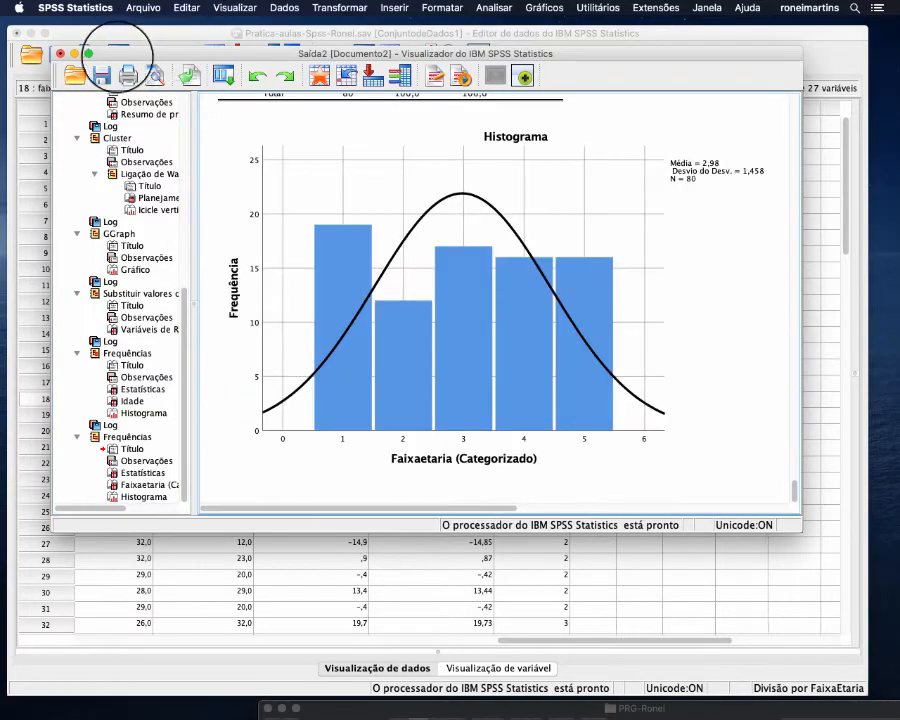
Move the output viewer out of the way of the dataset and save the dataset
{"action": "left_click", "coordinate": [198, 57]}
{"action": "left_click_drag", "start_coordinate": [198, 57], "coordinate": [230, 710]}
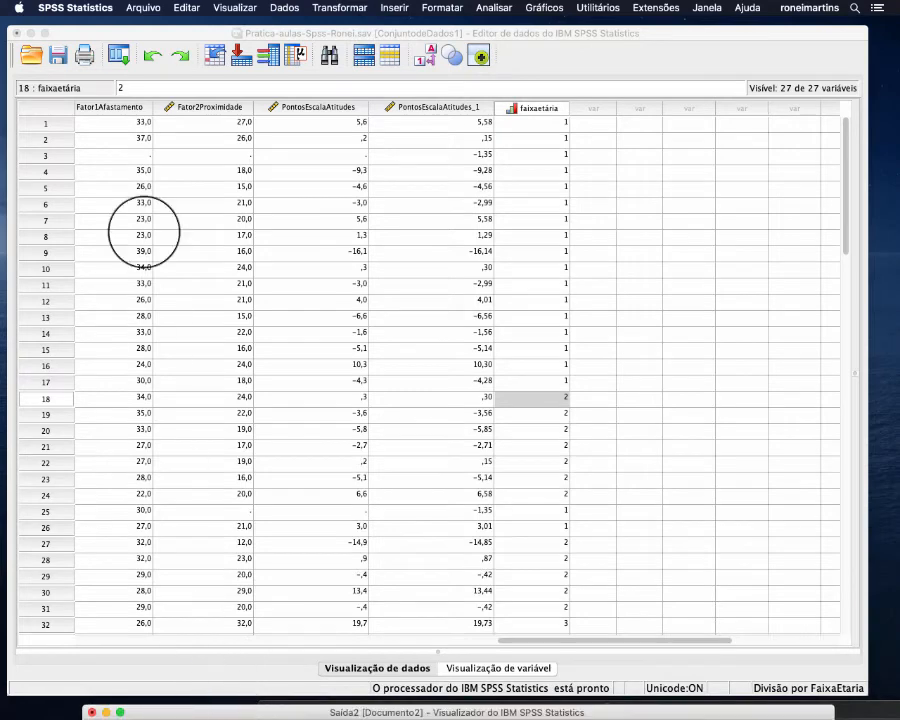
{"action": "left_click", "coordinate": [56, 55]}
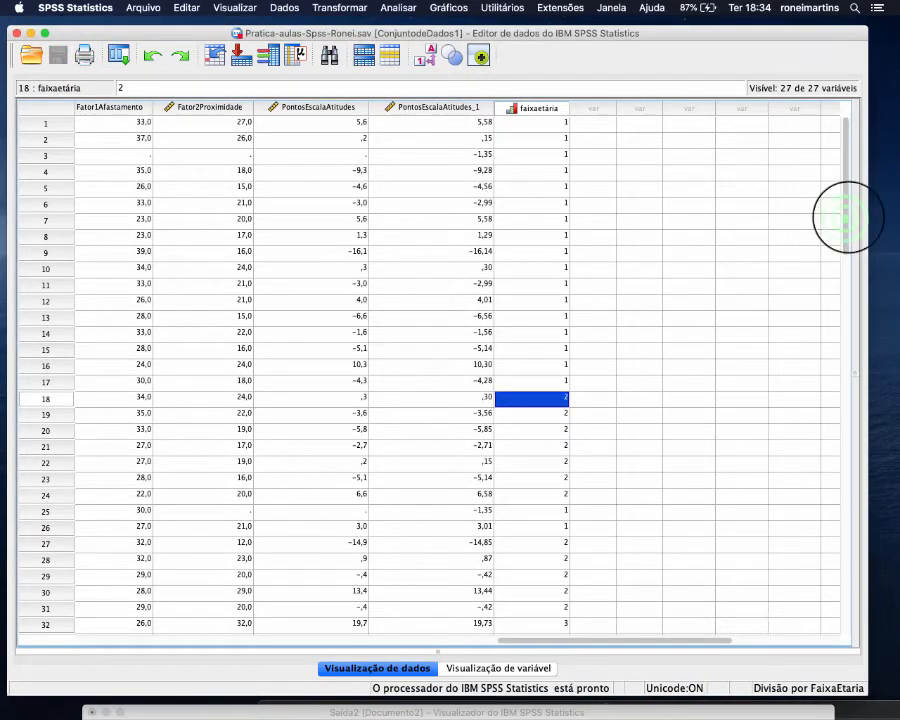
{"action": "left_click", "coordinate": [844, 217]}
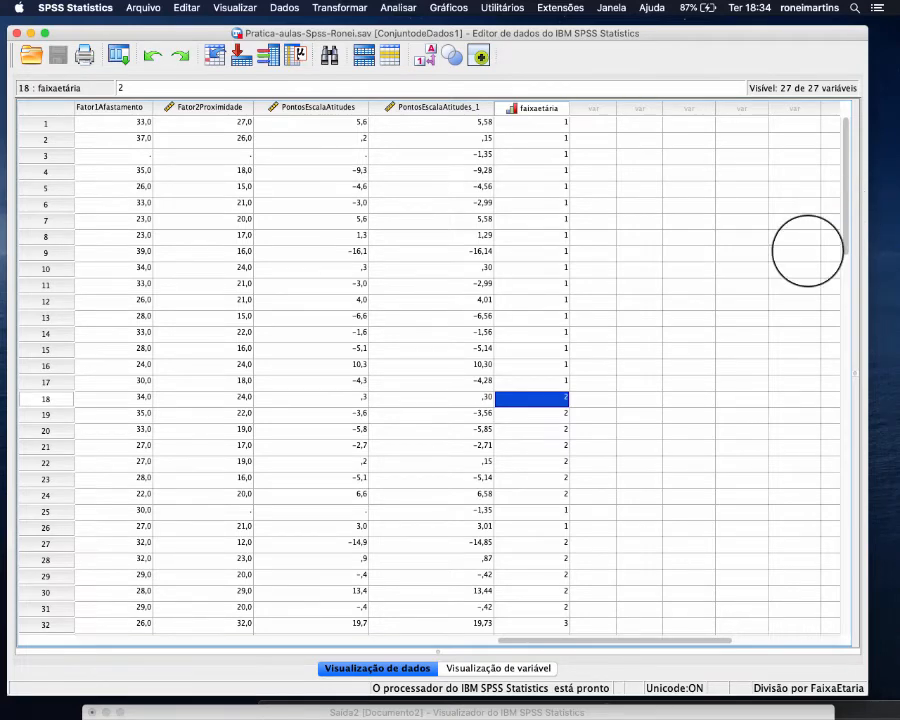
Start a bivariate correlation on the dataset and add NotaQ2 to its analysis variables
{"action": "left_click", "coordinate": [541, 640]}
{"action": "left_click_drag", "start_coordinate": [541, 640], "coordinate": [96, 636]}
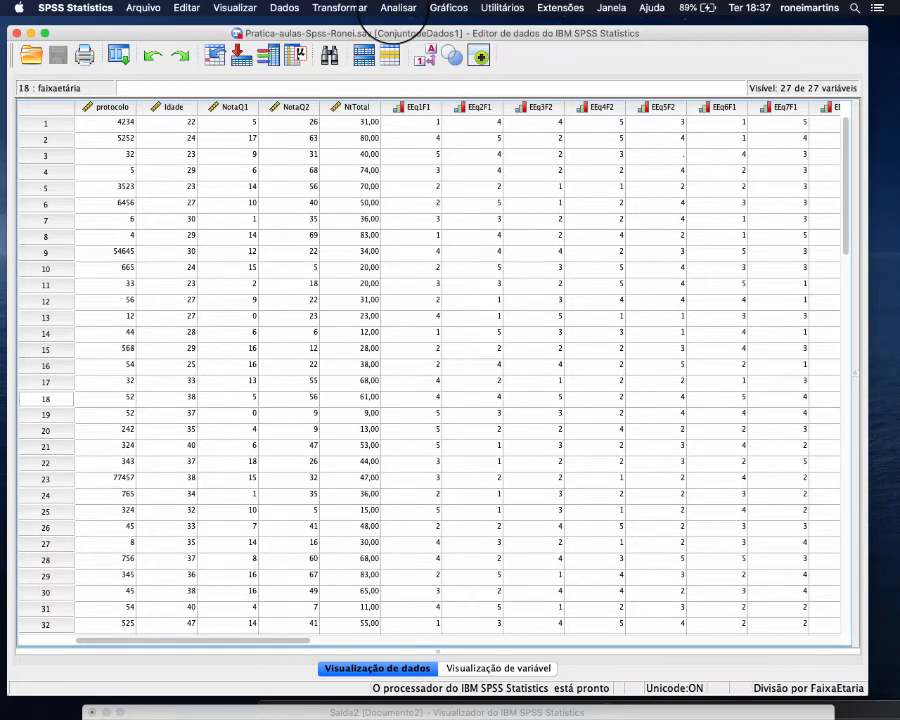
{"action": "left_click", "coordinate": [392, 9]}
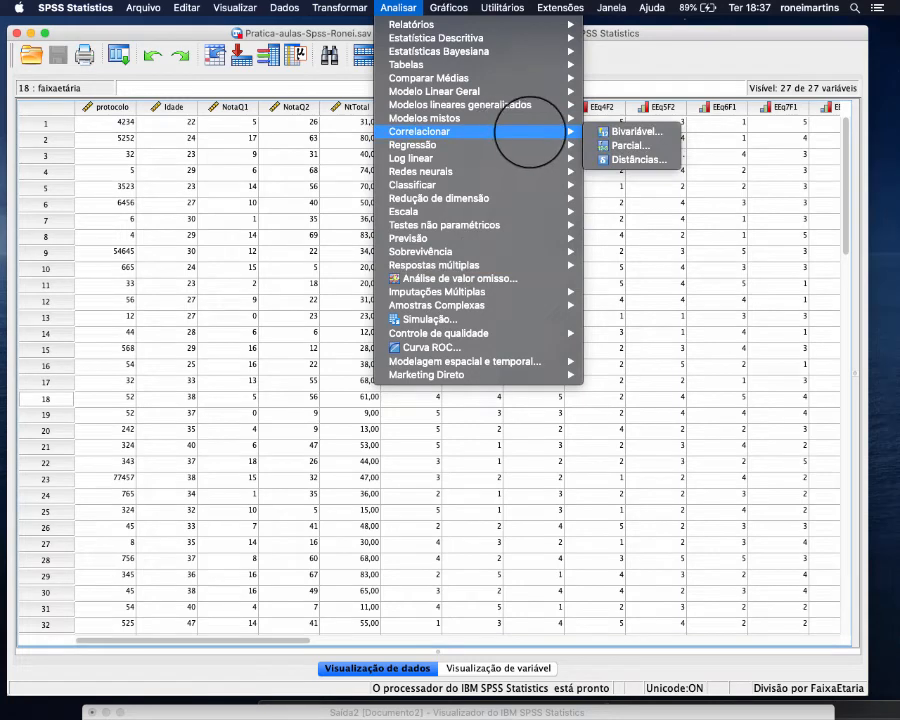
{"action": "left_click", "coordinate": [614, 130]}
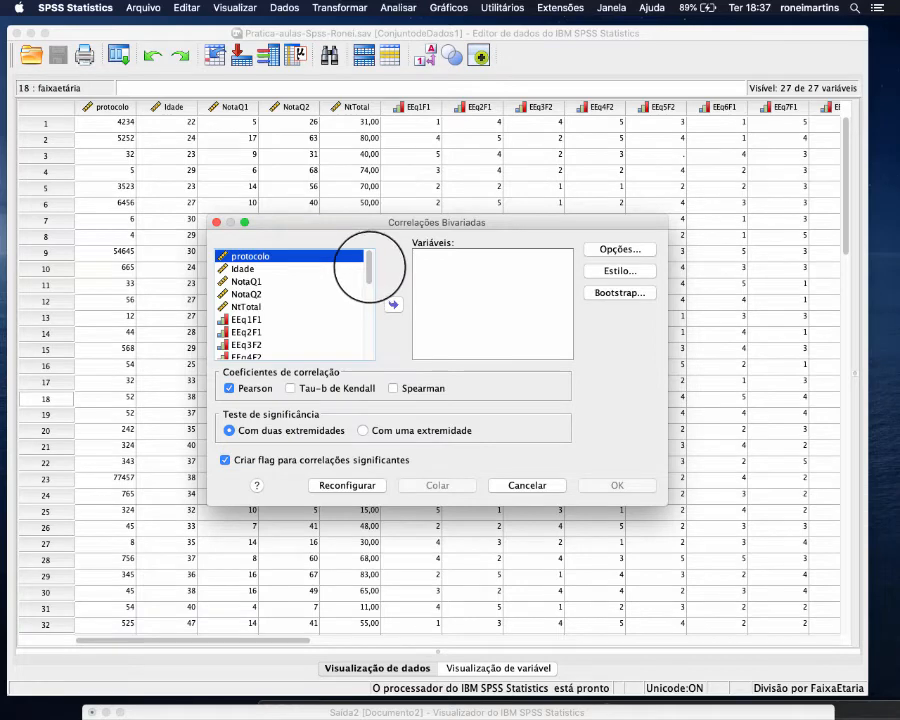
{"action": "left_click", "coordinate": [268, 293]}
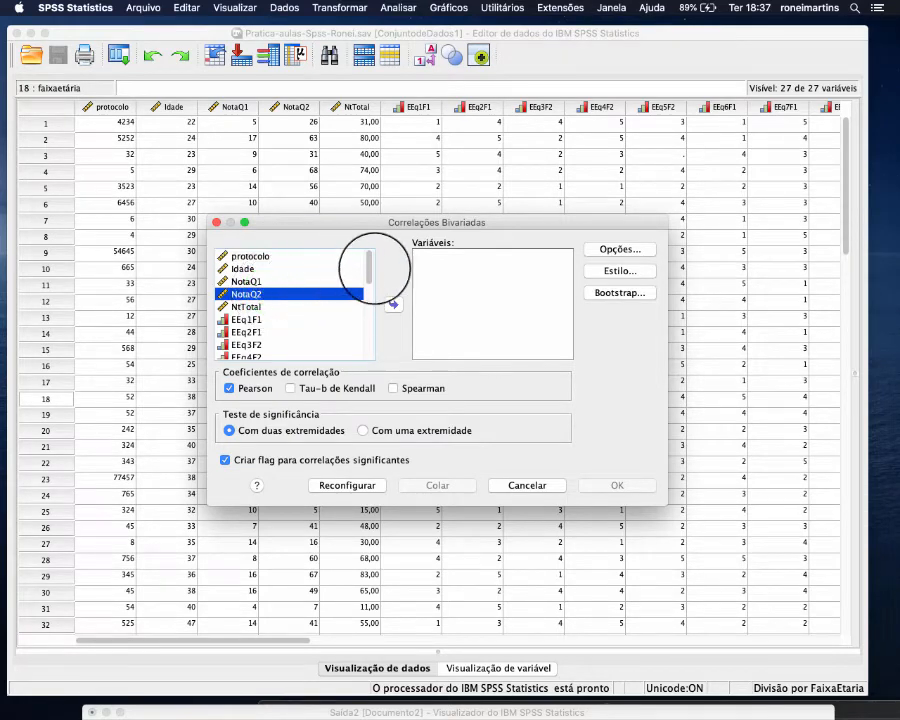
{"action": "left_click", "coordinate": [393, 304]}
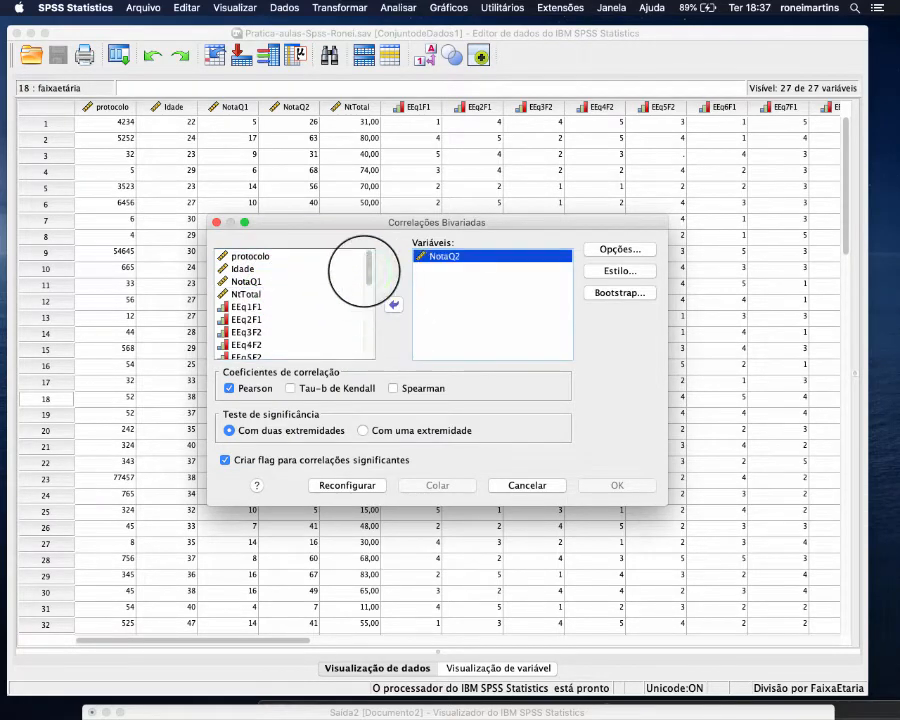
{"action": "left_click_drag", "start_coordinate": [367, 266], "coordinate": [355, 343]}
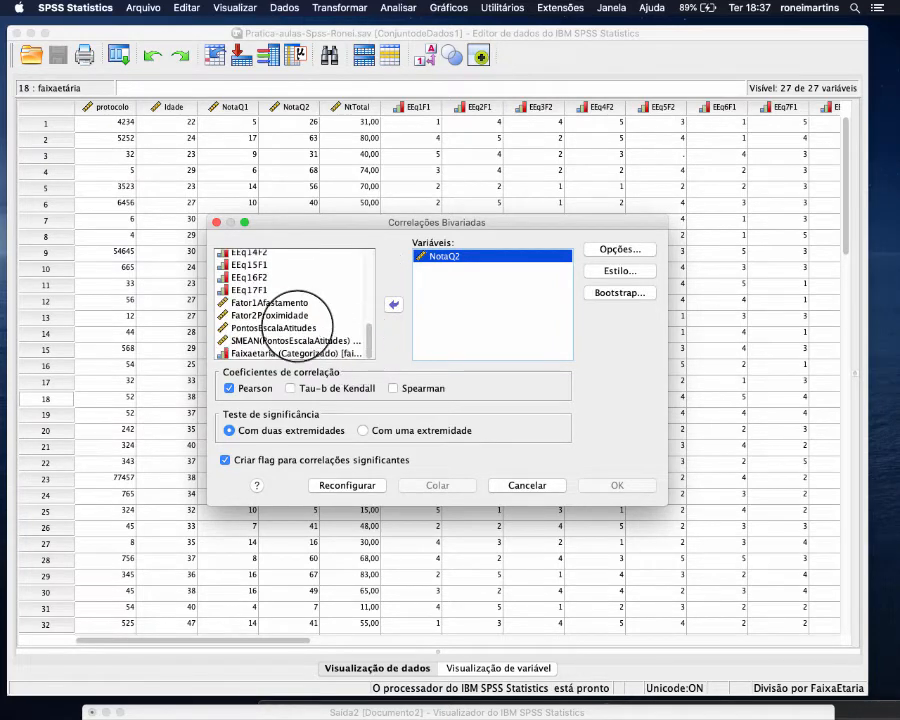
{"action": "left_click", "coordinate": [287, 326]}
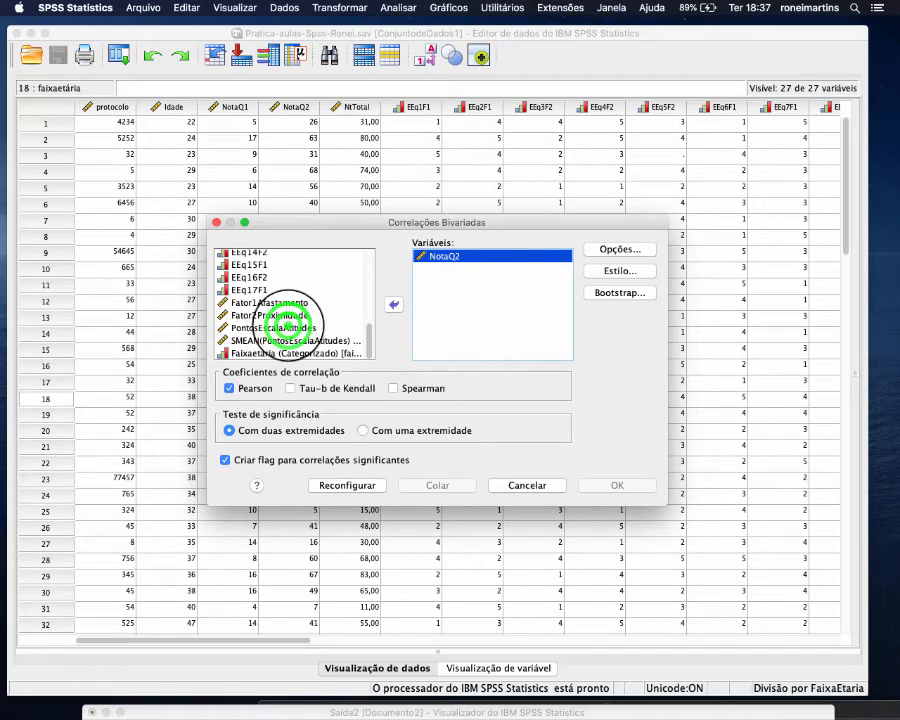
{"action": "left_click", "coordinate": [287, 326]}
{"action": "left_click", "coordinate": [393, 304]}
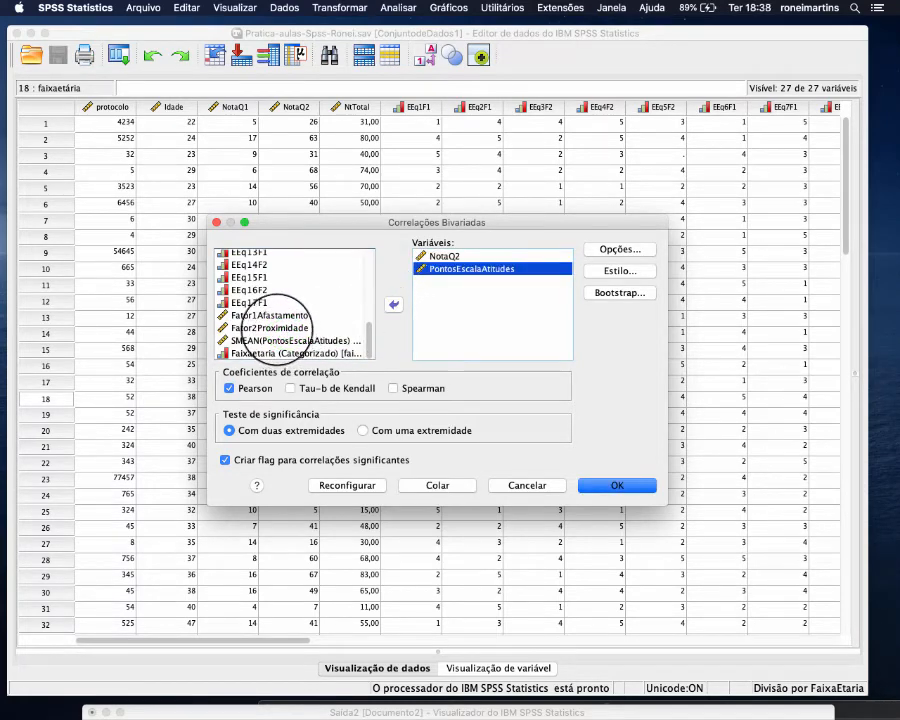
{"action": "left_click", "coordinate": [268, 327]}
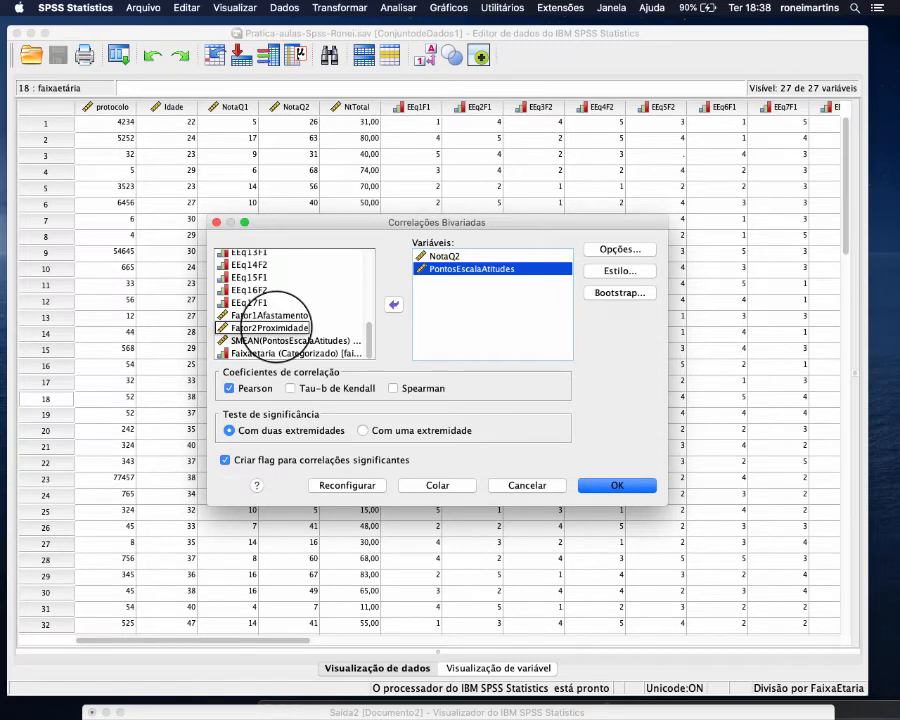
{"action": "left_click", "coordinate": [277, 327]}
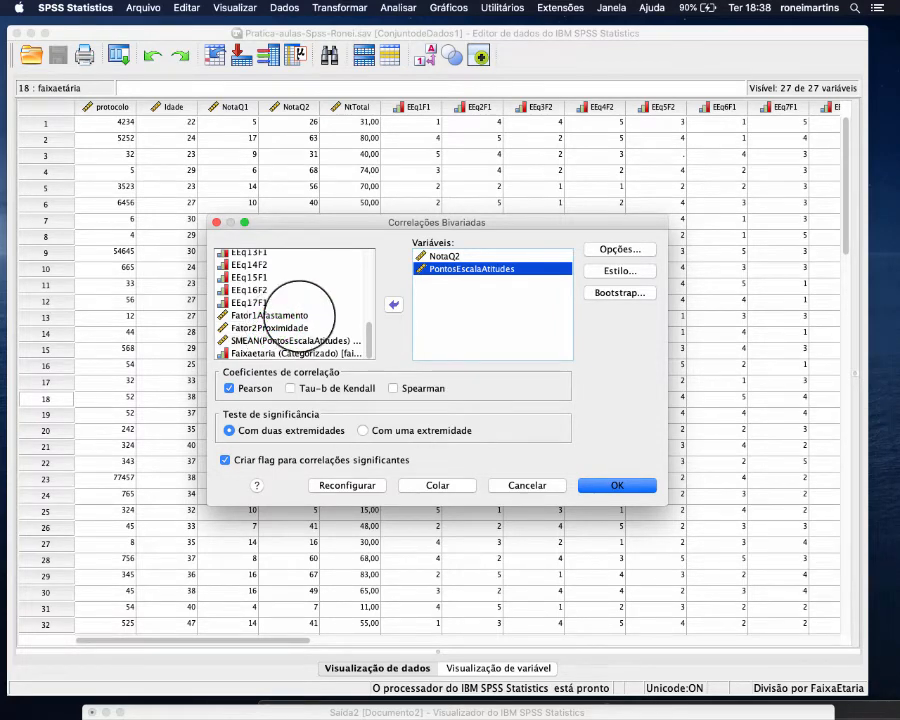
{"action": "left_click", "coordinate": [393, 304]}
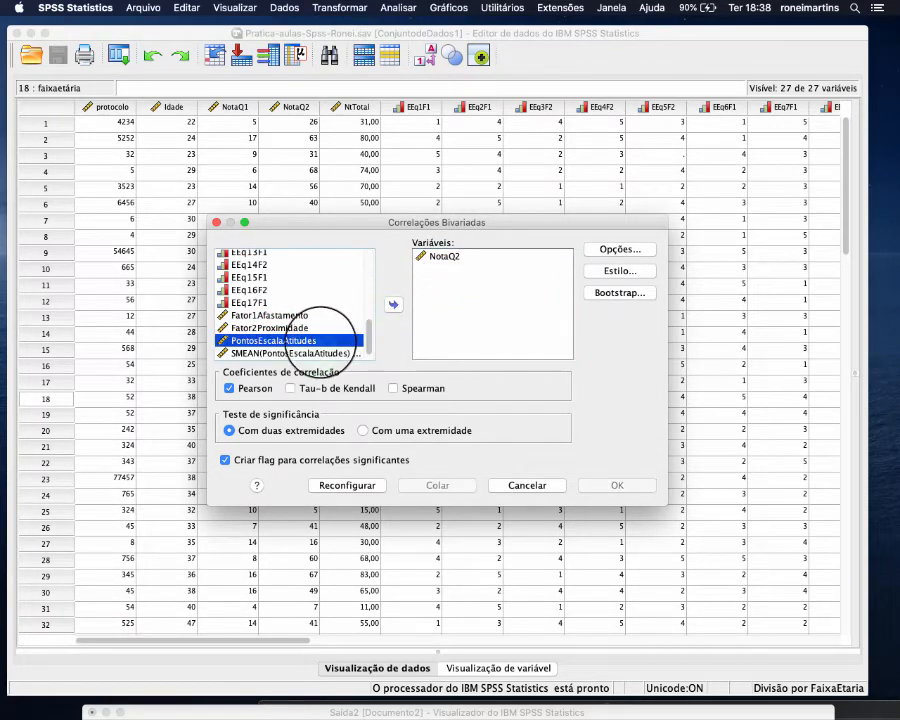
Add SMEAN(PontosEscalaAtitudes), Fator2Proximidade and Fator1Afastamento to the correlation variables alongside NotaQ2
{"action": "left_click", "coordinate": [260, 352]}
{"action": "left_click", "coordinate": [390, 305]}
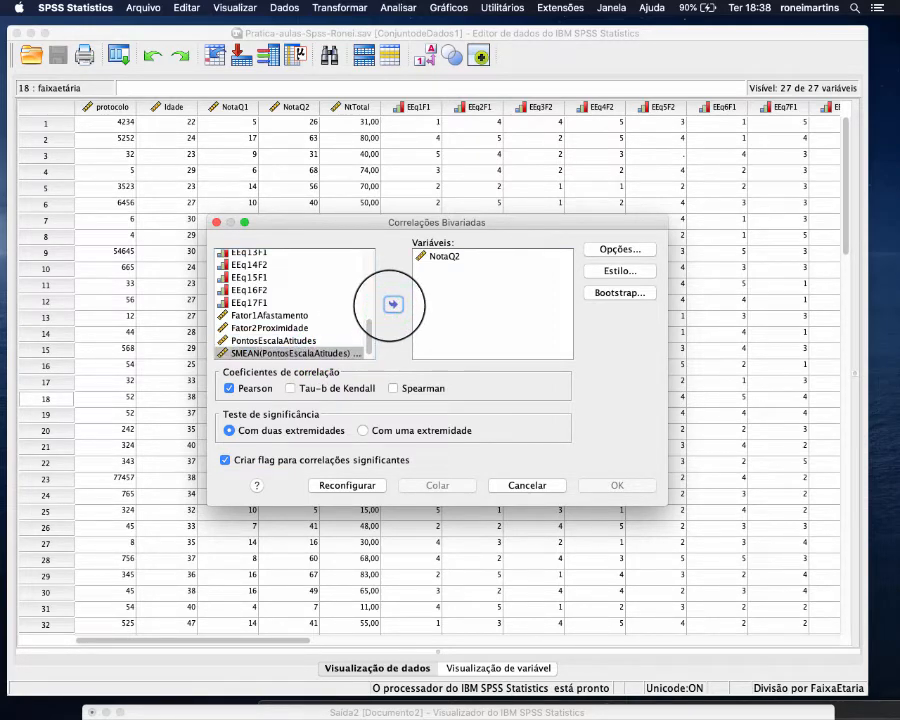
{"action": "left_click", "coordinate": [393, 303]}
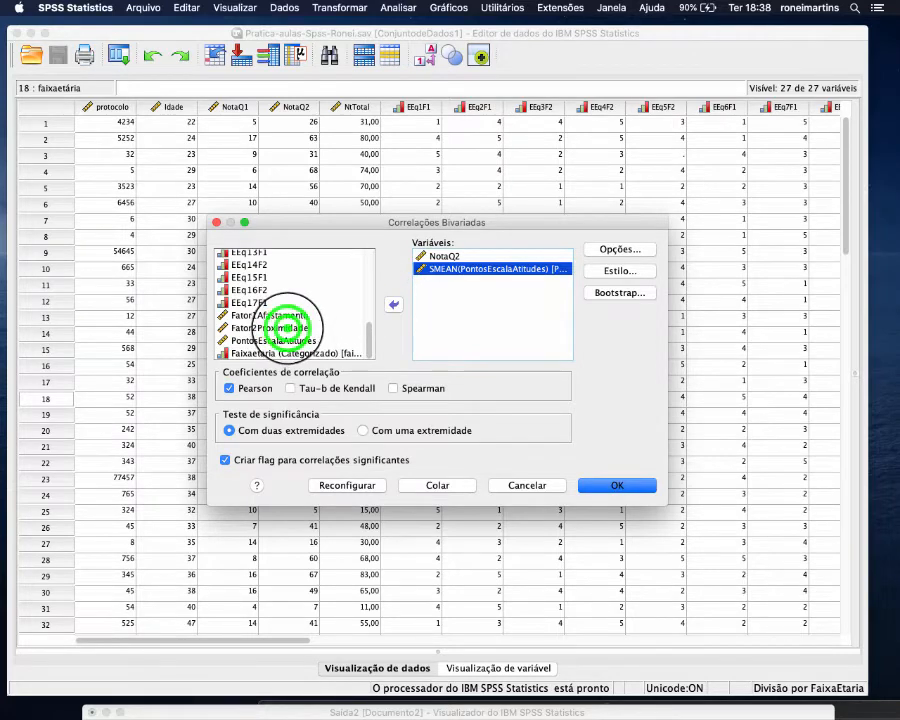
{"action": "left_click", "coordinate": [285, 327]}
{"action": "left_click", "coordinate": [393, 304]}
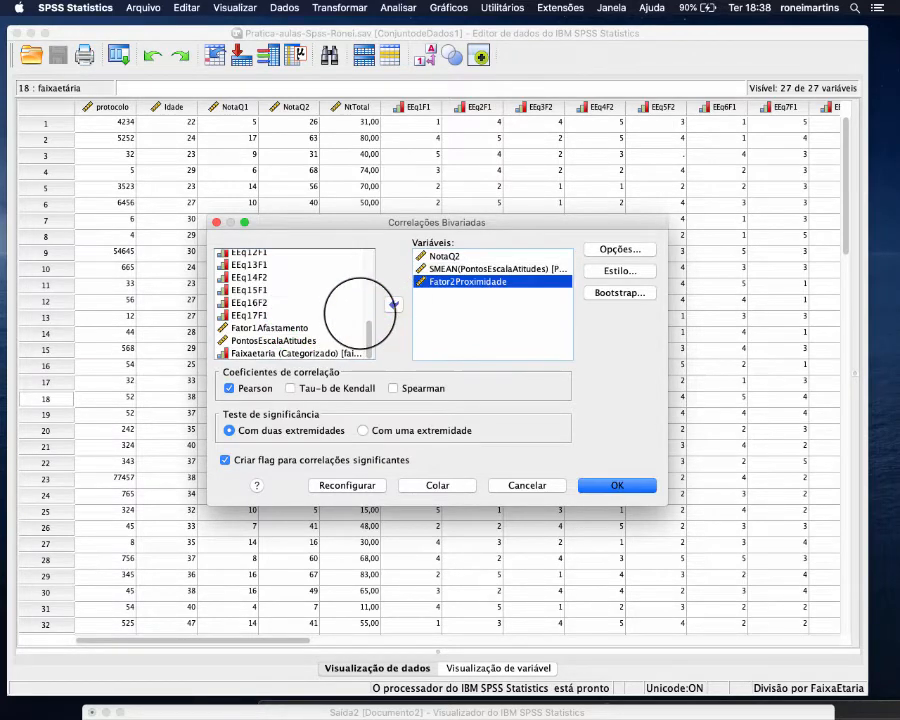
{"action": "left_click", "coordinate": [281, 326]}
{"action": "left_click", "coordinate": [393, 304]}
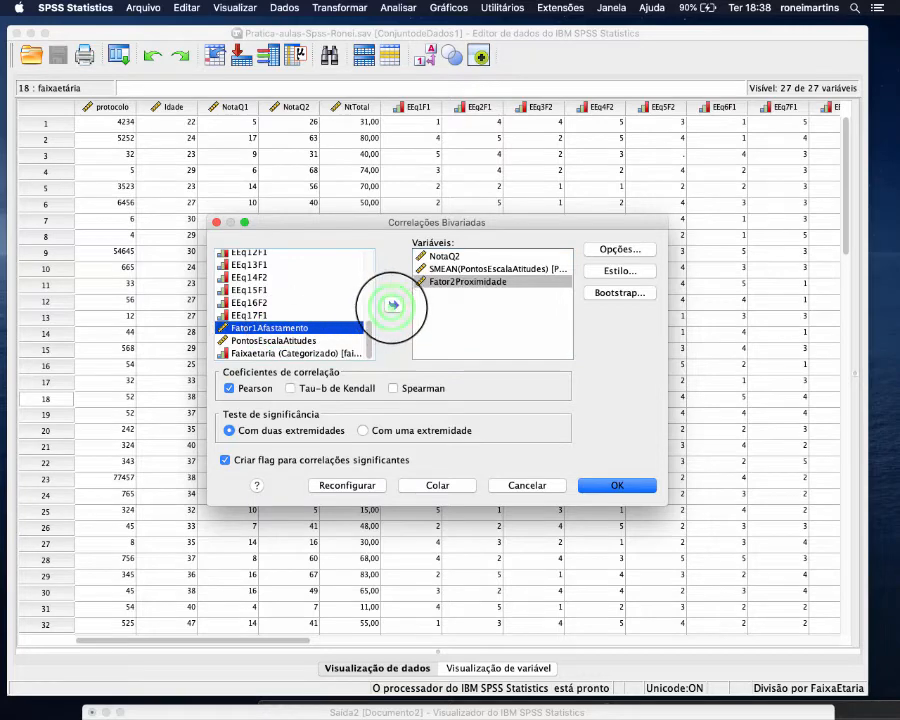
Run the two-tailed Pearson correlation with pairwise exclusion of missing cases and no extra statistics
{"action": "left_click", "coordinate": [620, 250]}
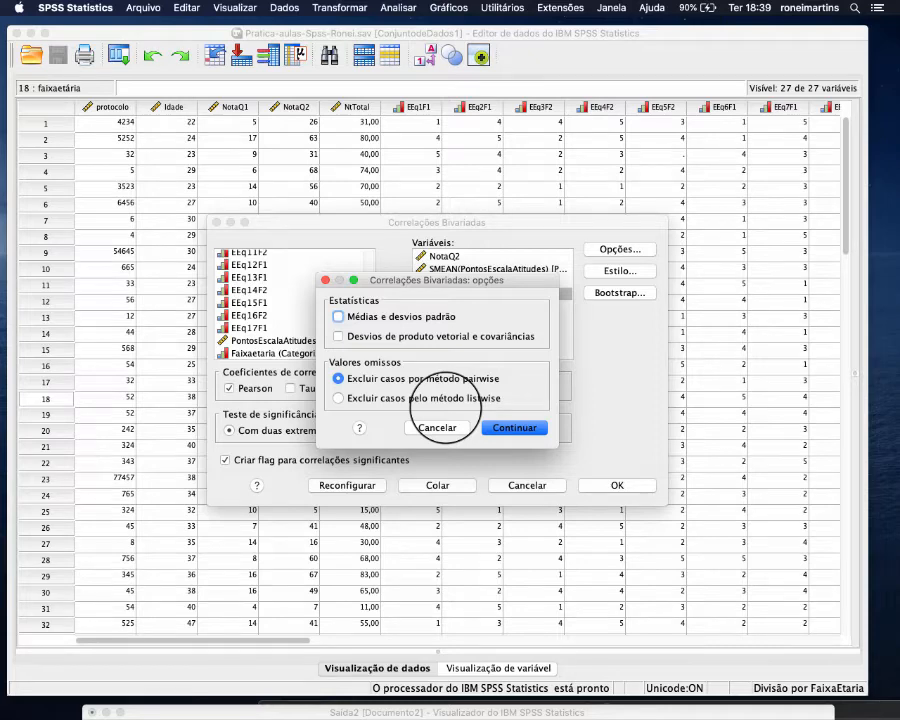
{"action": "left_click", "coordinate": [514, 428]}
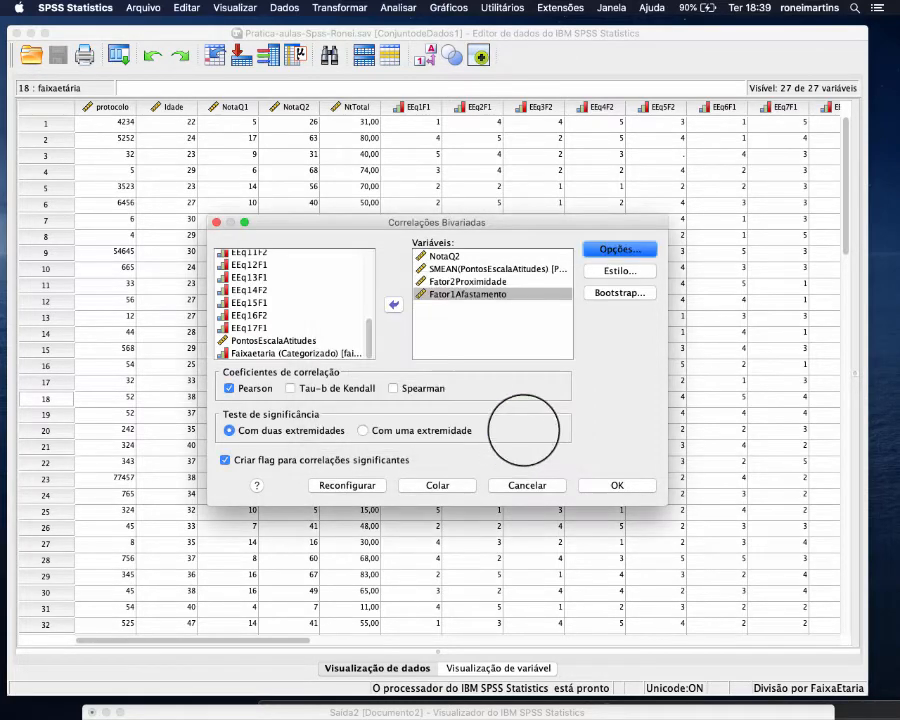
{"action": "left_click", "coordinate": [603, 485]}
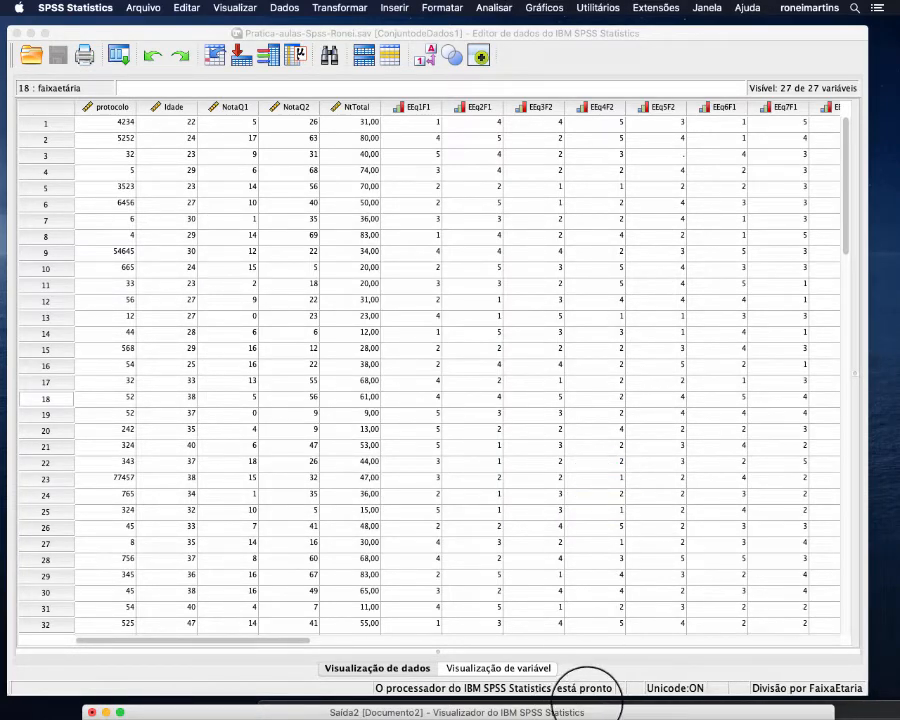
Bring the output viewer back over the dataset and examine the coefficients and significances in the Correlações table
{"action": "left_click", "coordinate": [584, 710]}
{"action": "left_click_drag", "start_coordinate": [584, 710], "coordinate": [568, 118]}
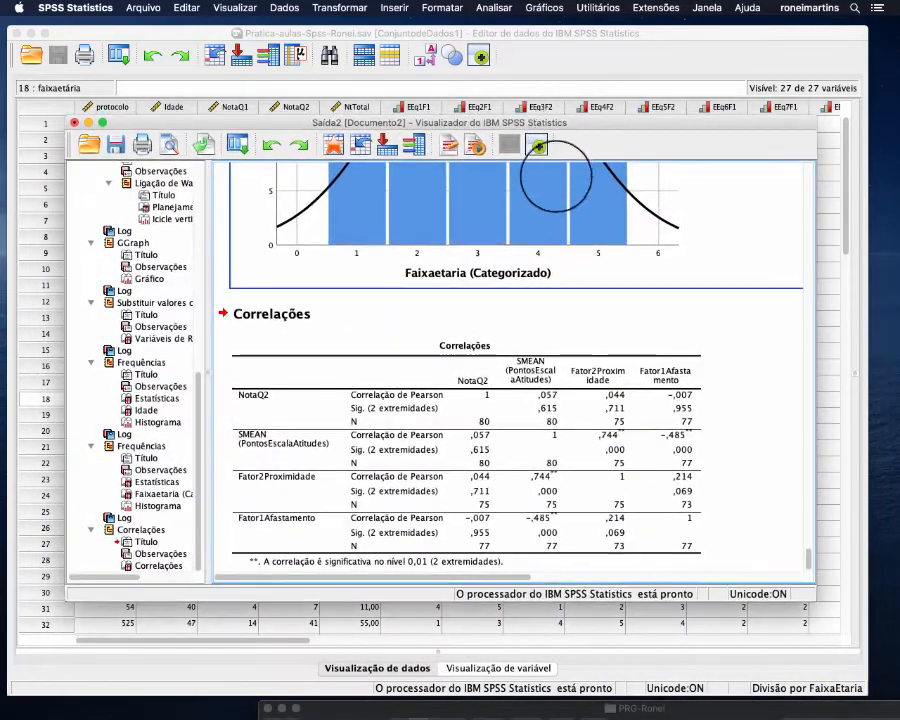
{"action": "left_click", "coordinate": [511, 313]}
{"action": "left_click", "coordinate": [267, 320]}
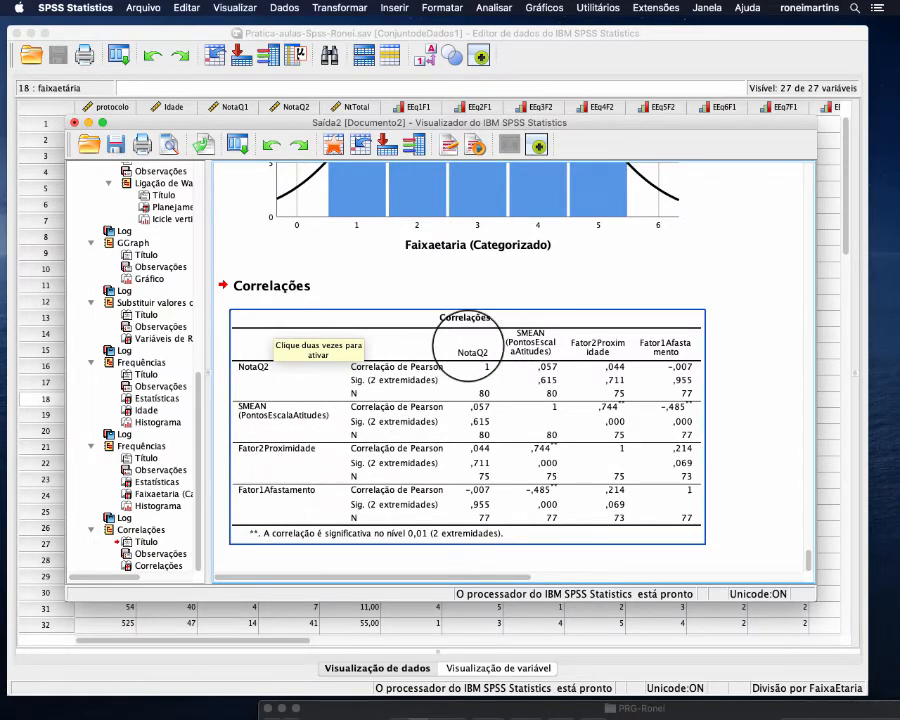
{"action": "left_click", "coordinate": [716, 356]}
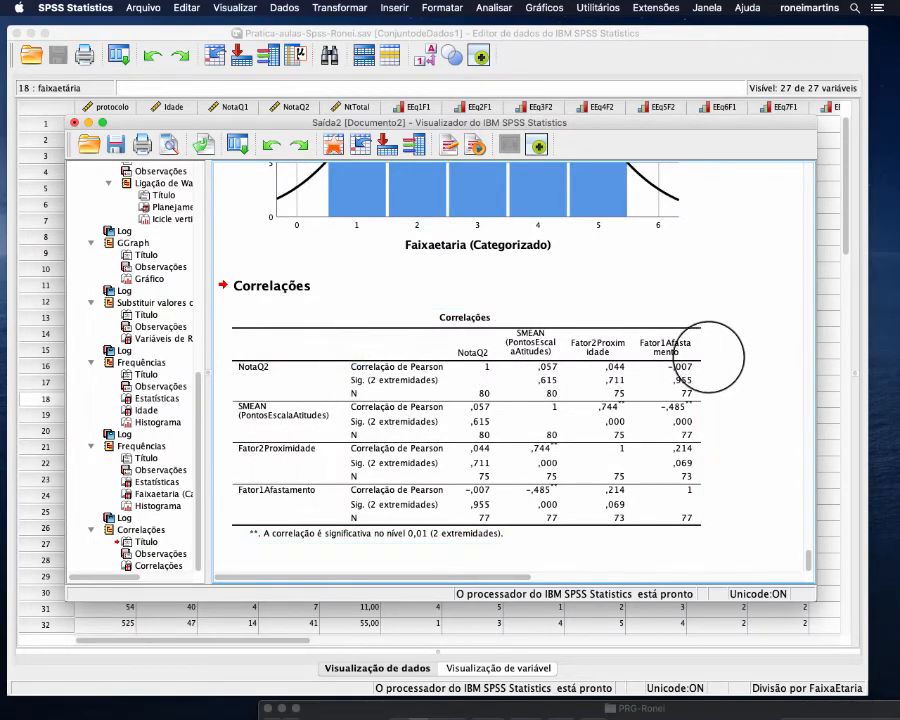
{"action": "left_click", "coordinate": [702, 340]}
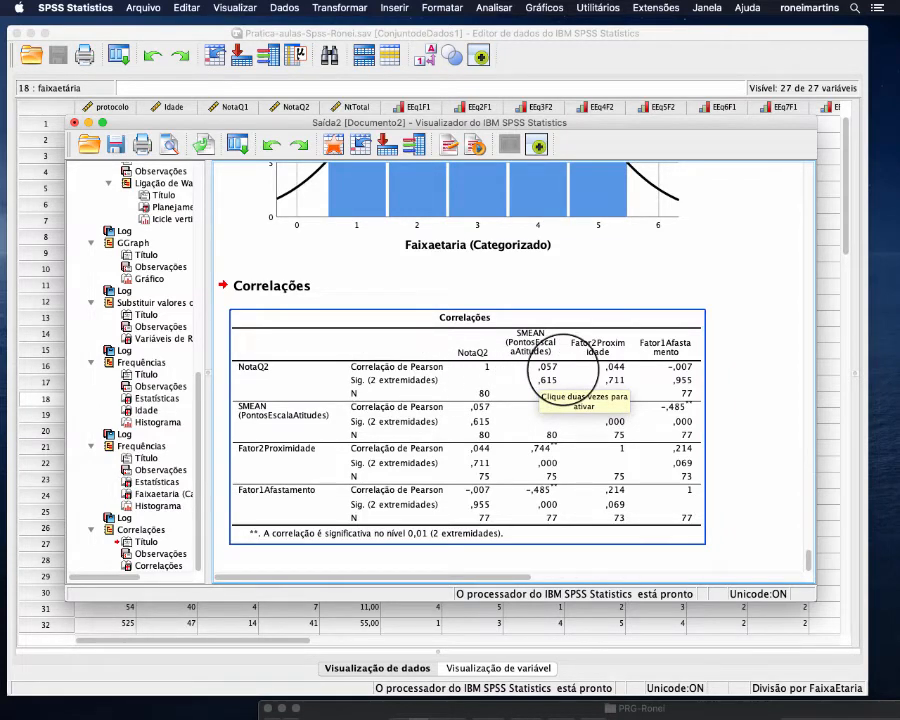
{"action": "left_click", "coordinate": [735, 398]}
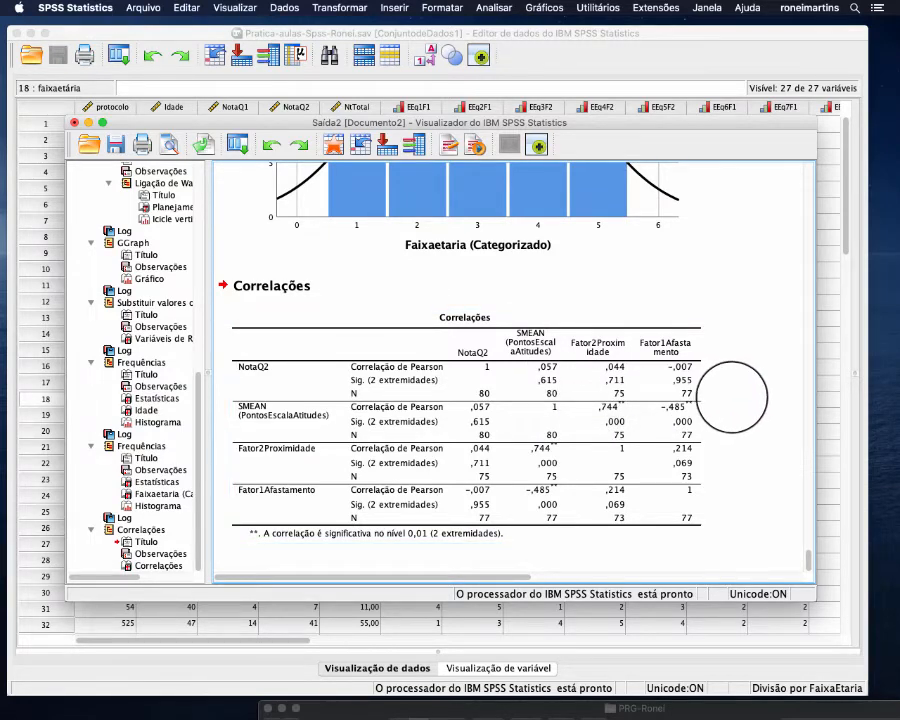
{"action": "left_click", "coordinate": [700, 318]}
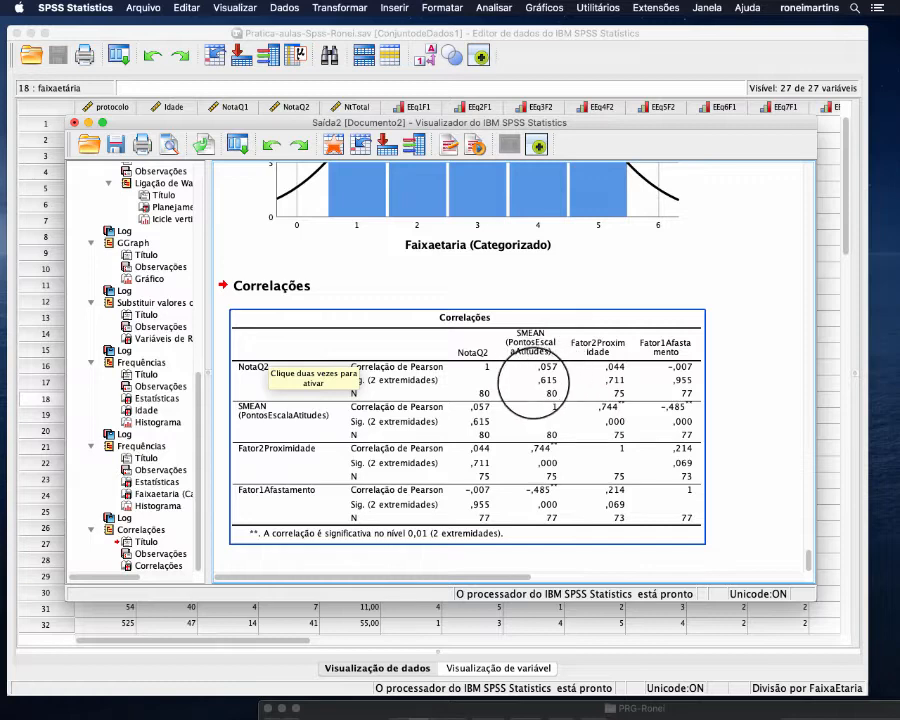
Copy the Correlações table with Copy Special in Rich Text (RTF) format only, excluding plain text and image
{"action": "left_click", "coordinate": [561, 378]}
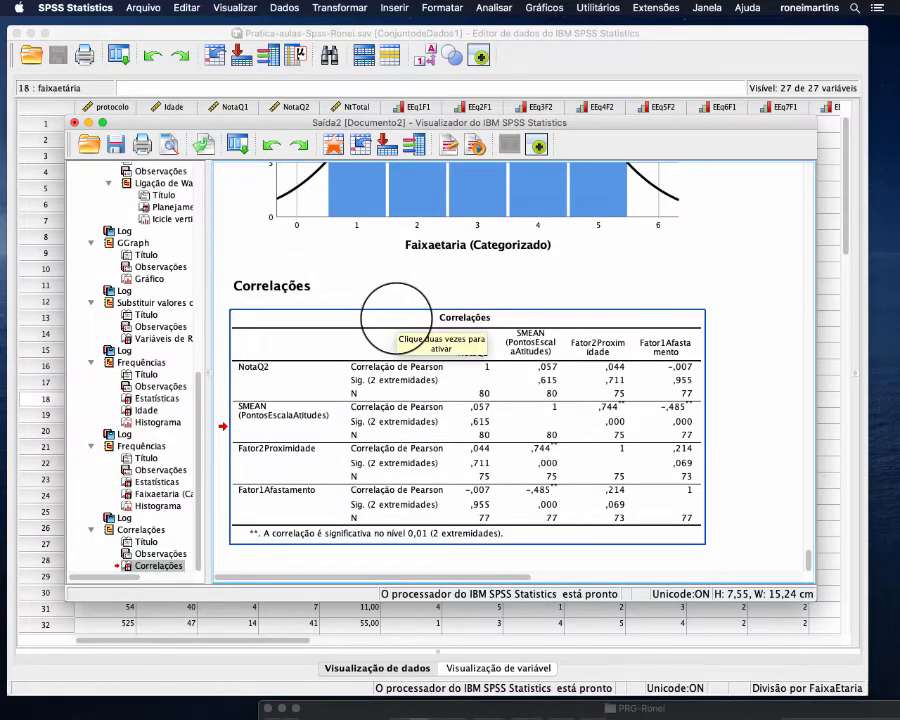
{"action": "left_click", "coordinate": [558, 374]}
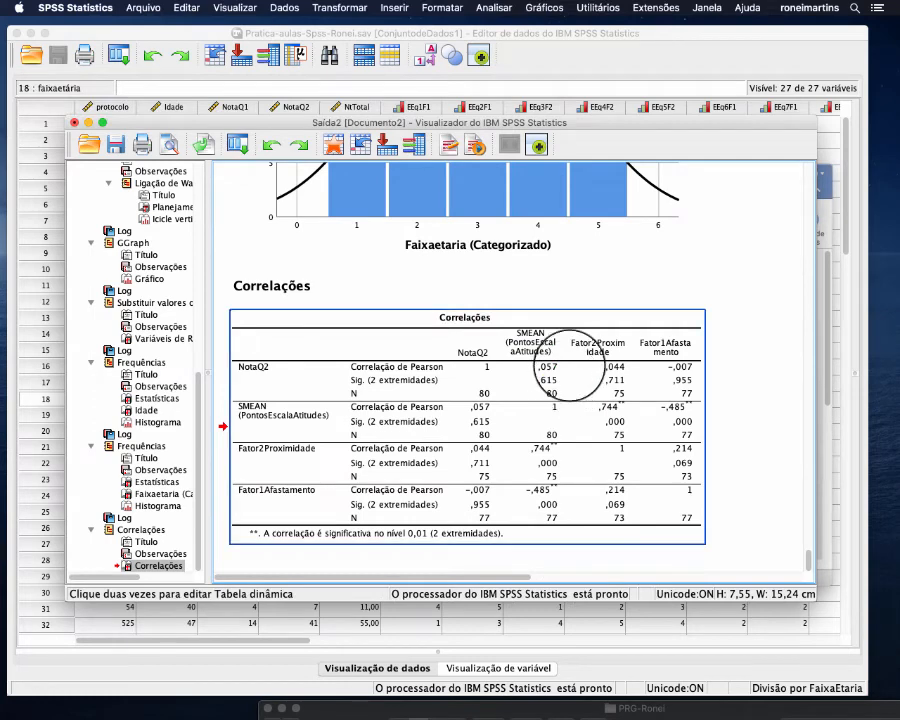
{"action": "right_click", "coordinate": [587, 316]}
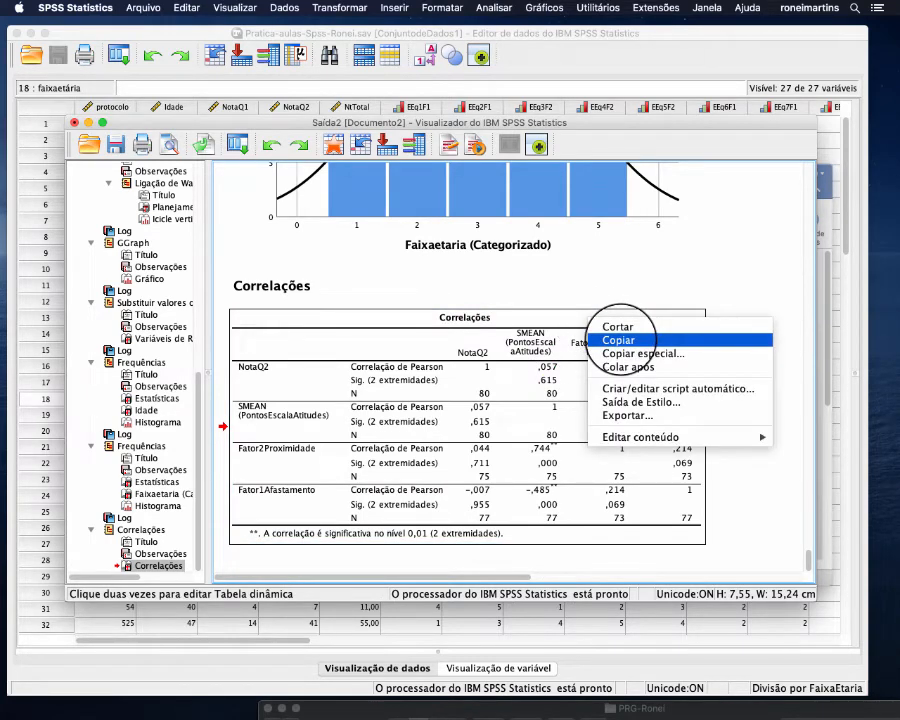
{"action": "left_click", "coordinate": [622, 350]}
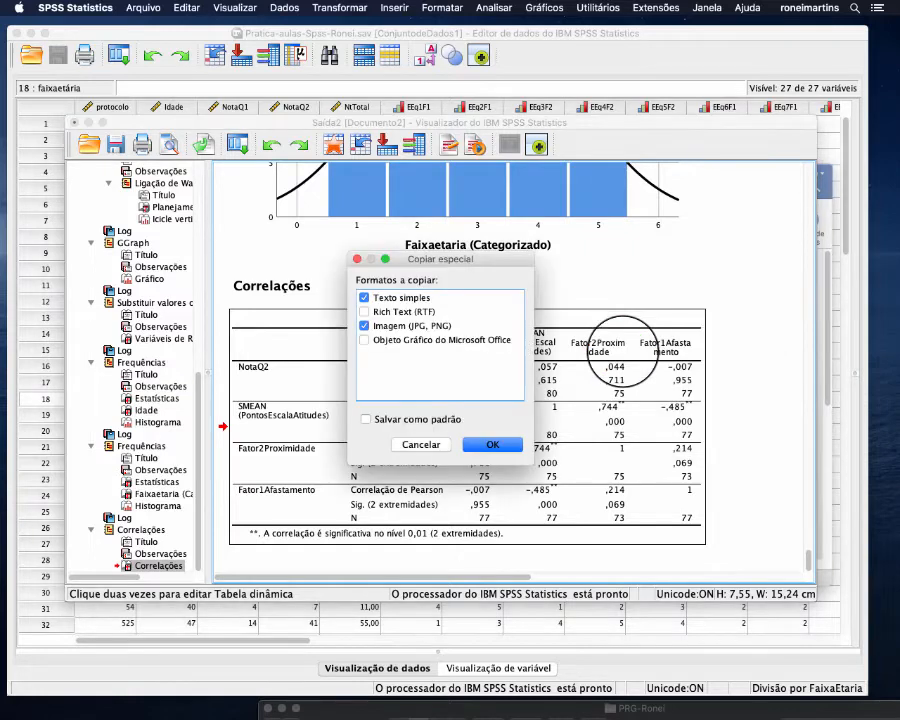
{"action": "left_click", "coordinate": [364, 297]}
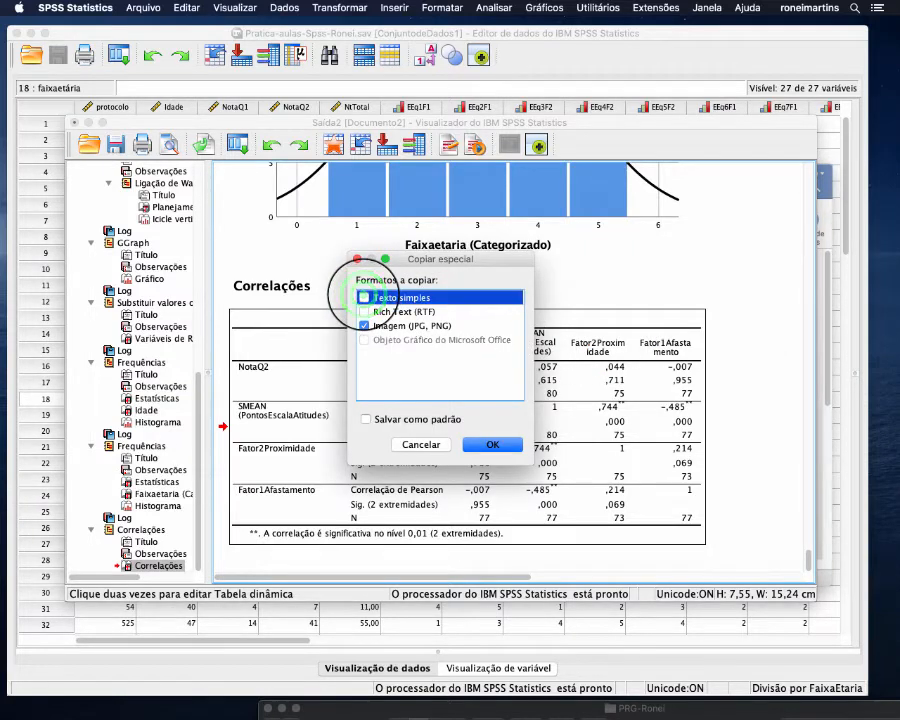
{"action": "left_click", "coordinate": [363, 324]}
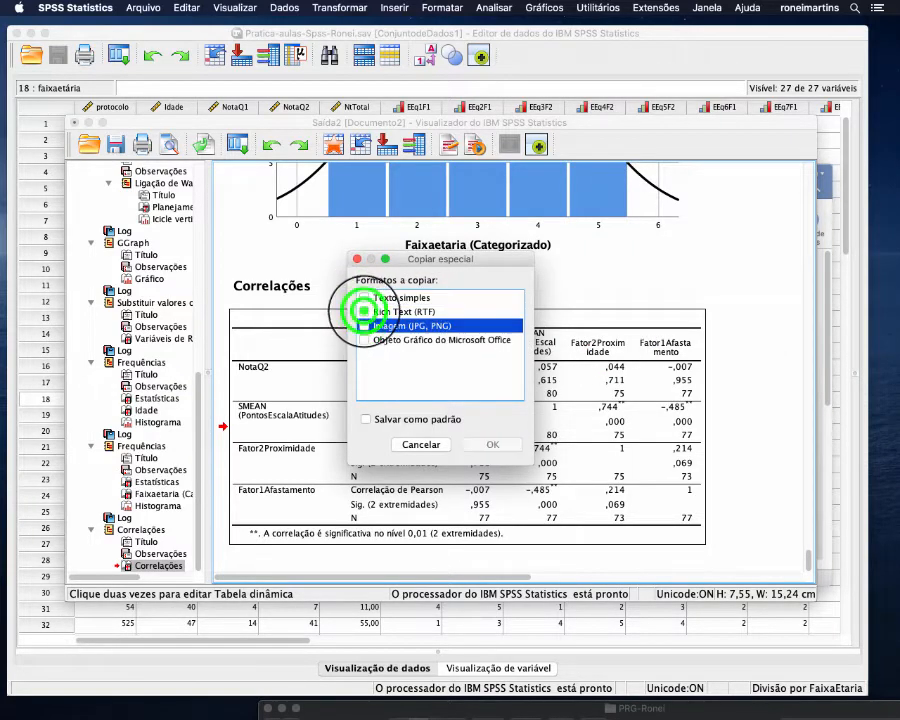
{"action": "left_click", "coordinate": [363, 311]}
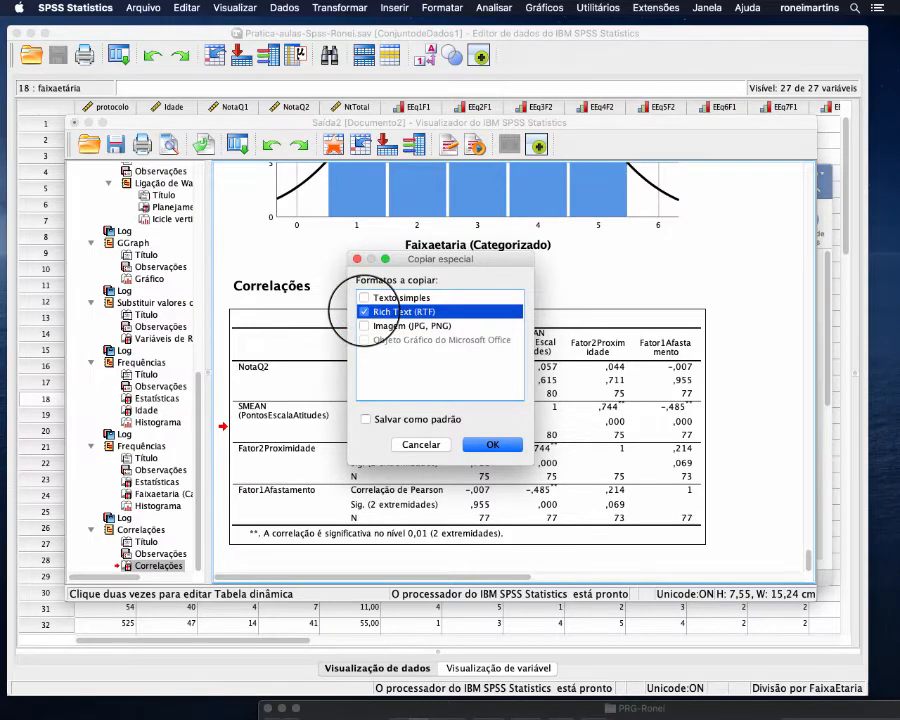
{"action": "left_click", "coordinate": [430, 418]}
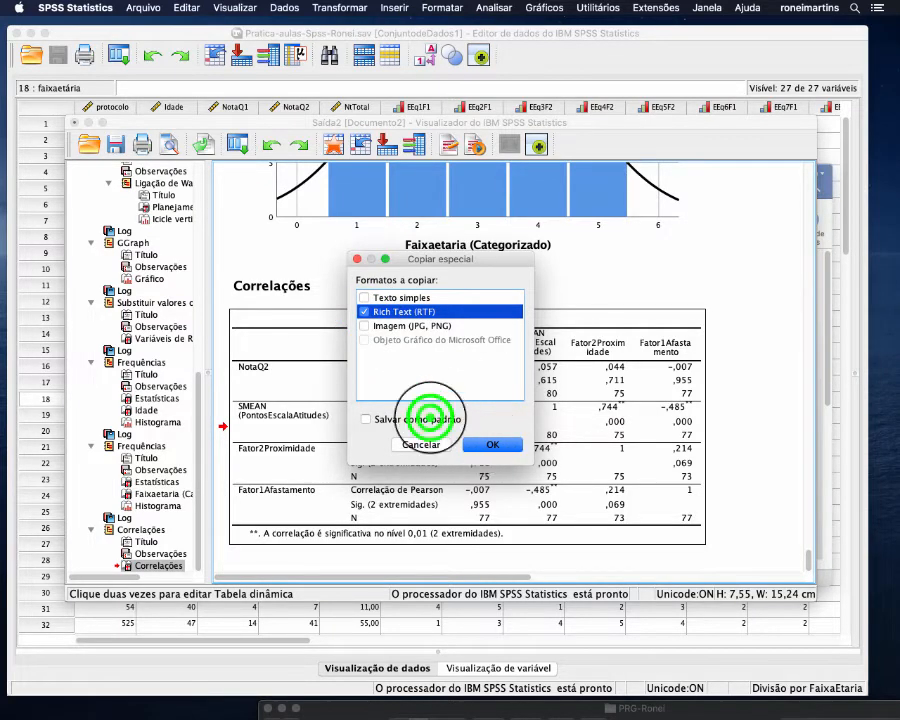
{"action": "left_click", "coordinate": [508, 443]}
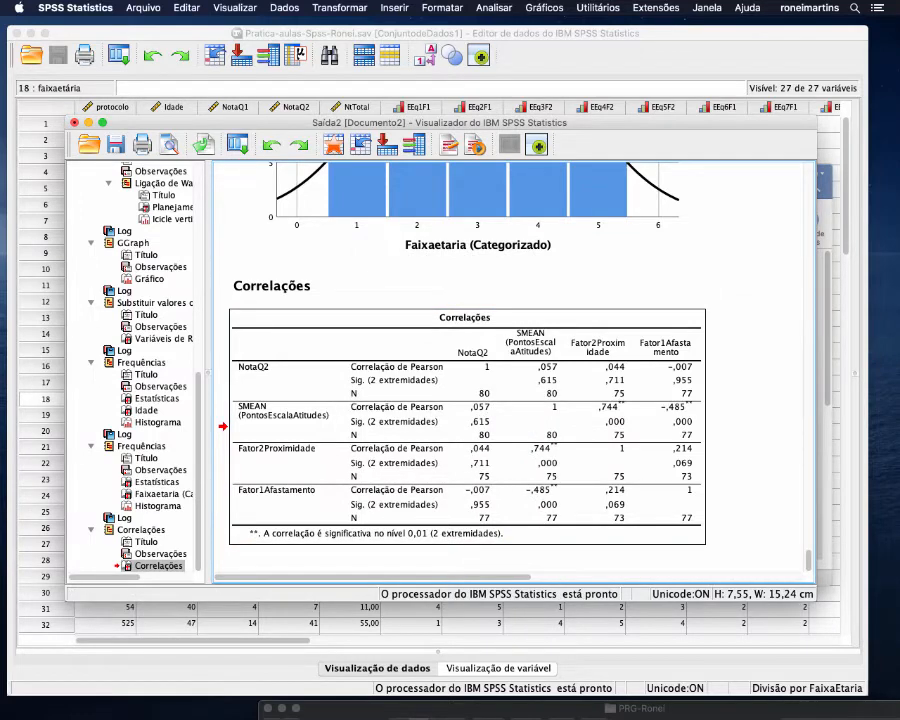
Switch to the blank Word document, paste the copied correlation table and look it over
{"action": "left_click", "coordinate": [824, 208]}
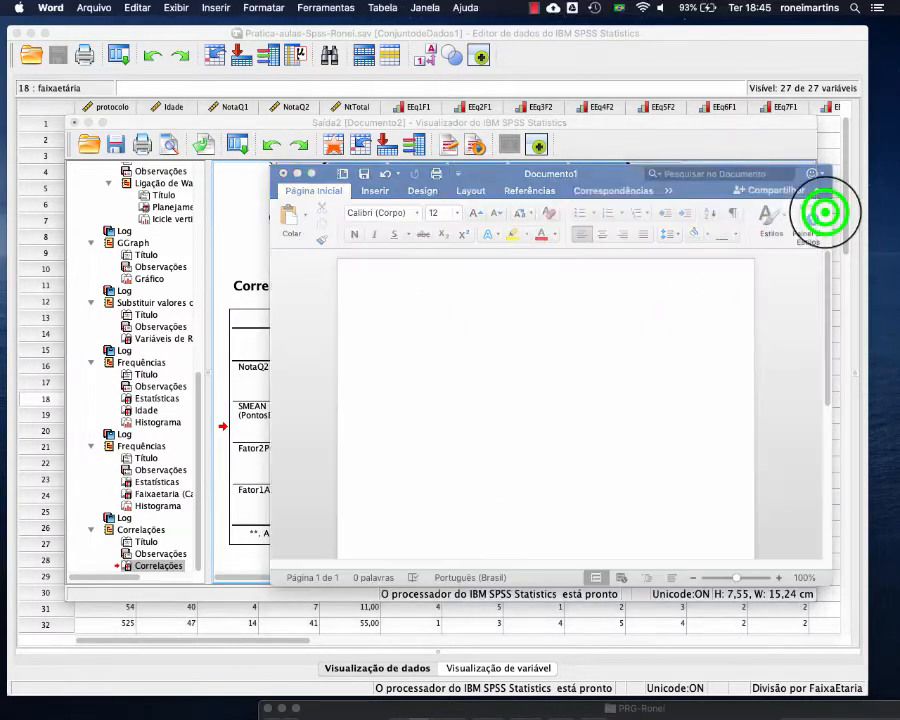
{"action": "right_click", "coordinate": [391, 307]}
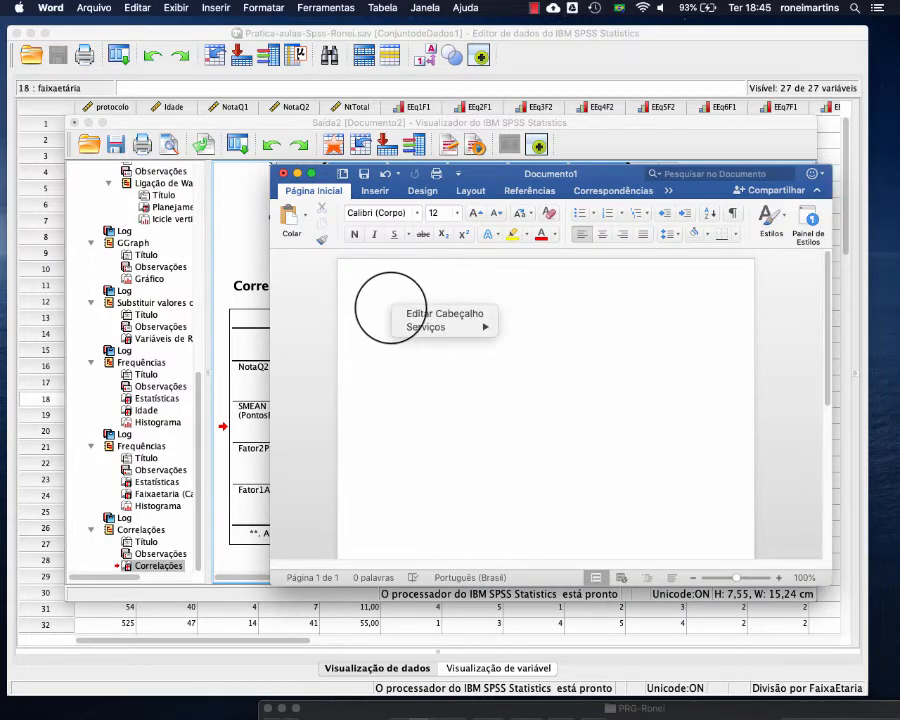
{"action": "left_click", "coordinate": [392, 303]}
{"action": "right_click", "coordinate": [397, 314]}
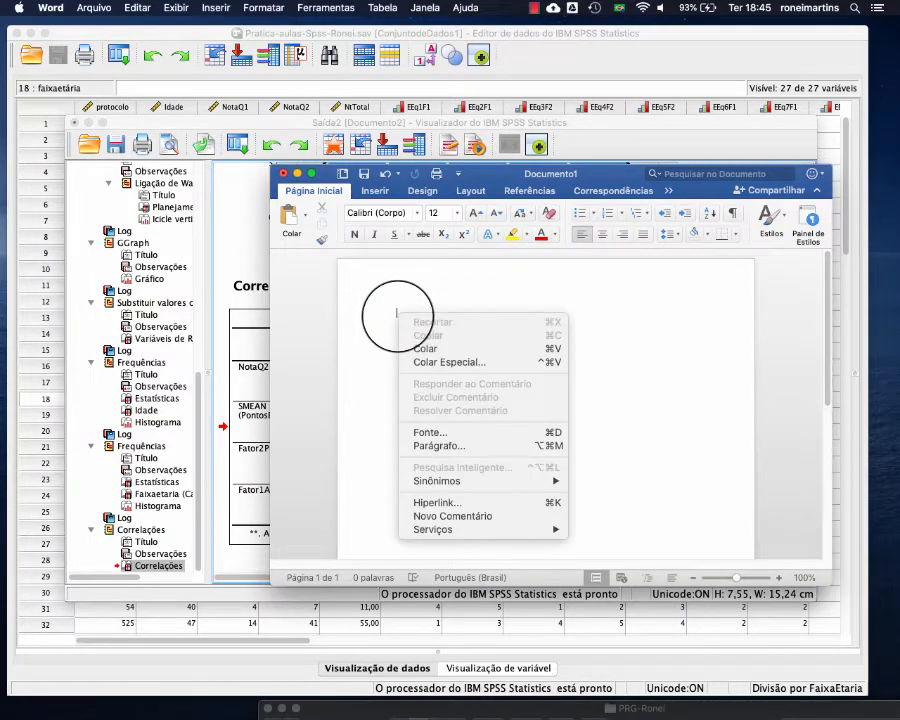
{"action": "left_click", "coordinate": [427, 348]}
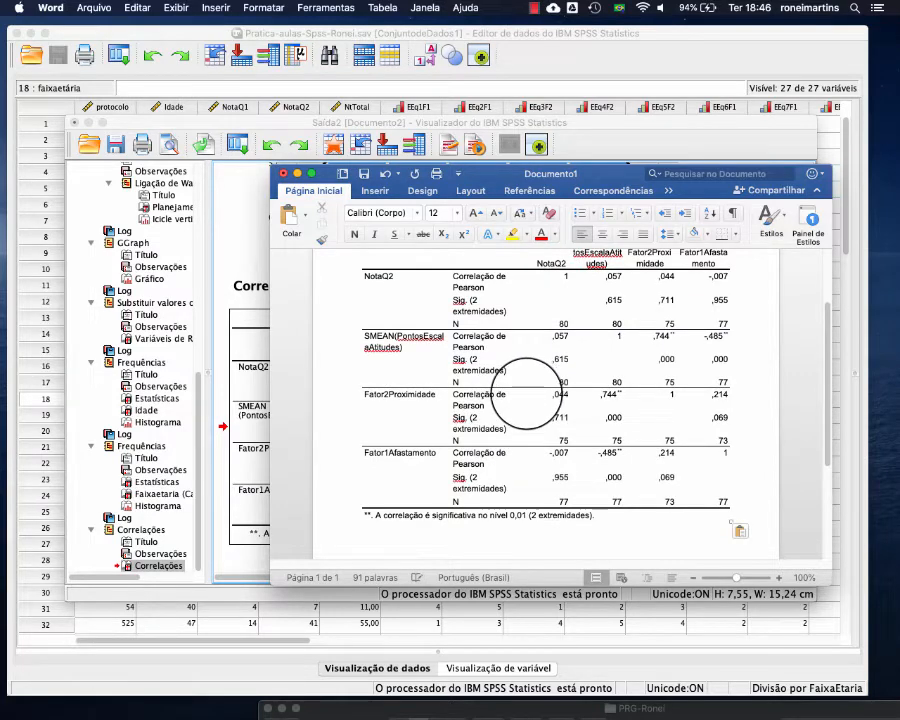
{"action": "scroll", "coordinate": [740, 390], "scroll_direction": "up", "scroll_amount": 2}
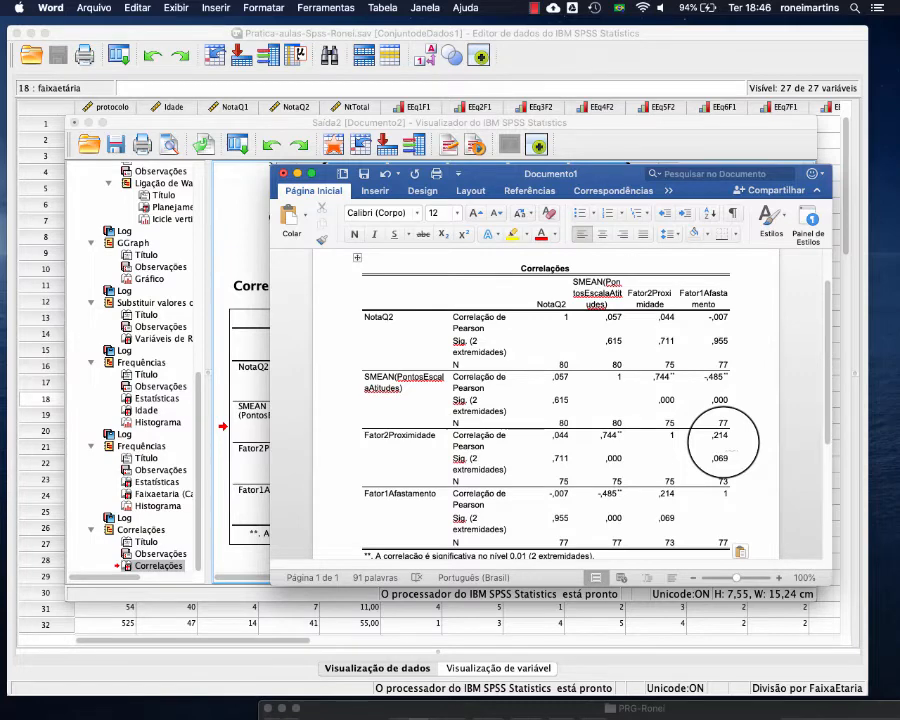
{"action": "scroll", "coordinate": [723, 441], "scroll_direction": "down", "scroll_amount": 2}
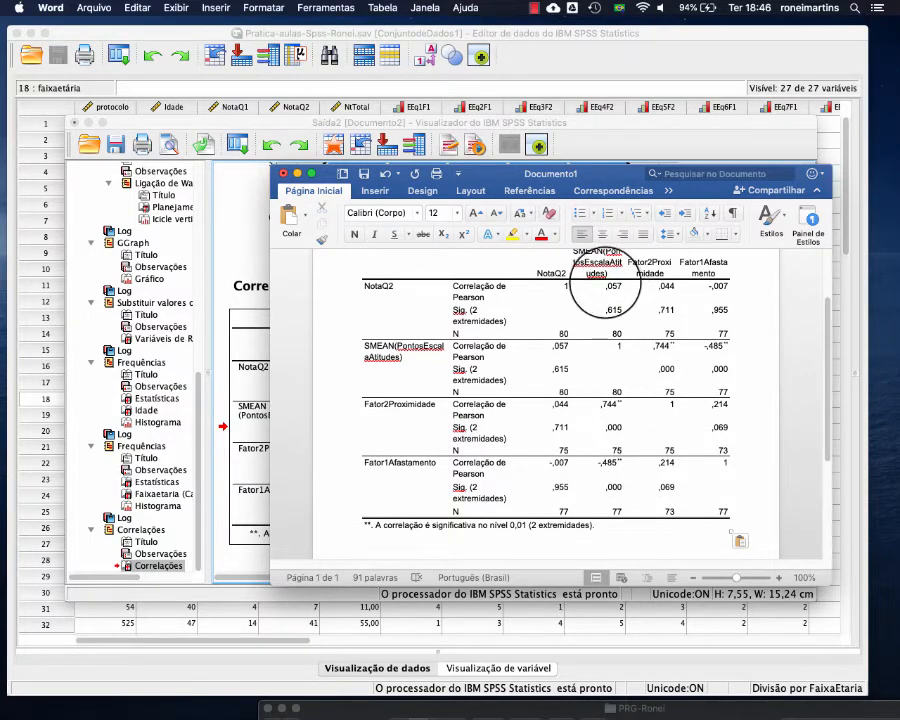
Highlight in yellow the NotaQ2 row's Pearson and Sig. values under SMEAN(PontosEscalaAtitudes) and Fator2Proximidade
{"action": "left_click_drag", "start_coordinate": [603, 287], "coordinate": [634, 318]}
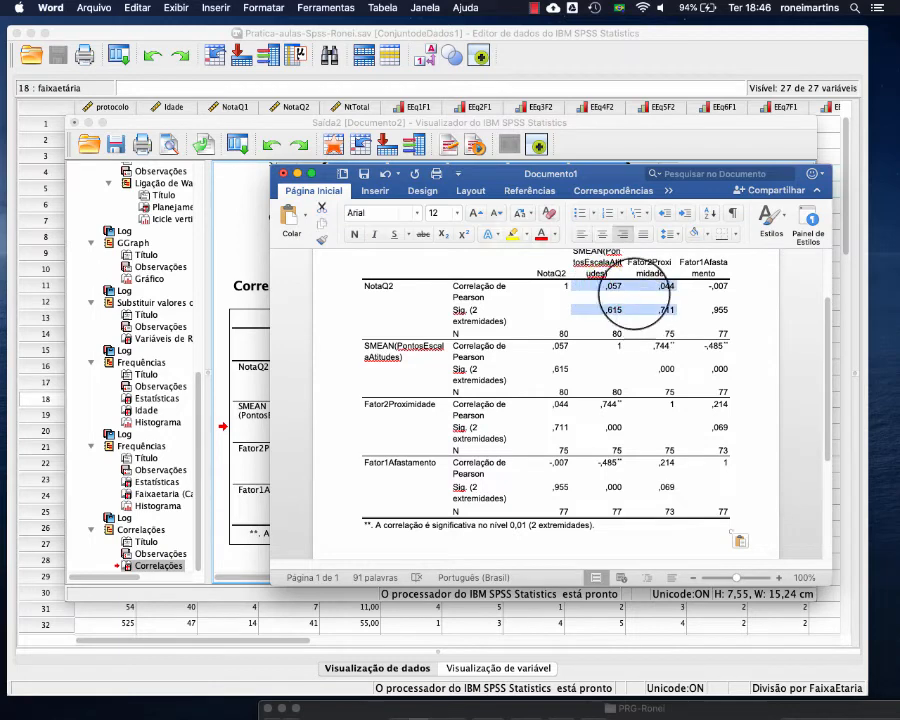
{"action": "left_click", "coordinate": [511, 233]}
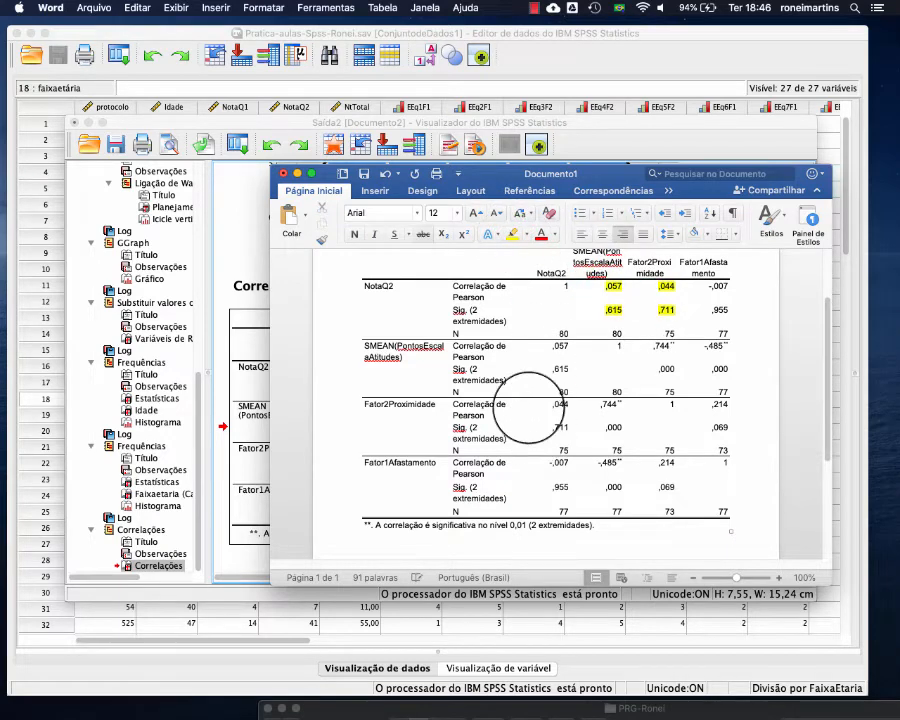
{"action": "left_click", "coordinate": [737, 529]}
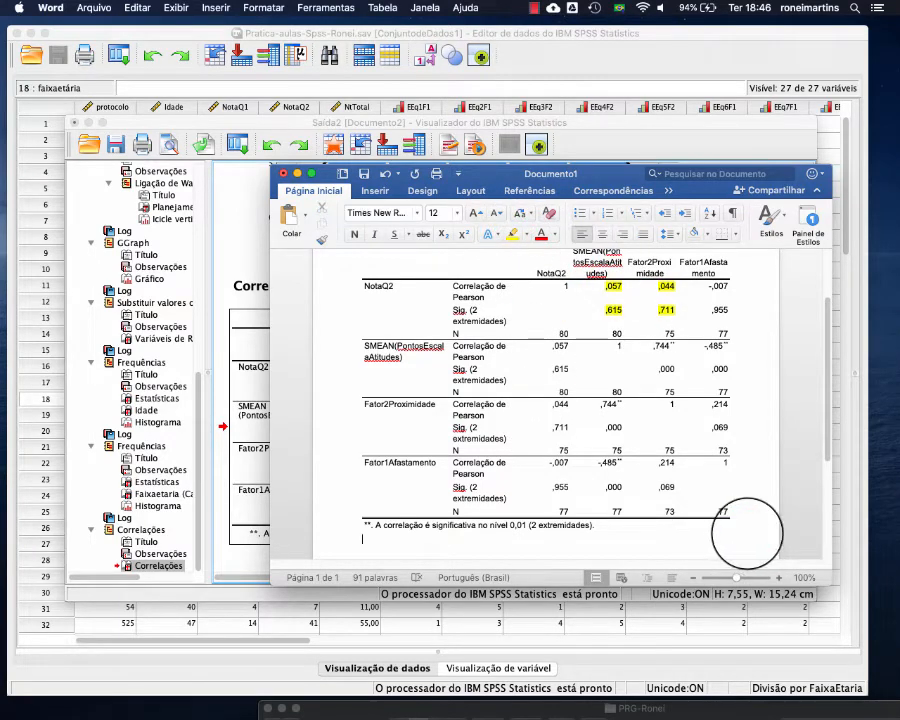
{"action": "scroll", "coordinate": [727, 543], "scroll_direction": "down", "scroll_amount": 1}
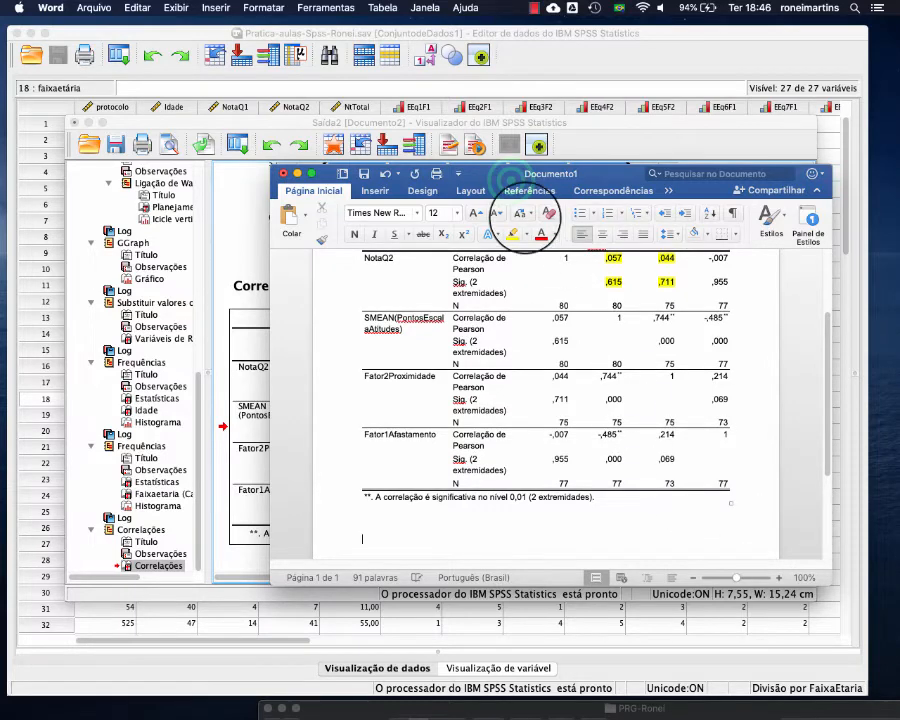
Move the Word document out of the way and switch back to the SPSS output viewer
{"action": "left_click", "coordinate": [508, 178]}
{"action": "left_click_drag", "start_coordinate": [511, 181], "coordinate": [752, 418]}
{"action": "left_click", "coordinate": [682, 280]}
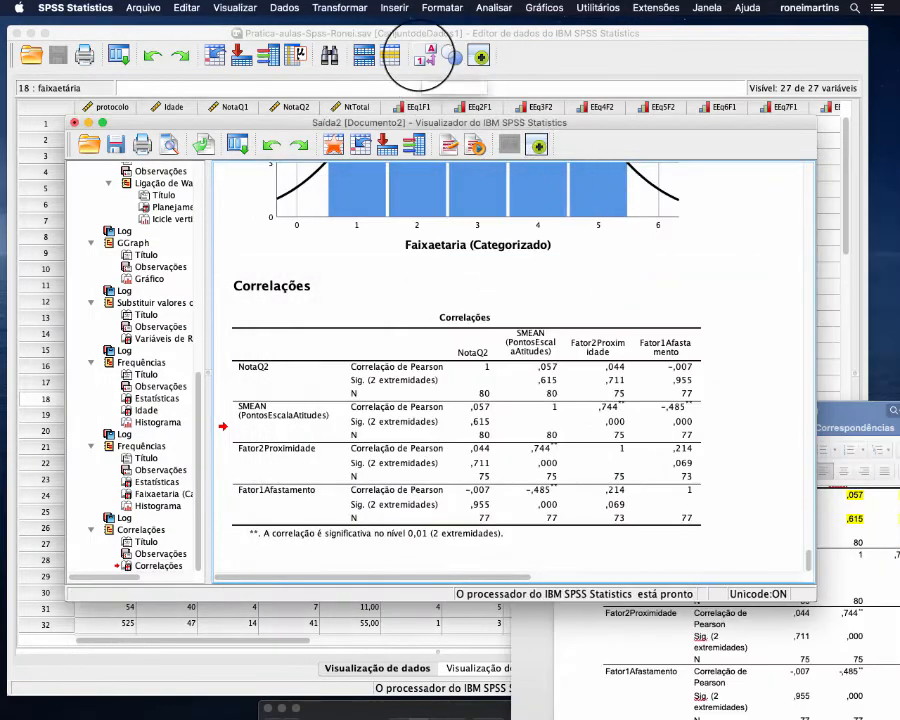
Open the Chart Builder from the output viewer and clear the previous grouped scatter plot from its canvas
{"action": "left_click", "coordinate": [540, 9]}
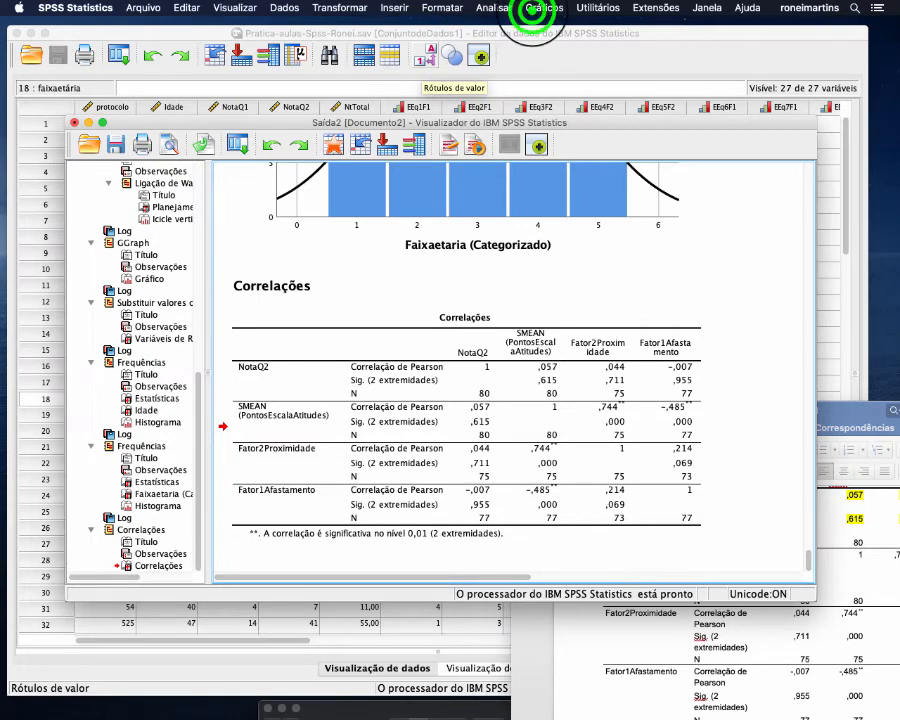
{"action": "left_click", "coordinate": [543, 9]}
{"action": "left_click", "coordinate": [543, 9]}
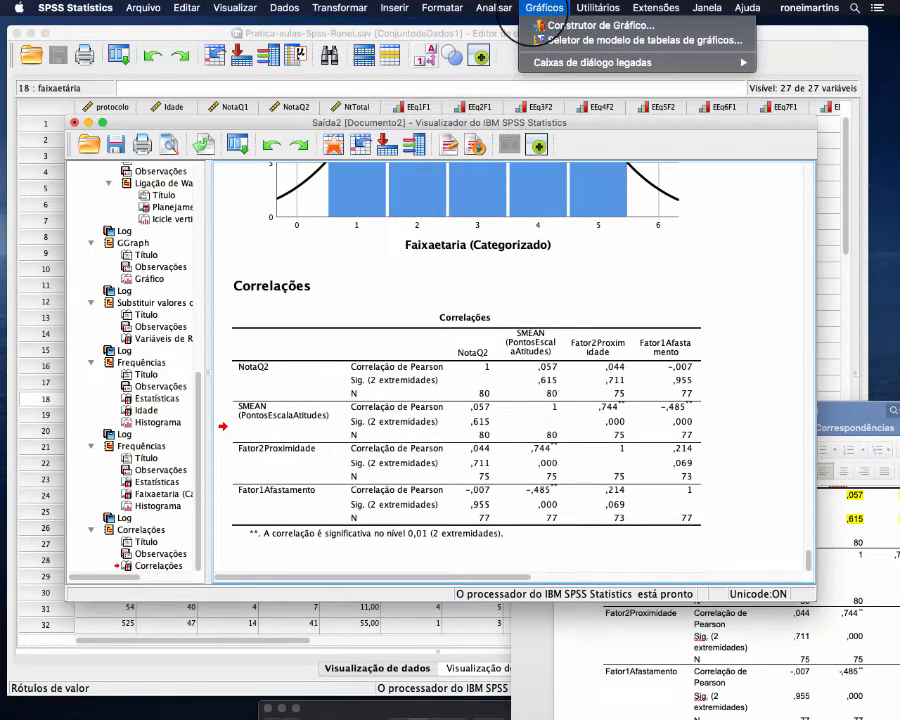
{"action": "left_click", "coordinate": [540, 25]}
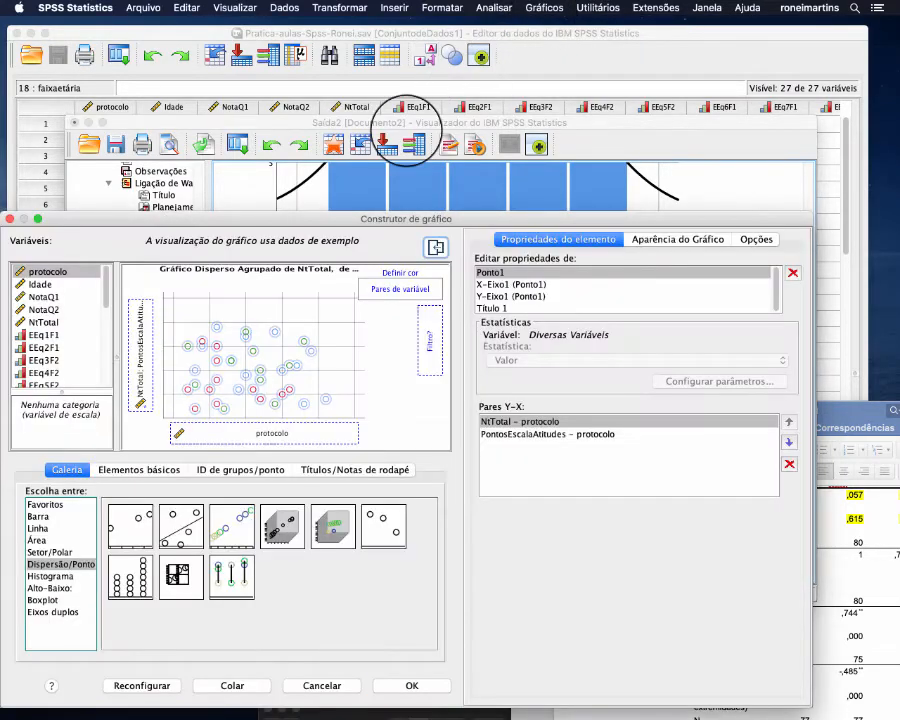
{"action": "left_click_drag", "start_coordinate": [304, 219], "coordinate": [400, 68]}
{"action": "left_click", "coordinate": [403, 157]}
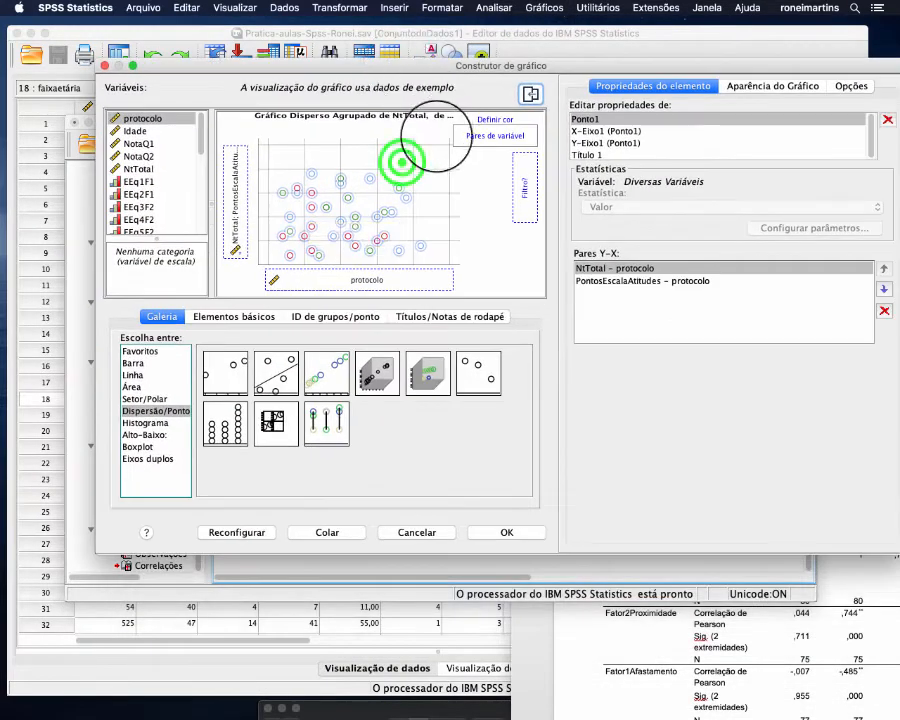
{"action": "key", "text": "Delete"}
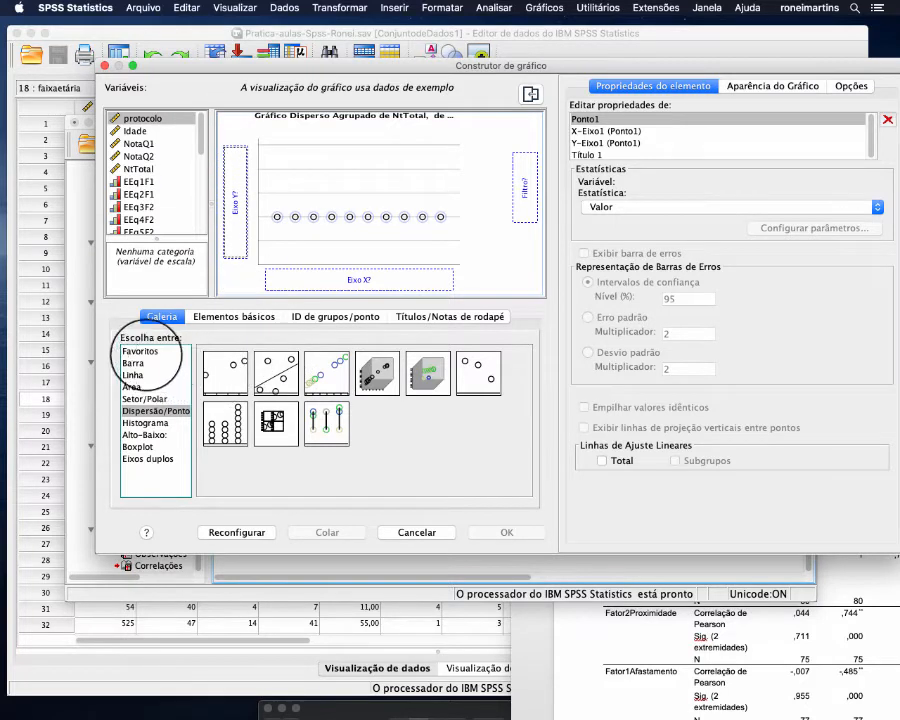
Create a simple scatter plot with fit line, placing NotaQ2 on the Y axis and SMEAN(PontosEscalaAtitudes) on the X axis
{"action": "left_click", "coordinate": [140, 410]}
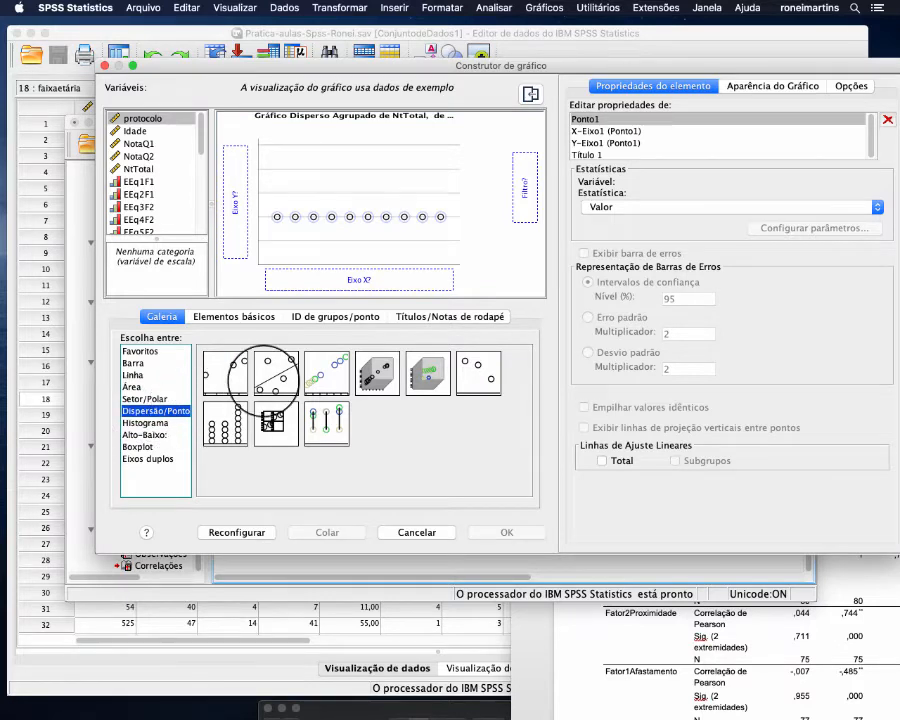
{"action": "left_click_drag", "start_coordinate": [263, 378], "coordinate": [344, 199]}
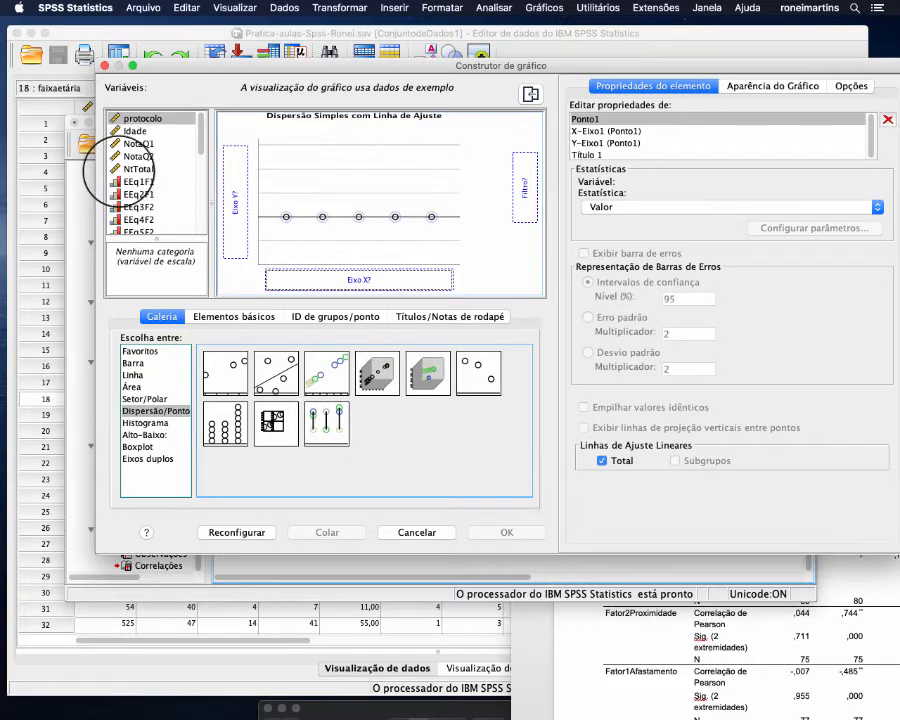
{"action": "left_click_drag", "start_coordinate": [128, 157], "coordinate": [236, 175]}
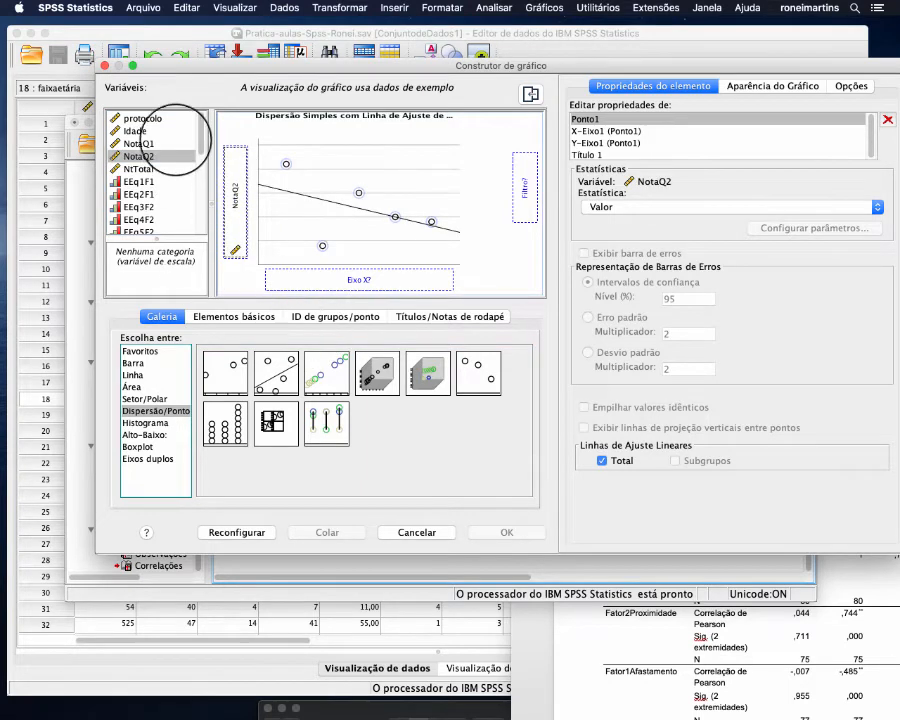
{"action": "left_click_drag", "start_coordinate": [197, 135], "coordinate": [200, 258]}
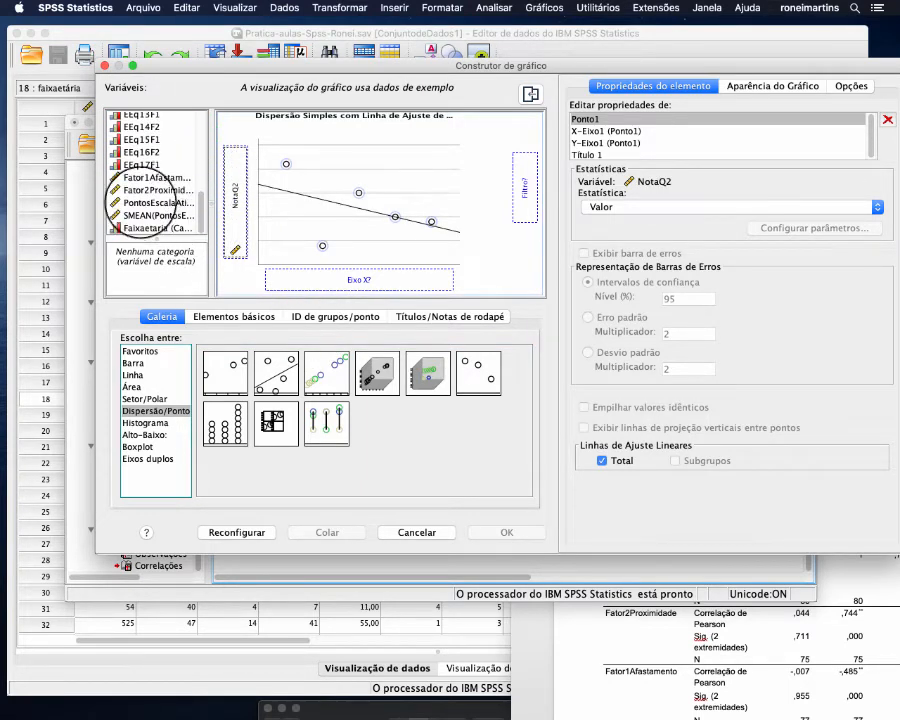
{"action": "left_click_drag", "start_coordinate": [137, 212], "coordinate": [283, 265]}
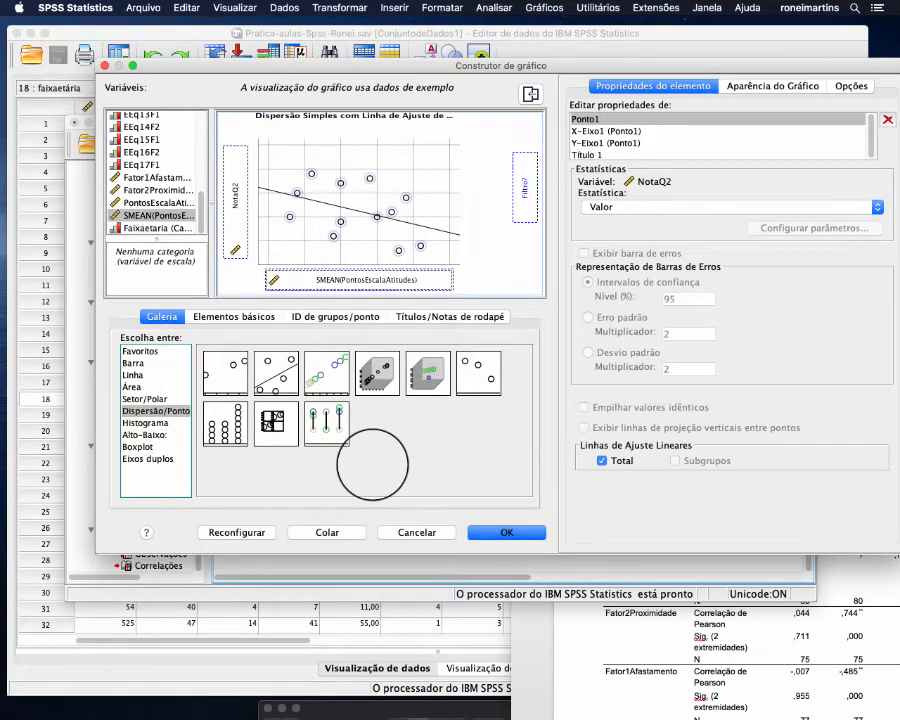
{"action": "left_click", "coordinate": [505, 532]}
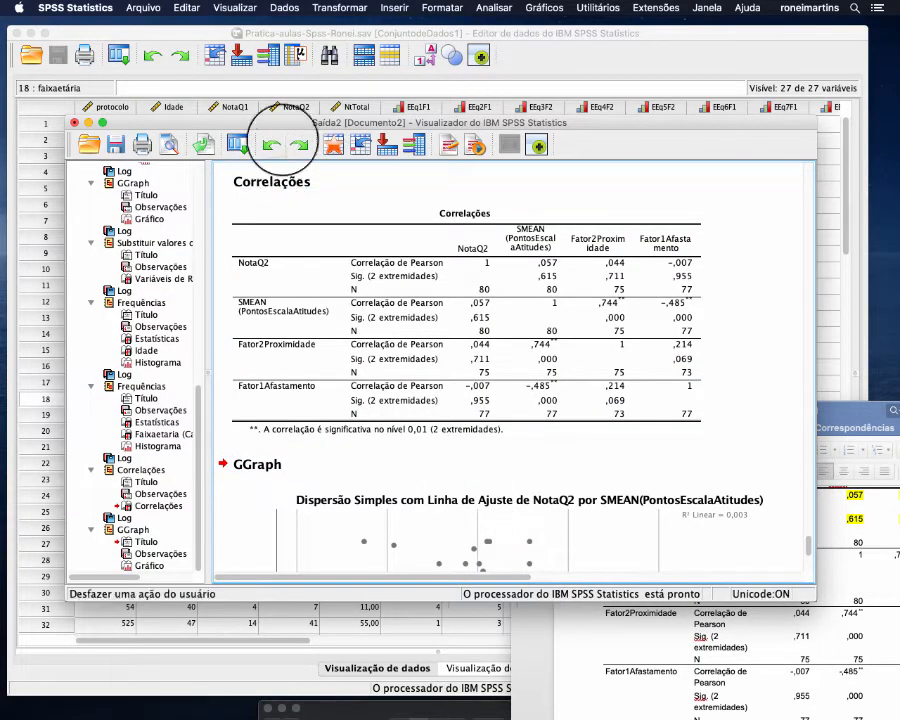
Review the new NotaQ2 by SMEAN(PontosEscalaAtitudes) scatter plot in the output and copy it with Copy As
{"action": "left_click", "coordinate": [285, 122]}
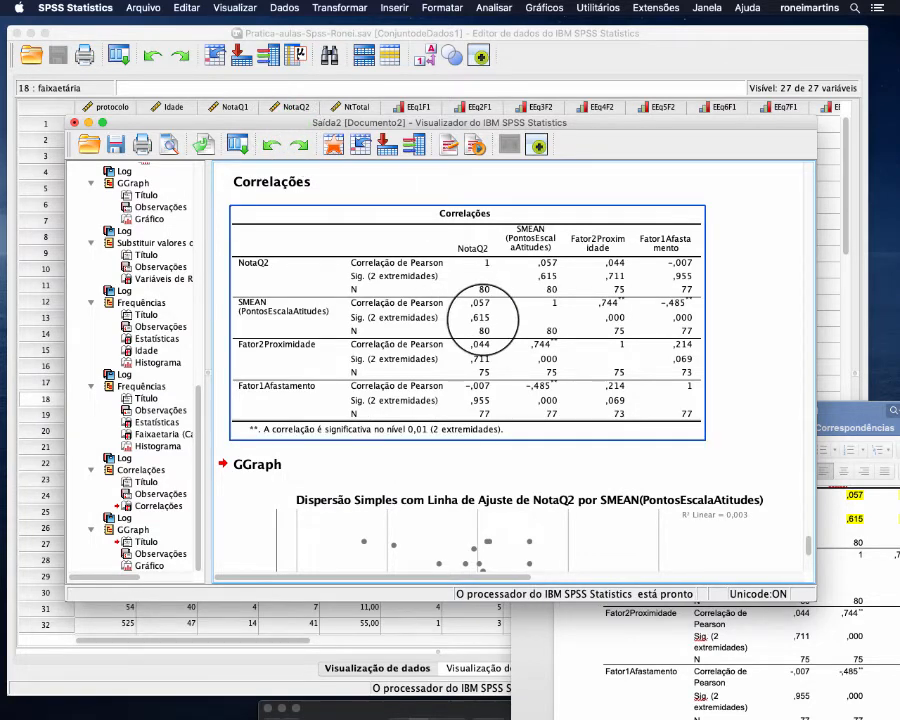
{"action": "left_click_drag", "start_coordinate": [806, 552], "coordinate": [808, 557]}
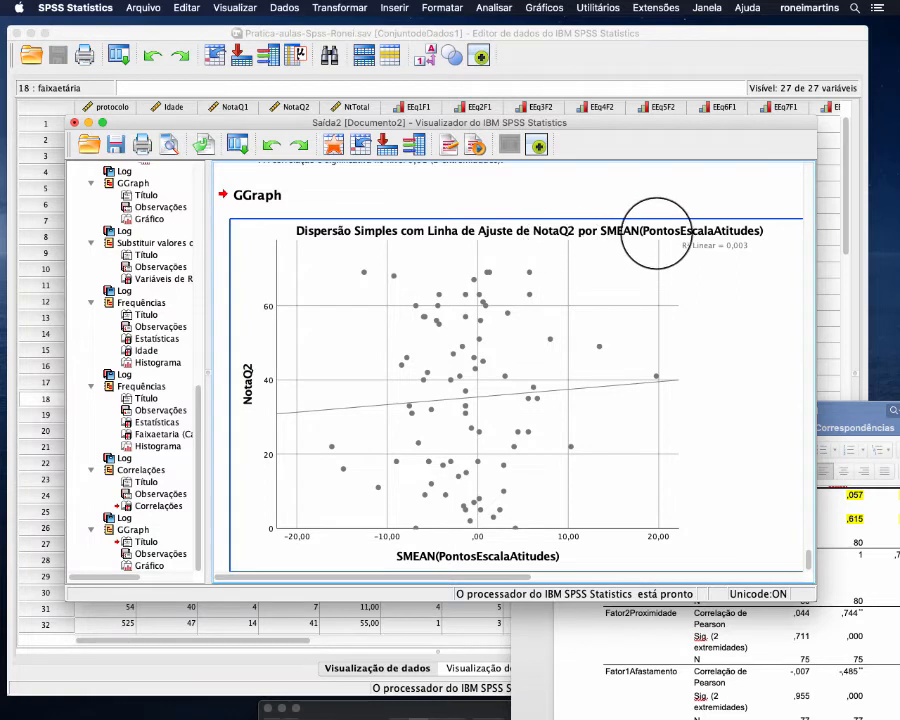
{"action": "left_click", "coordinate": [331, 270]}
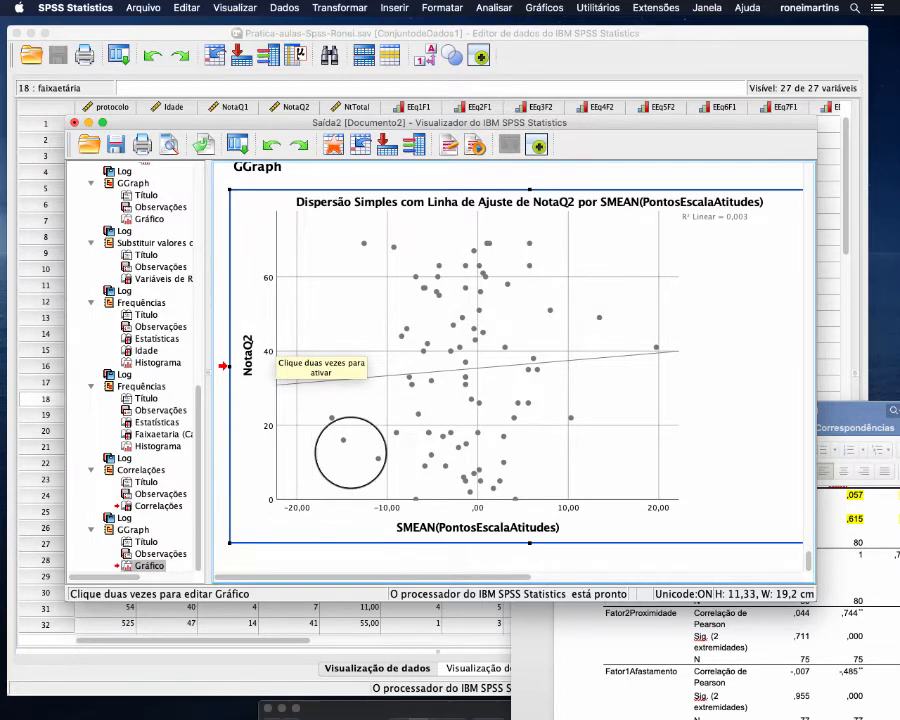
{"action": "left_click", "coordinate": [632, 220]}
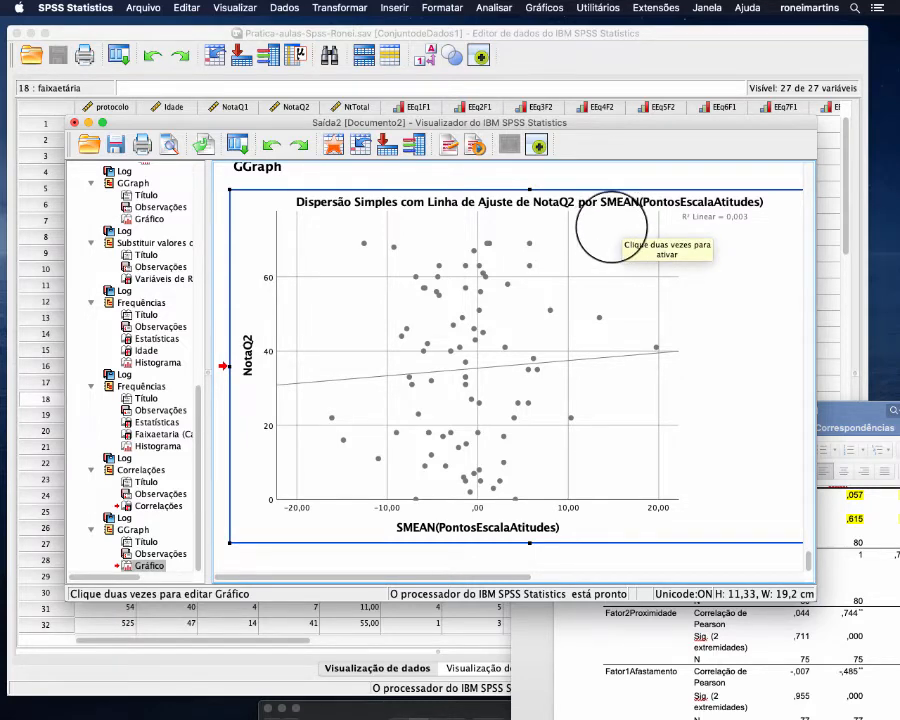
{"action": "left_click_drag", "start_coordinate": [630, 122], "coordinate": [566, 55]}
{"action": "left_click", "coordinate": [568, 196]}
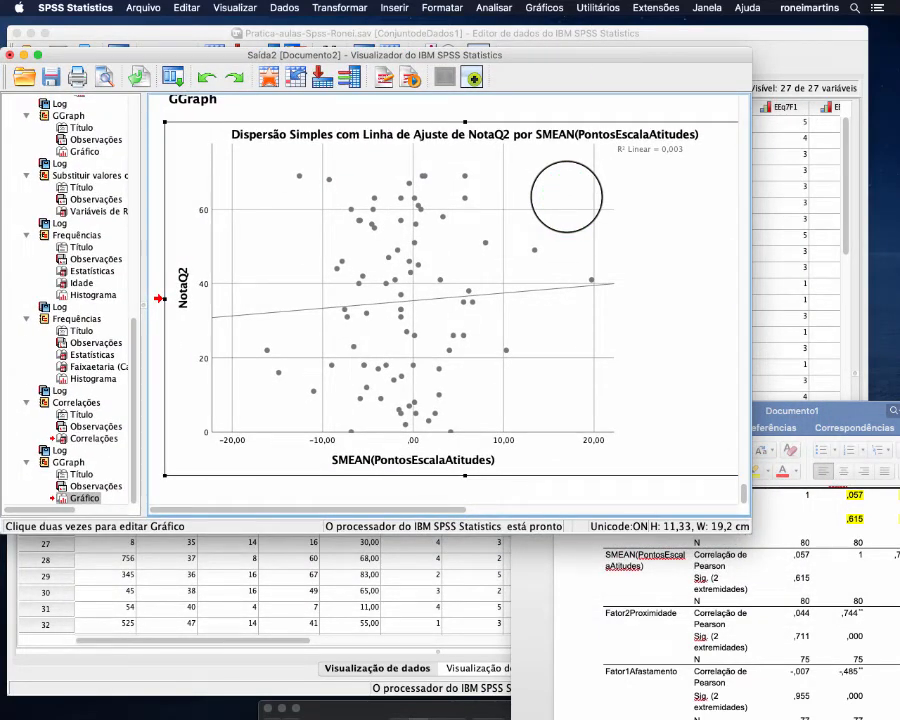
{"action": "right_click", "coordinate": [566, 196]}
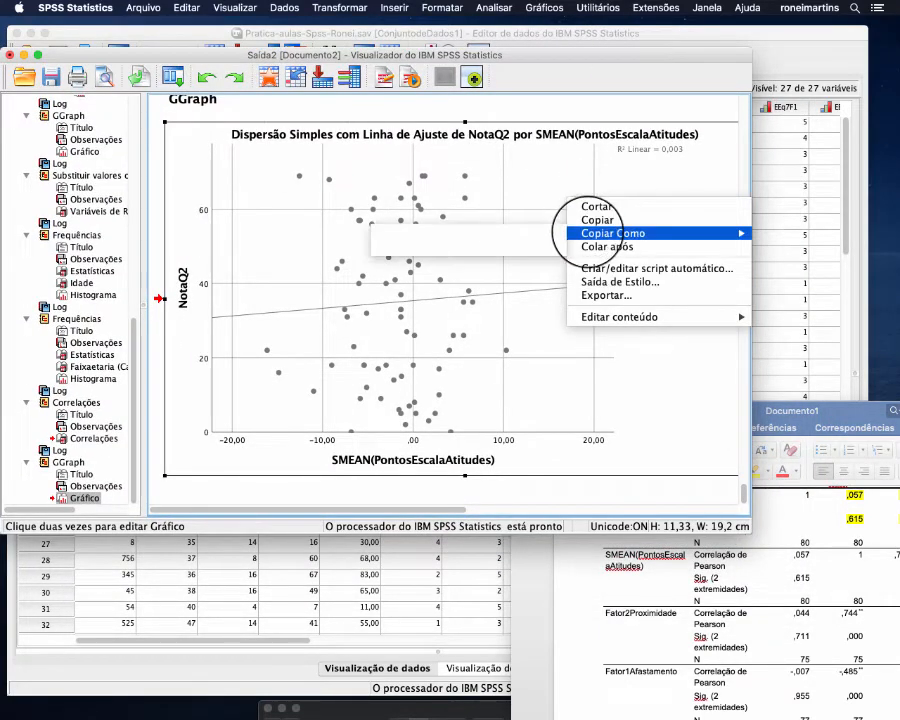
{"action": "mouse_move", "coordinate": [625, 233]}
{"action": "left_click", "coordinate": [516, 230]}
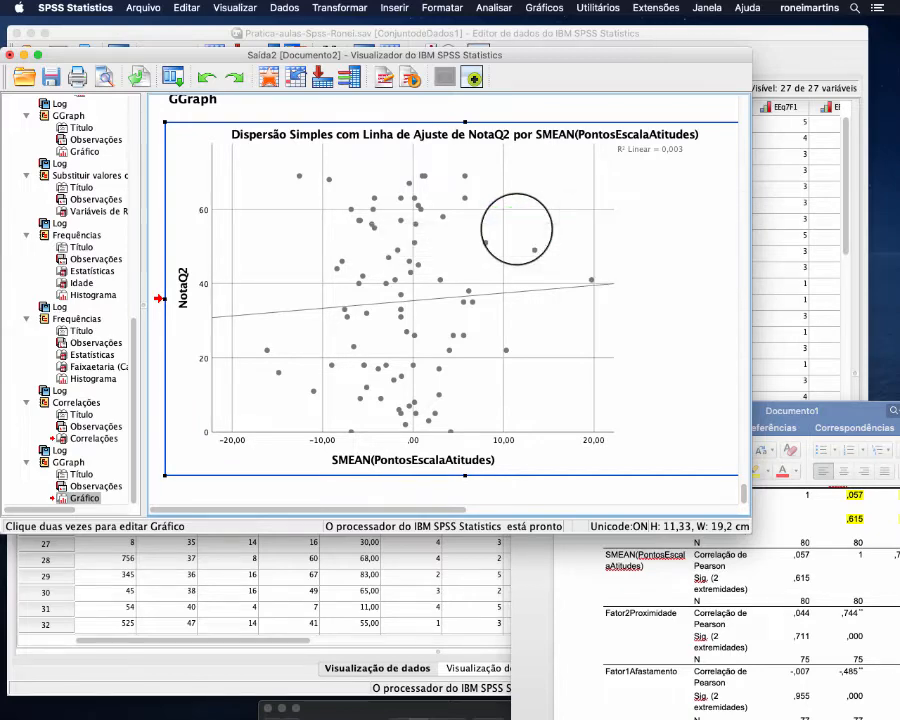
Paste the scatter plot below the correlation table in the Word document, and return to the SPSS data editor
{"action": "left_click_drag", "start_coordinate": [812, 411], "coordinate": [488, 158]}
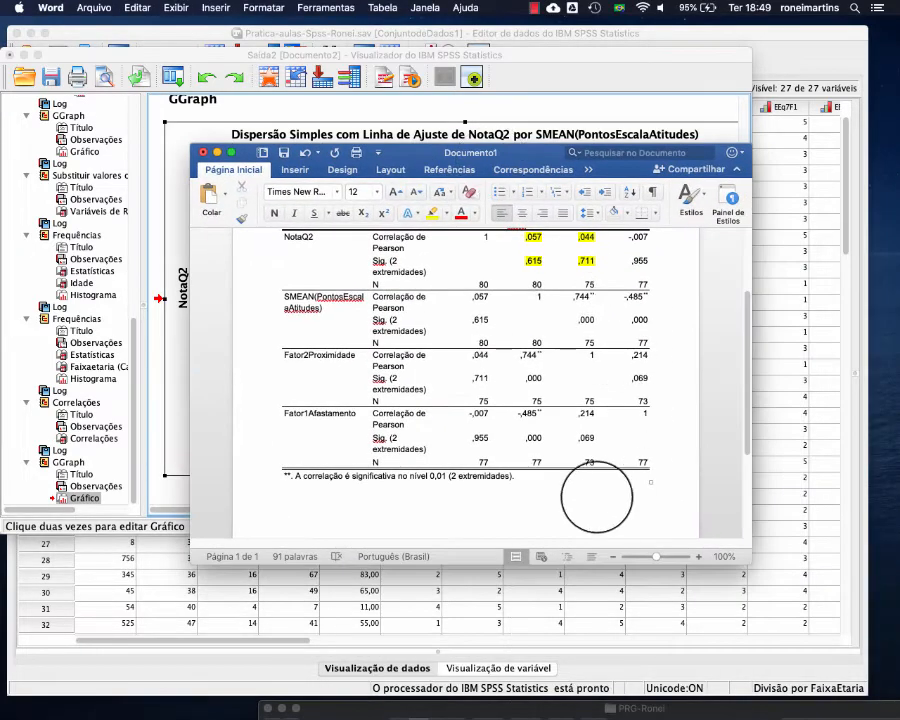
{"action": "right_click", "coordinate": [285, 505]}
{"action": "left_click", "coordinate": [323, 525]}
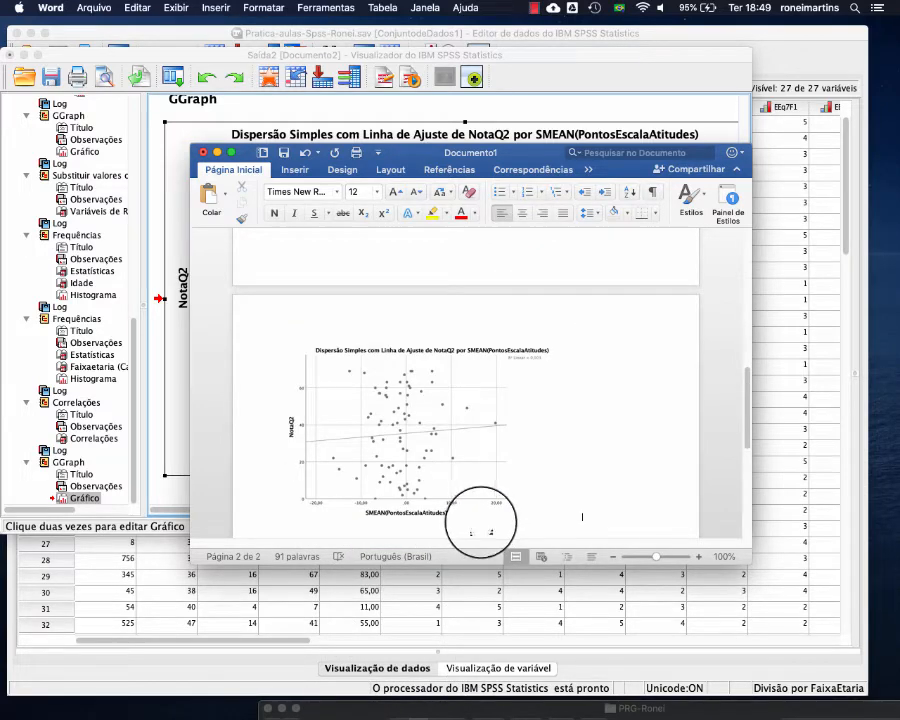
{"action": "left_click_drag", "start_coordinate": [428, 160], "coordinate": [600, 667]}
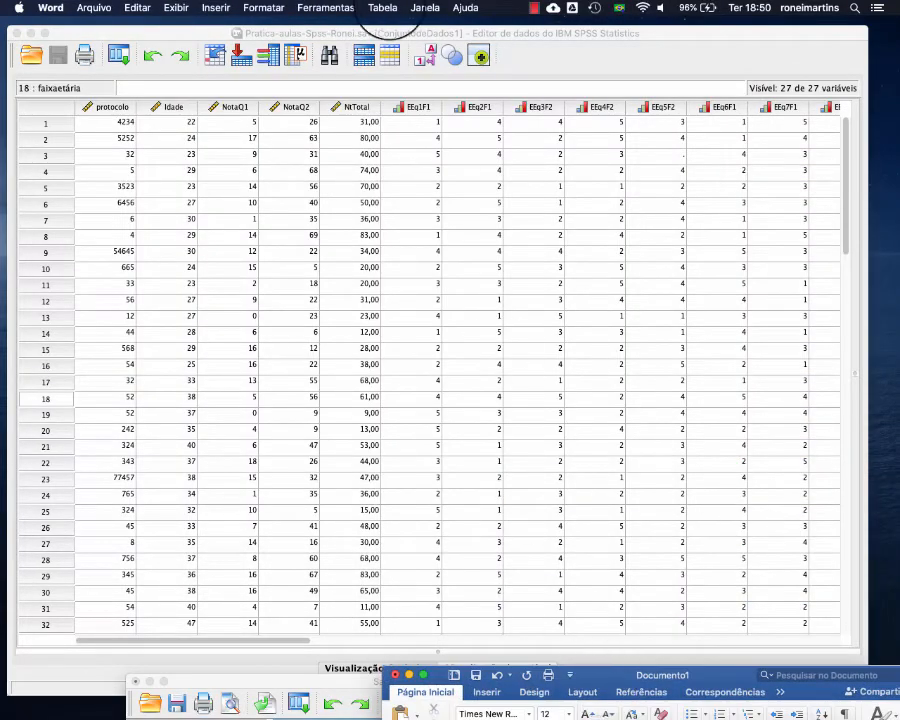
{"action": "left_click", "coordinate": [322, 30]}
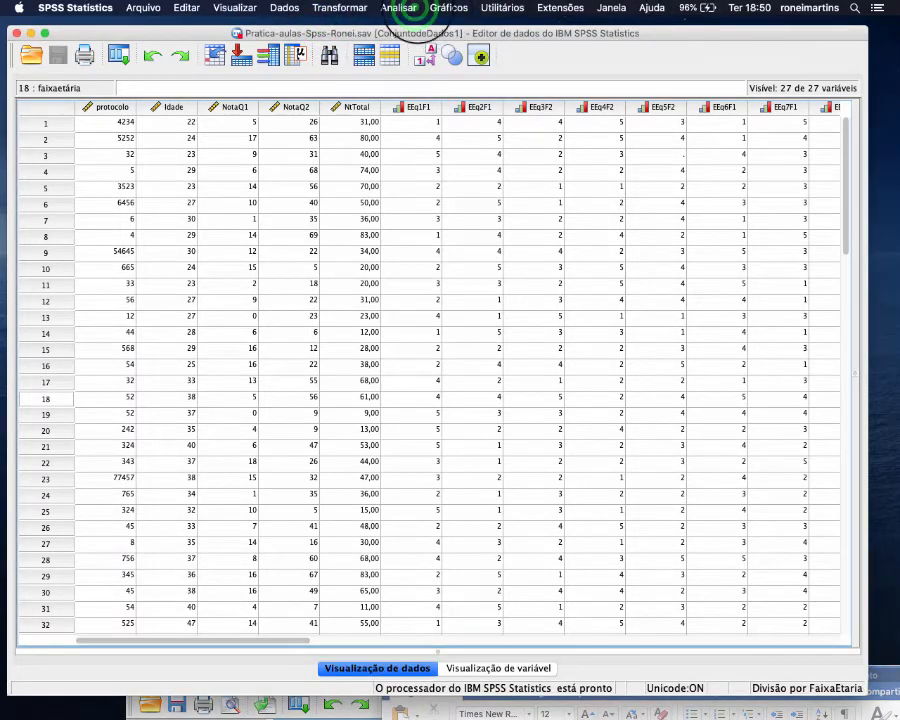
{"action": "left_click", "coordinate": [414, 10]}
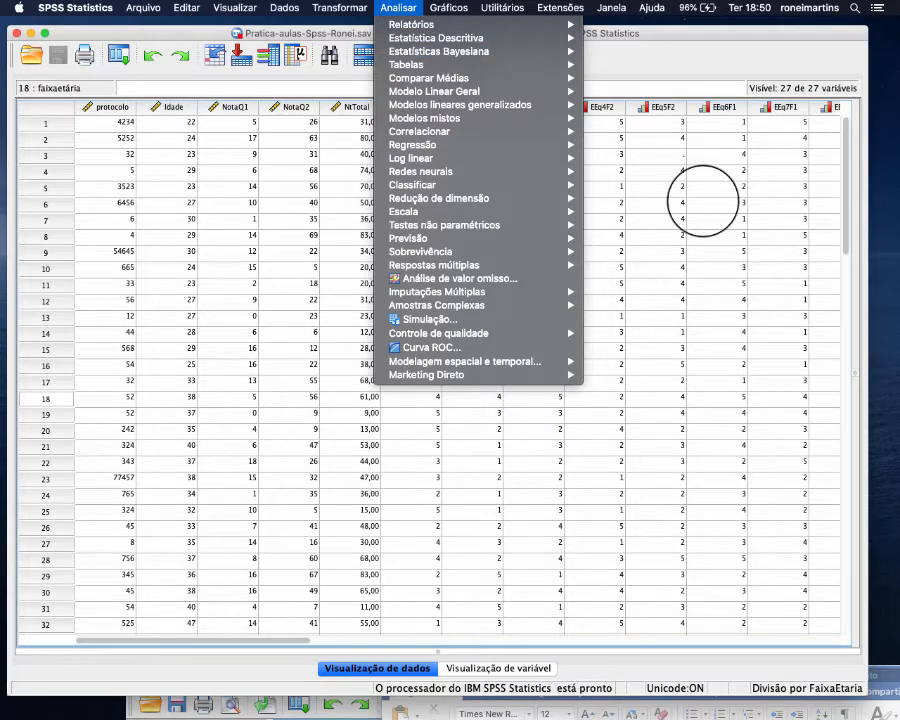
{"action": "left_click", "coordinate": [265, 644]}
{"action": "mouse_move", "coordinate": [265, 644]}
{"action": "left_mouse_down"}
{"action": "mouse_move", "coordinate": [261, 638]}
{"action": "mouse_move", "coordinate": [767, 637]}
{"action": "mouse_move", "coordinate": [689, 628]}
{"action": "mouse_move", "coordinate": [277, 637]}
{"action": "left_mouse_up"}
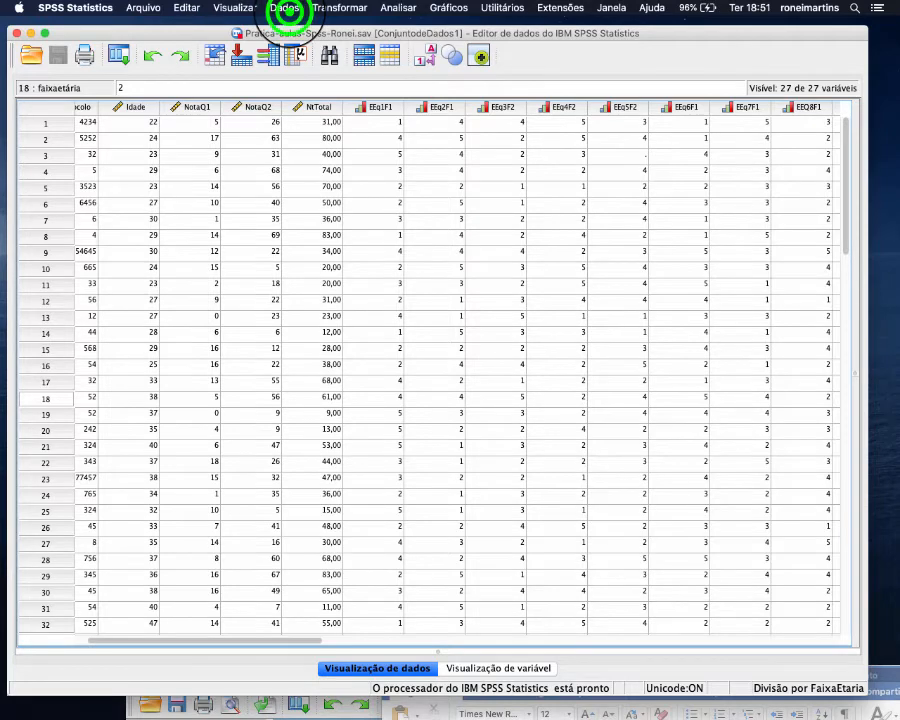
Split the file to compare groups based on Faixaetaria (Categorizado), sorting the file by the grouping variable
{"action": "left_click", "coordinate": [285, 10]}
{"action": "left_click", "coordinate": [285, 12]}
{"action": "left_click", "coordinate": [285, 10]}
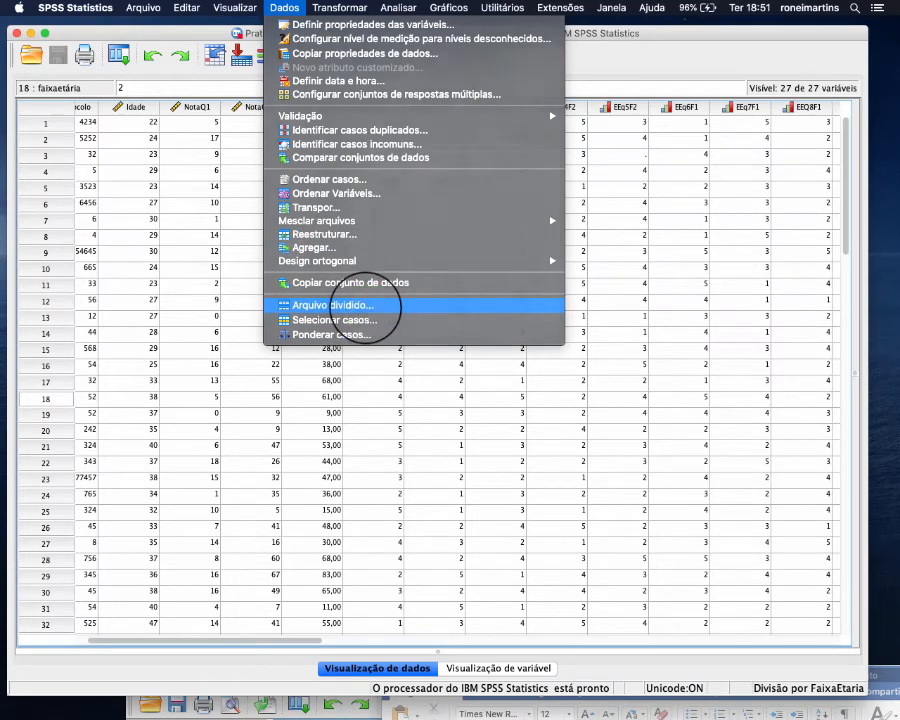
{"action": "left_click", "coordinate": [360, 306]}
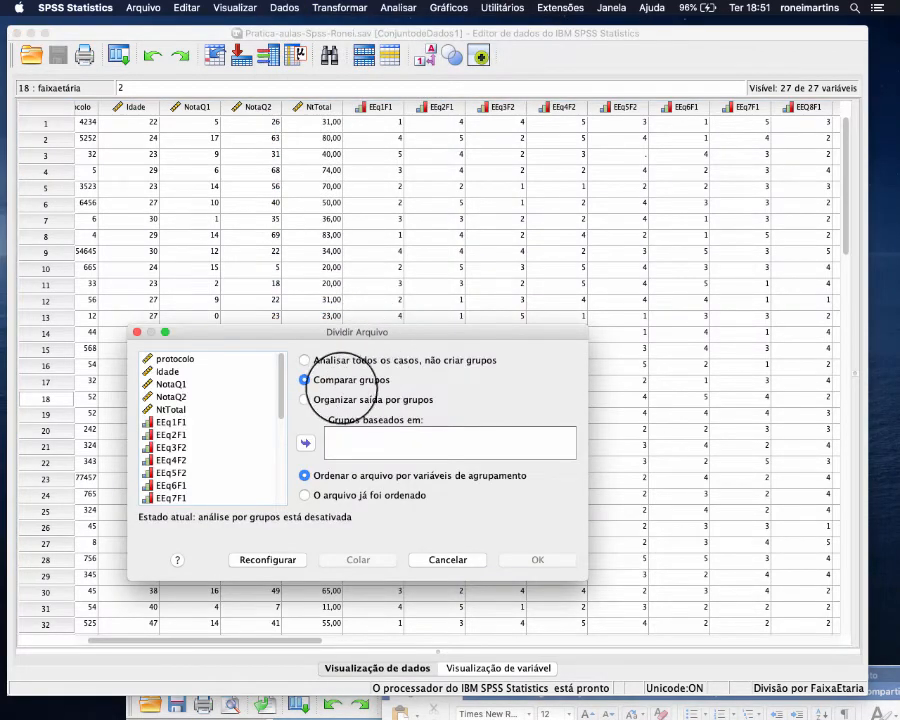
{"action": "left_click", "coordinate": [311, 358]}
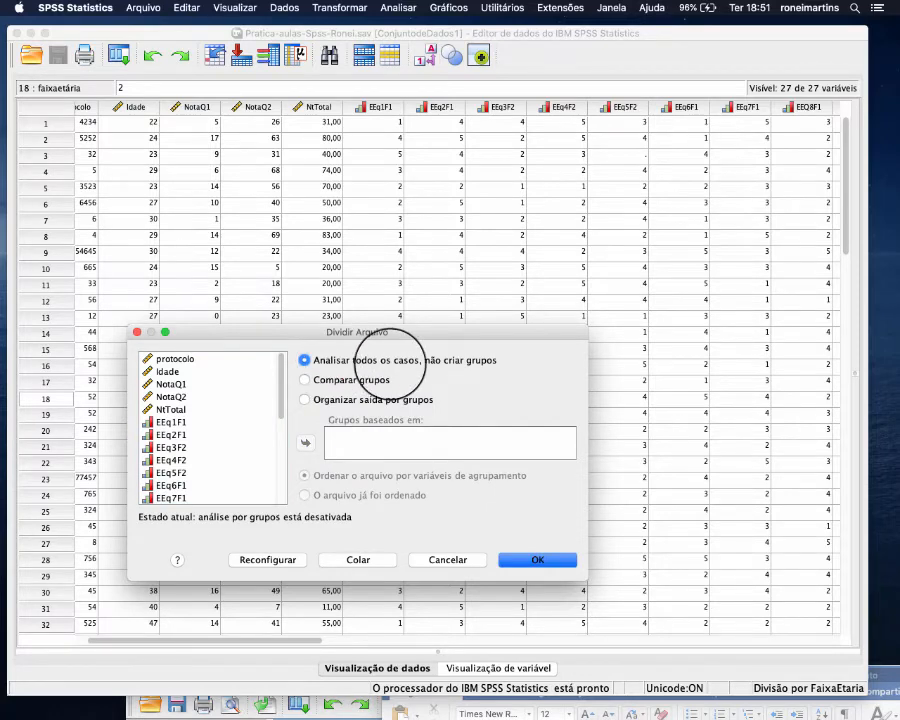
{"action": "left_click", "coordinate": [340, 378]}
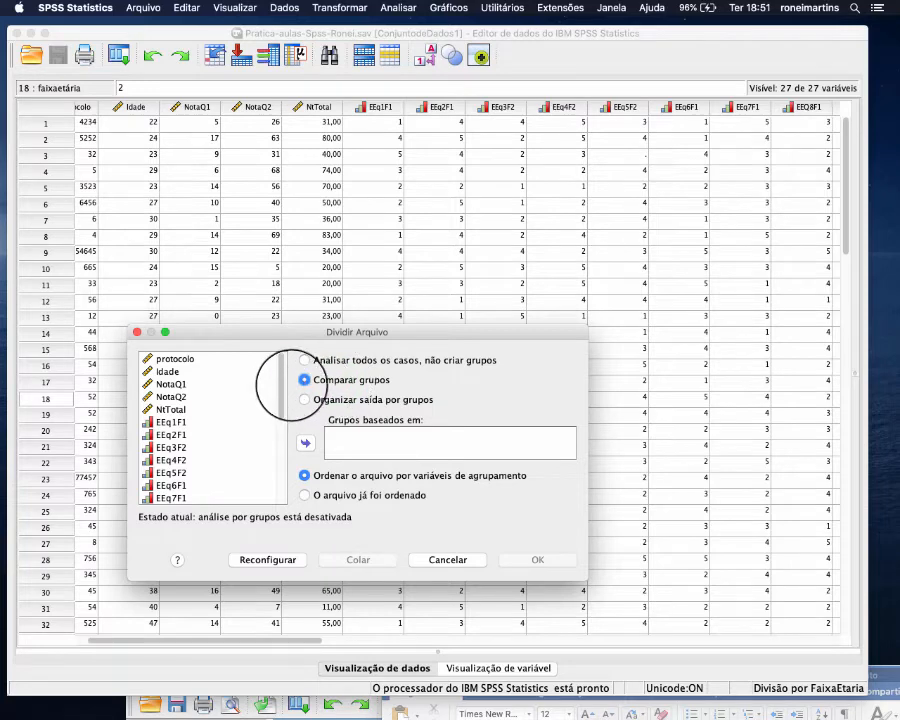
{"action": "left_click_drag", "start_coordinate": [271, 370], "coordinate": [277, 386]}
{"action": "scroll", "coordinate": [272, 440], "scroll_direction": "down", "scroll_amount": 5}
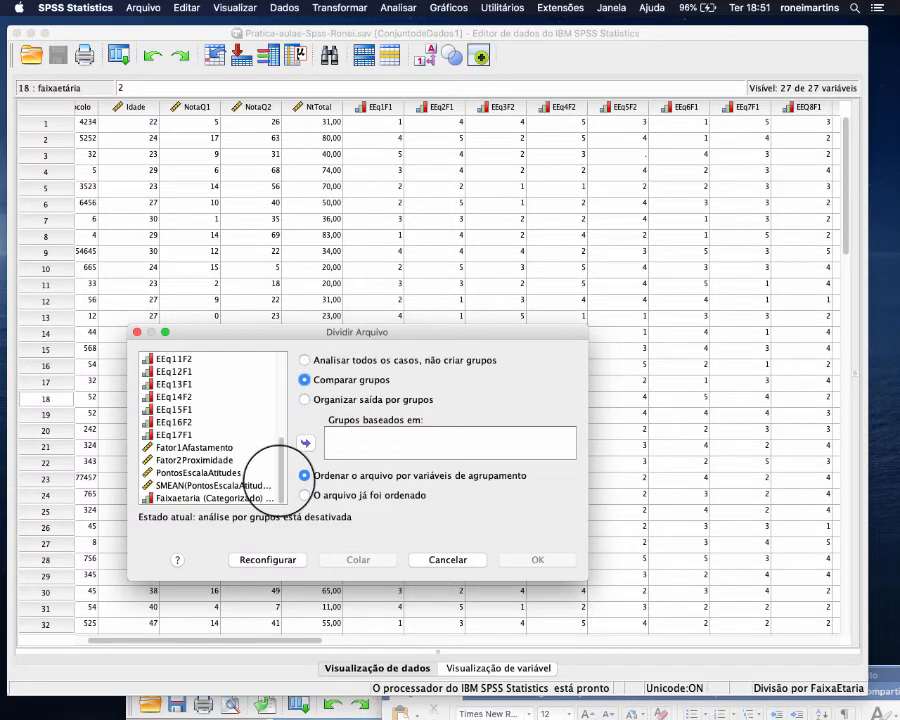
{"action": "left_click", "coordinate": [231, 496]}
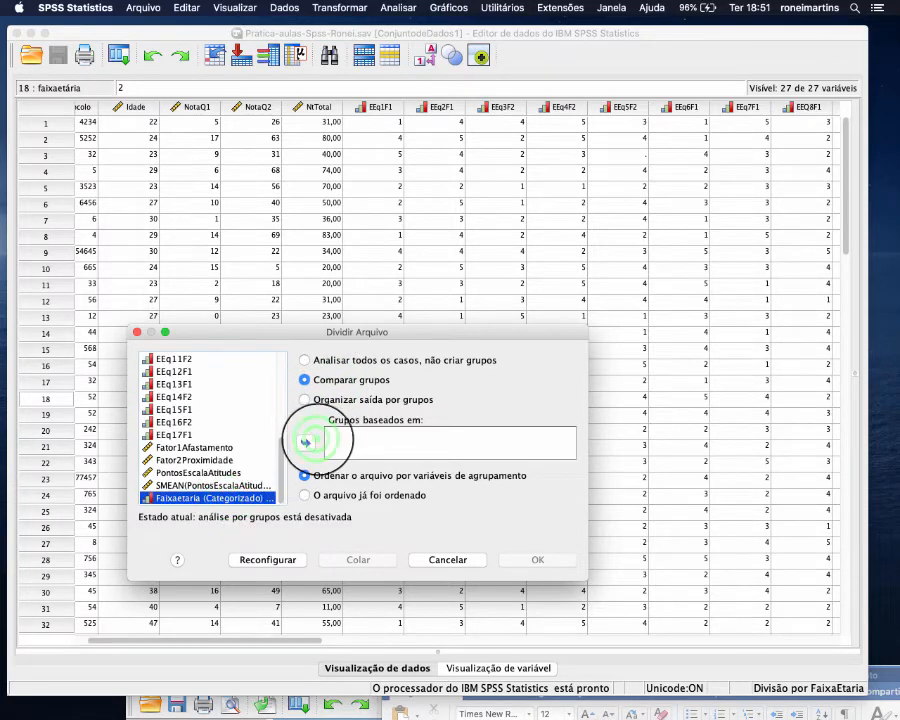
{"action": "left_click", "coordinate": [306, 442]}
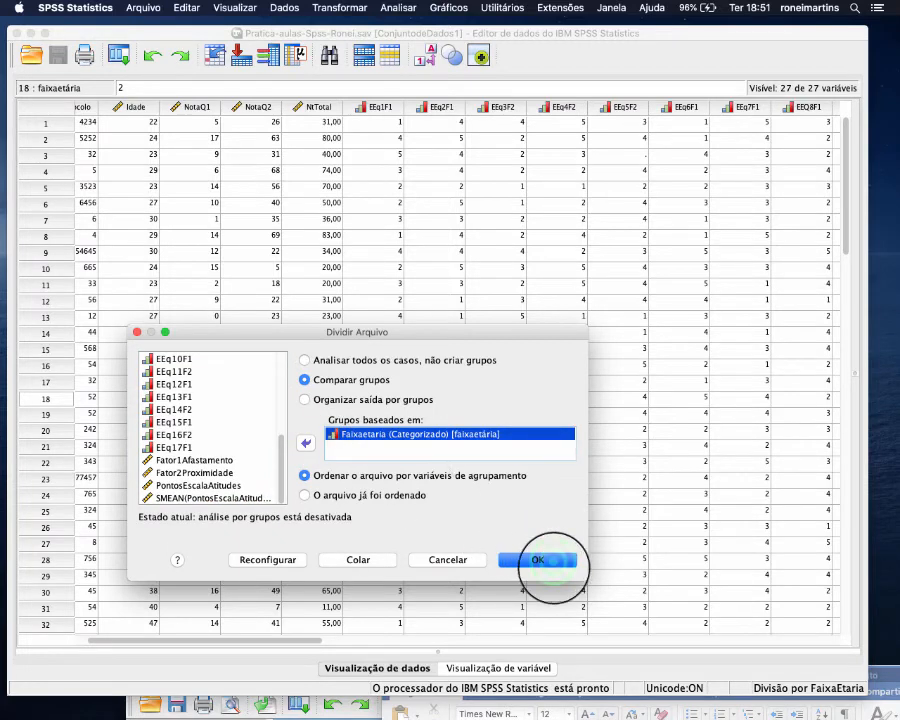
{"action": "left_click", "coordinate": [542, 558]}
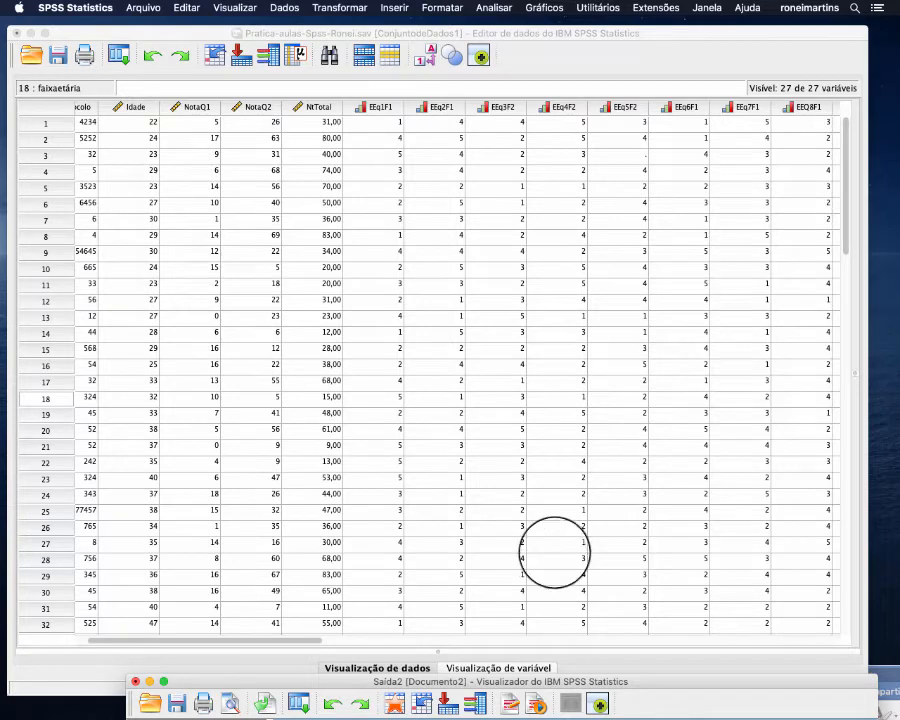
Set up the Descriptives analysis by placing NotaQ2 after NotaQ1 and removing PontosEscalaAtitudes from the selected variables
{"action": "left_click", "coordinate": [497, 9]}
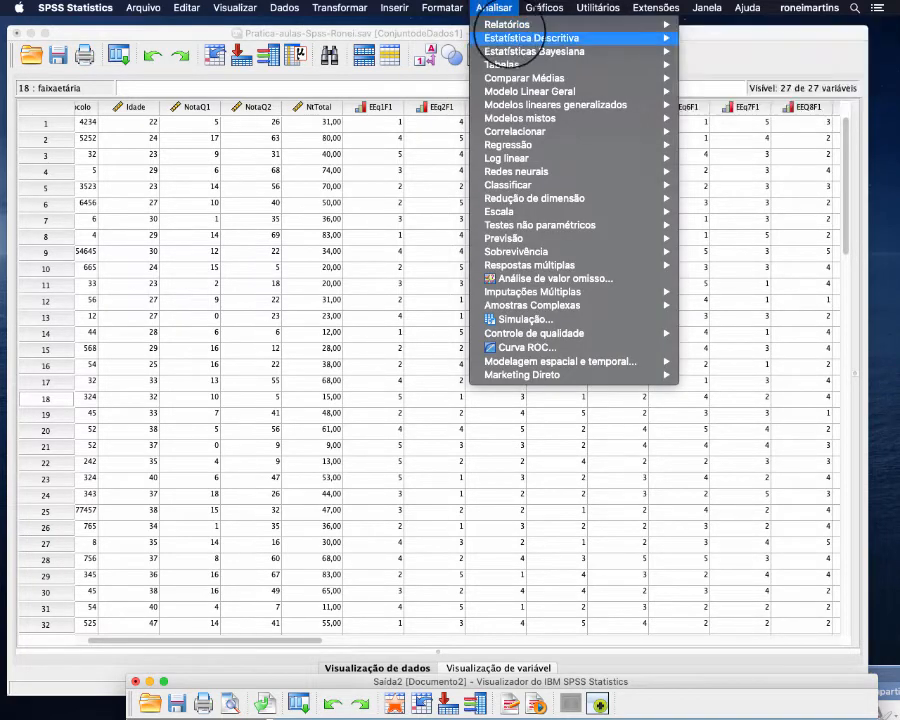
{"action": "mouse_move", "coordinate": [508, 38]}
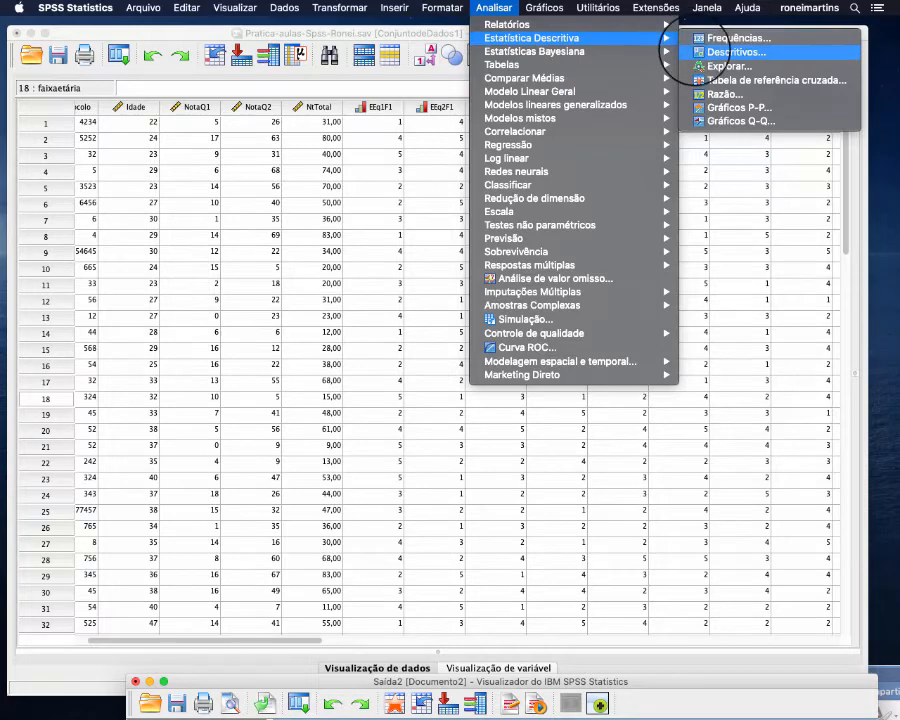
{"action": "left_click", "coordinate": [705, 52]}
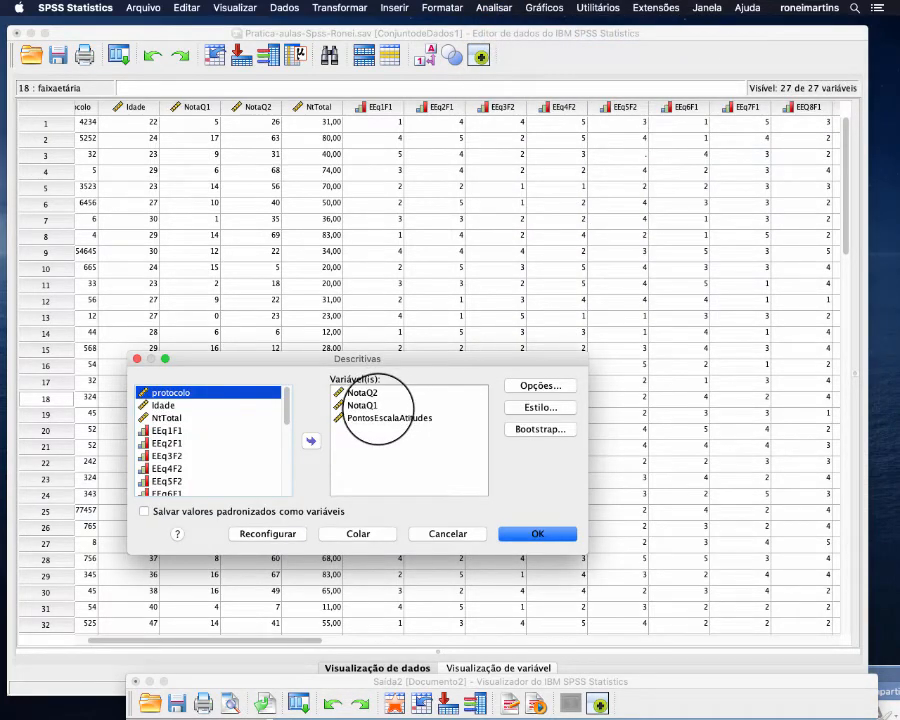
{"action": "left_click", "coordinate": [366, 406]}
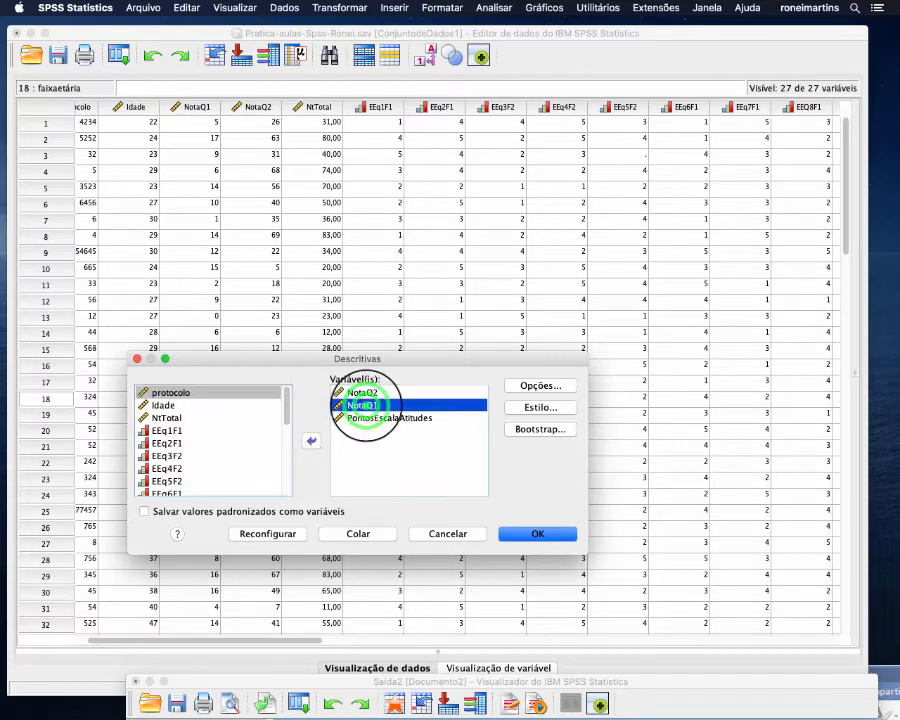
{"action": "left_click", "coordinate": [364, 394]}
{"action": "left_click", "coordinate": [314, 442]}
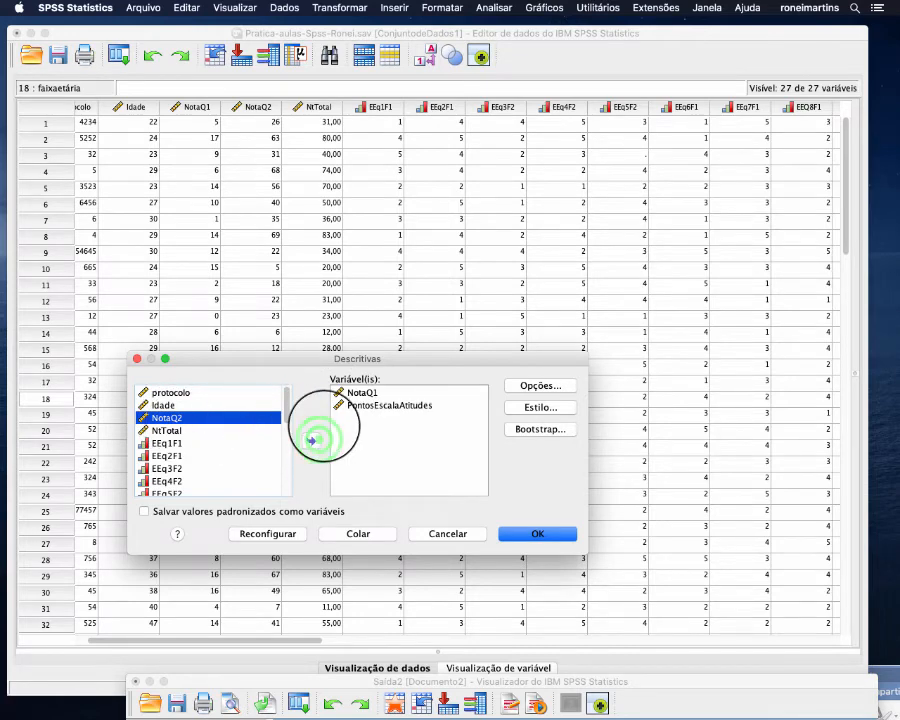
{"action": "left_click", "coordinate": [311, 440]}
{"action": "left_click", "coordinate": [350, 405]}
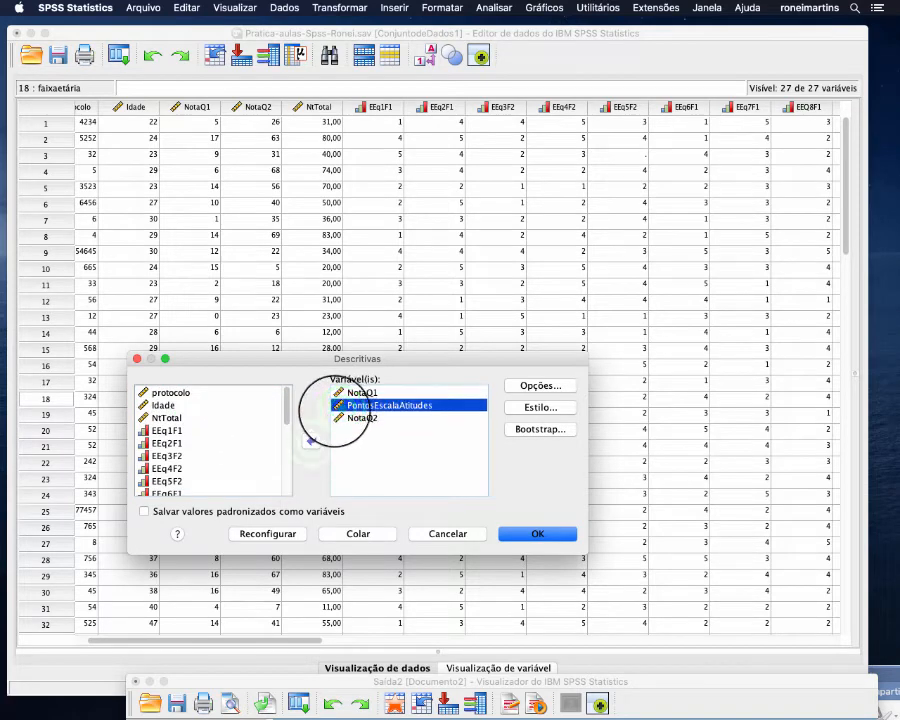
{"action": "left_click", "coordinate": [311, 440]}
Add NtTotal and SMEAN(PontosEscalaAtitudes) to the selected variables and run the descriptives with mean, Erro desvio, minimum and maximum
{"action": "left_click_drag", "start_coordinate": [287, 458], "coordinate": [300, 388]}
{"action": "left_click", "coordinate": [168, 417]}
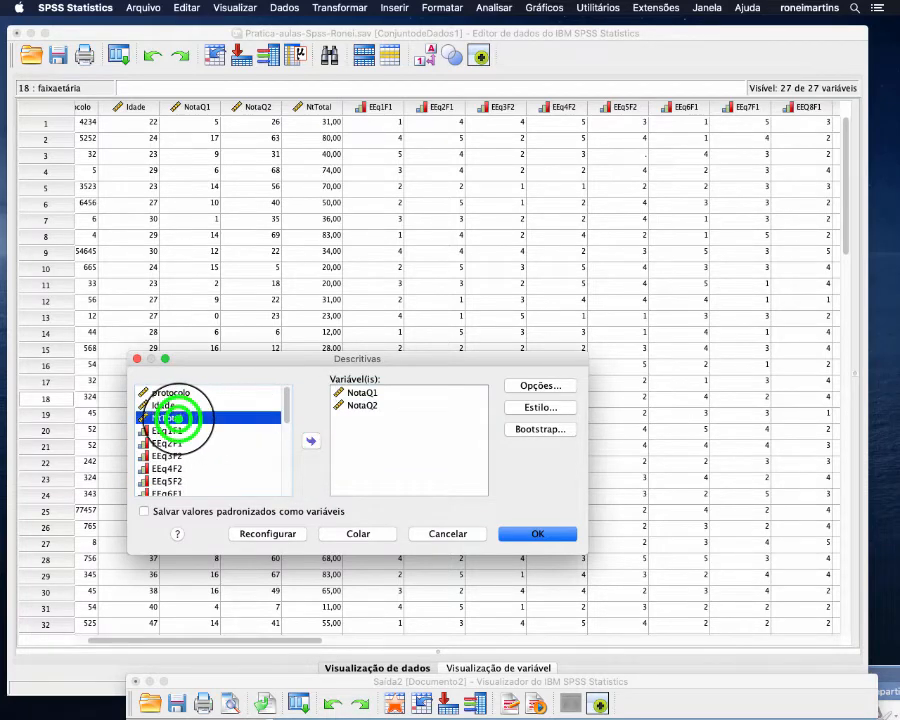
{"action": "left_click", "coordinate": [311, 439]}
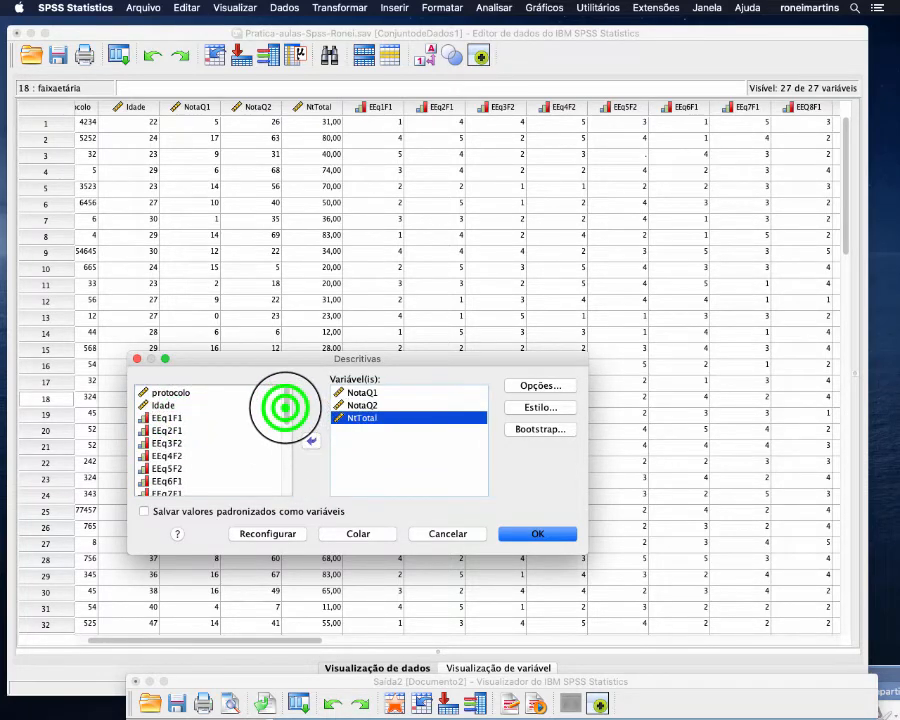
{"action": "left_click_drag", "start_coordinate": [287, 398], "coordinate": [290, 478]}
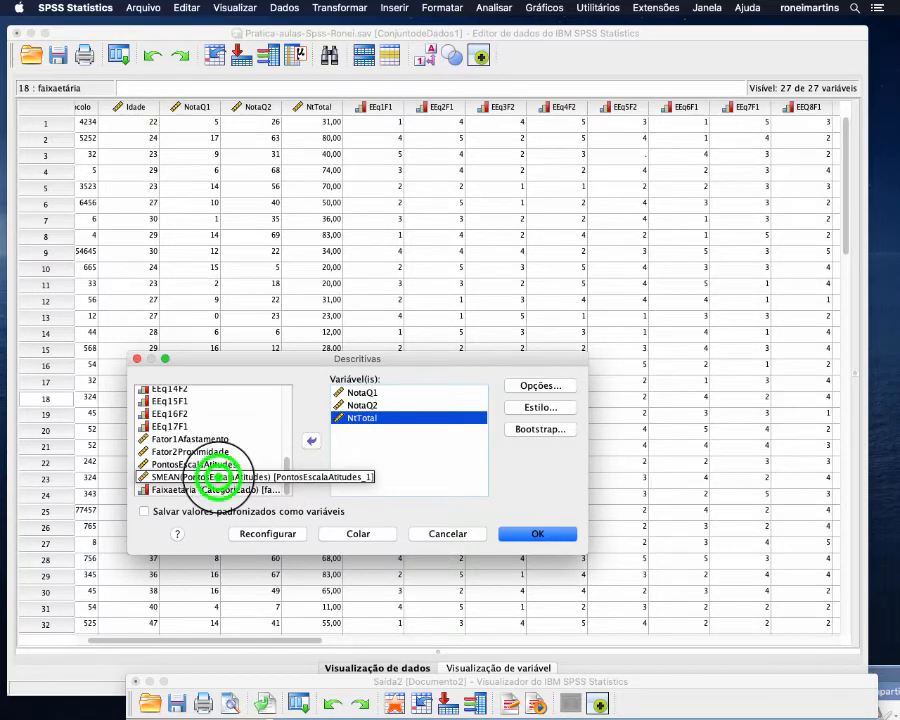
{"action": "left_click", "coordinate": [218, 477]}
{"action": "left_click", "coordinate": [311, 440]}
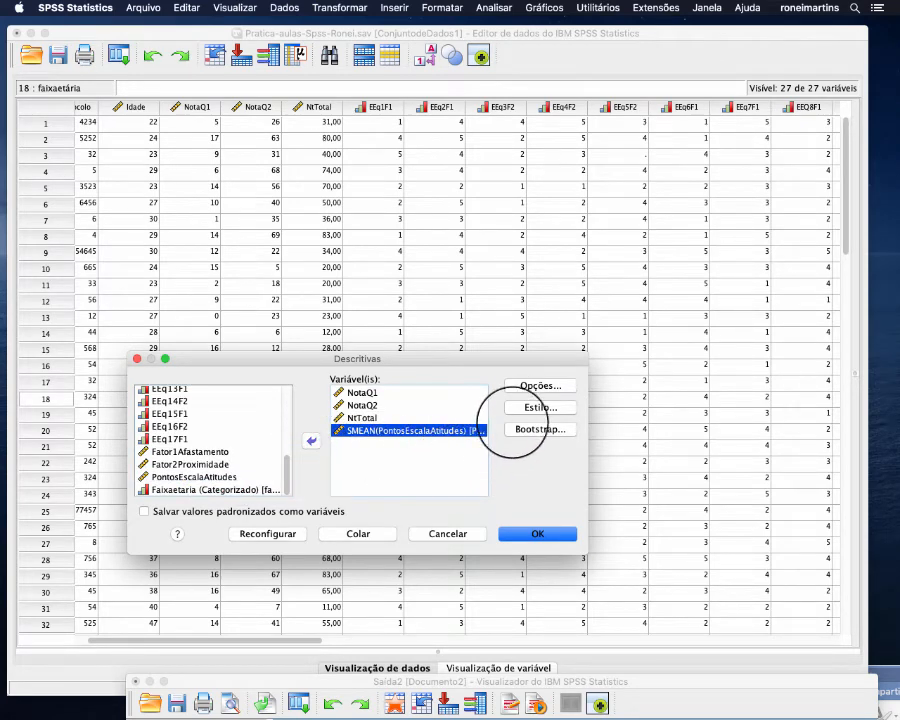
{"action": "left_click", "coordinate": [522, 387]}
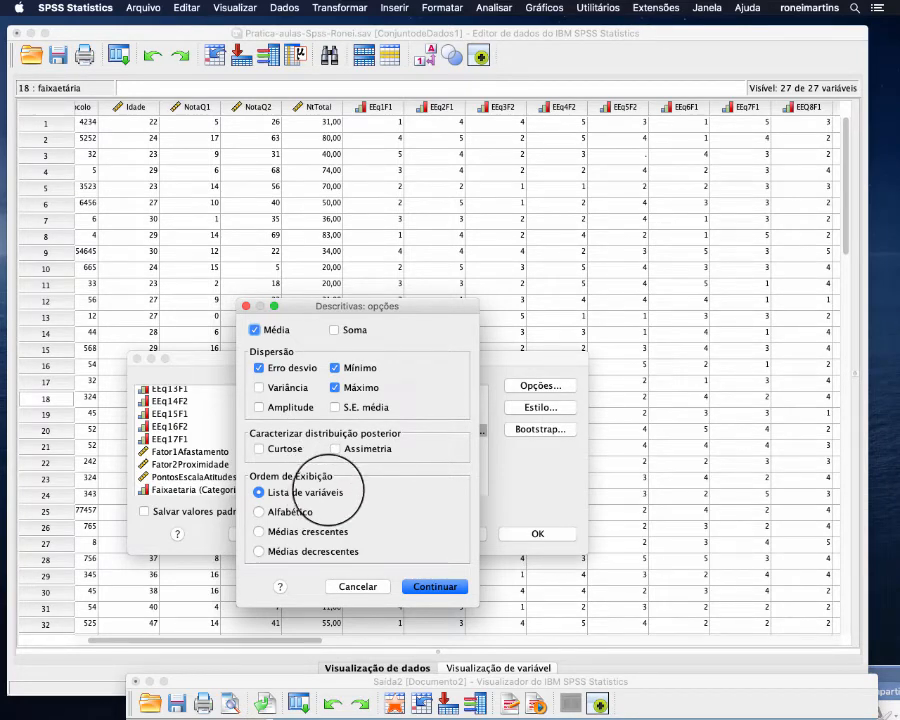
{"action": "left_click", "coordinate": [423, 584]}
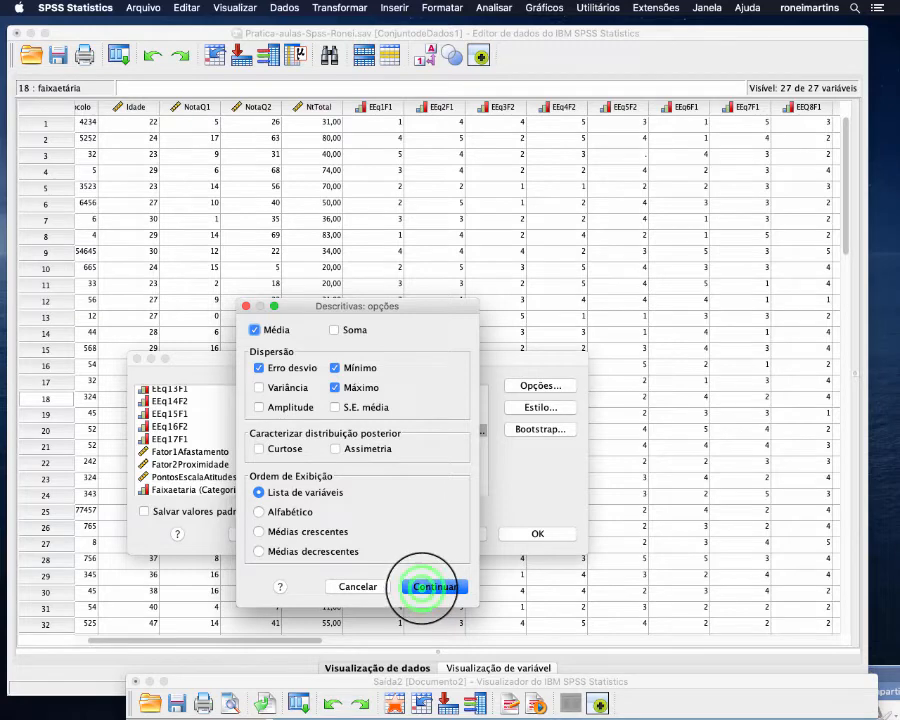
{"action": "left_click", "coordinate": [520, 534]}
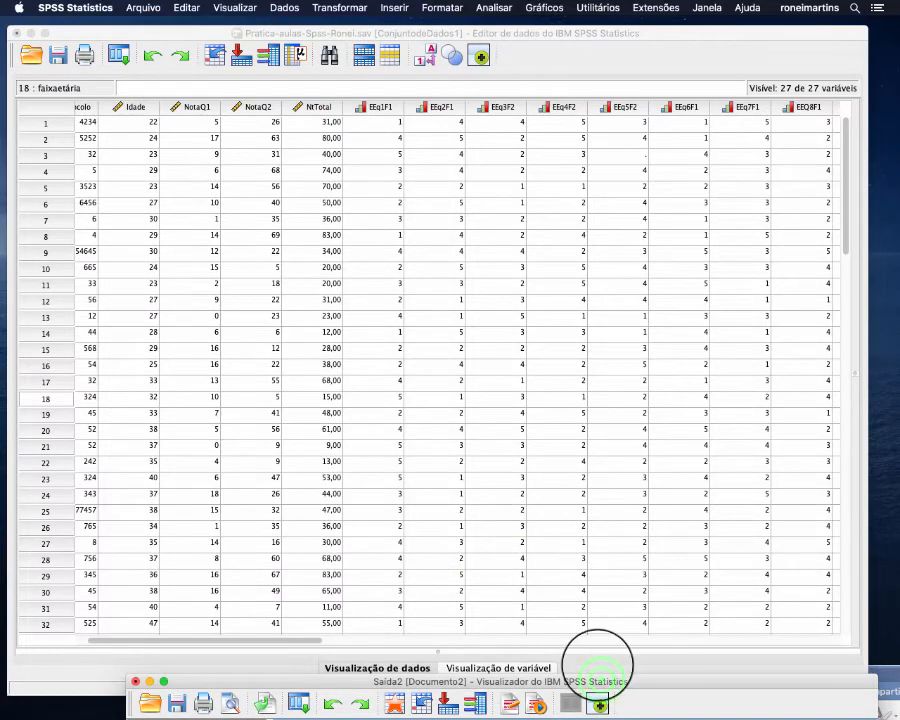
Bring up the output viewer and examine the descriptive statistics table for each Faixaetaria (Categorizado) group
{"action": "left_click", "coordinate": [600, 699]}
{"action": "left_click_drag", "start_coordinate": [600, 684], "coordinate": [562, 127]}
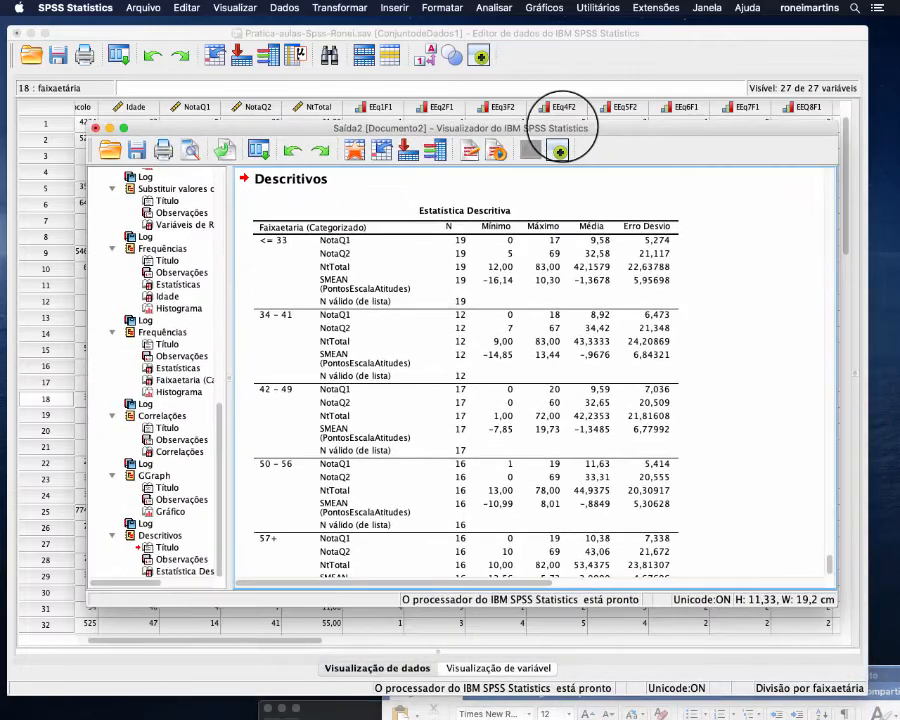
{"action": "left_click", "coordinate": [484, 213]}
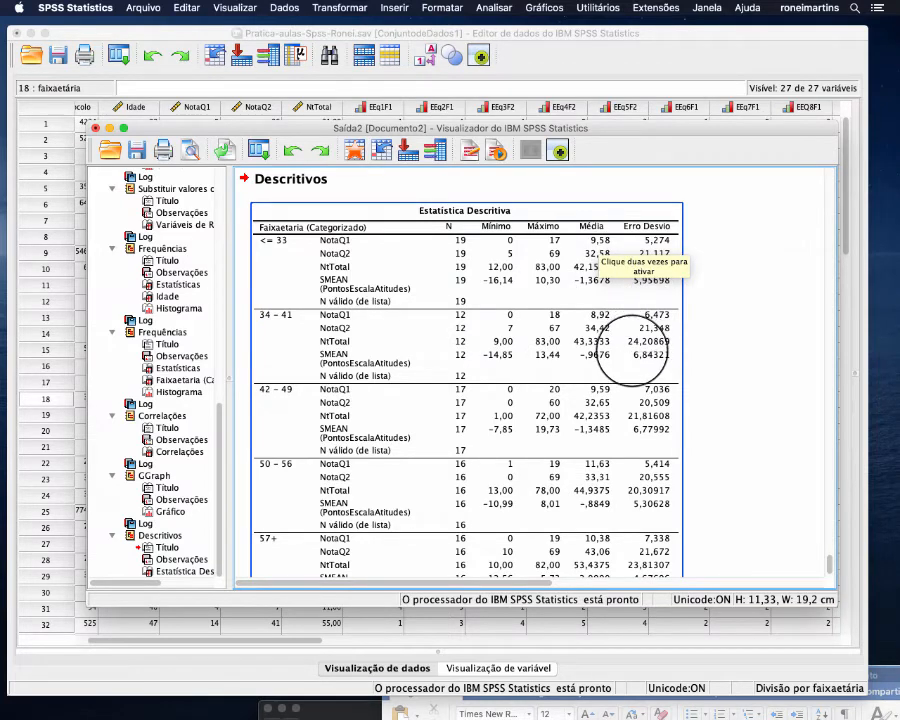
{"action": "scroll", "coordinate": [500, 492], "scroll_direction": "down", "scroll_amount": 2}
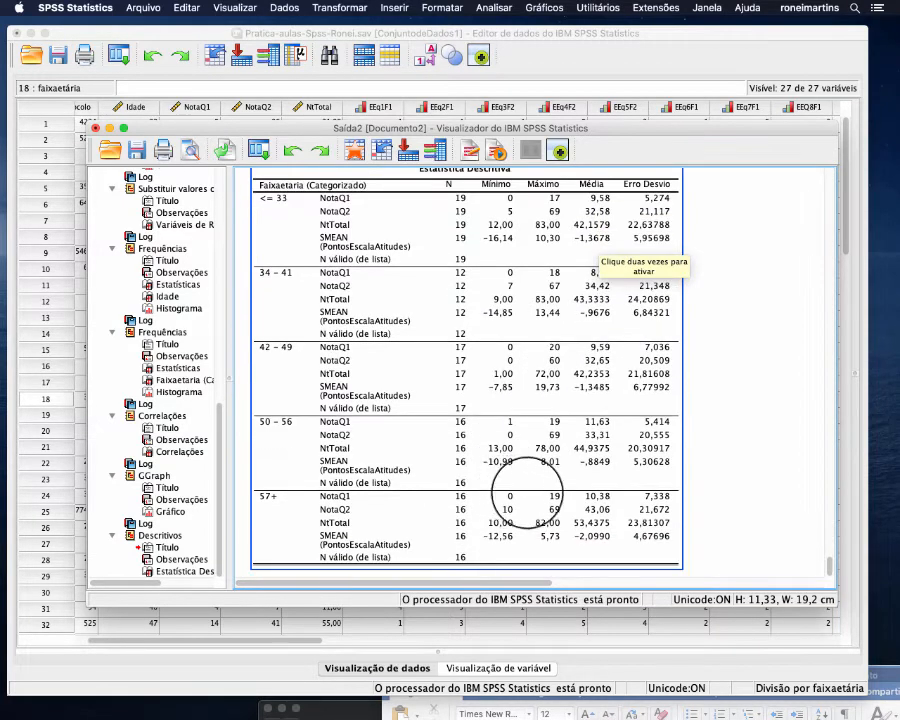
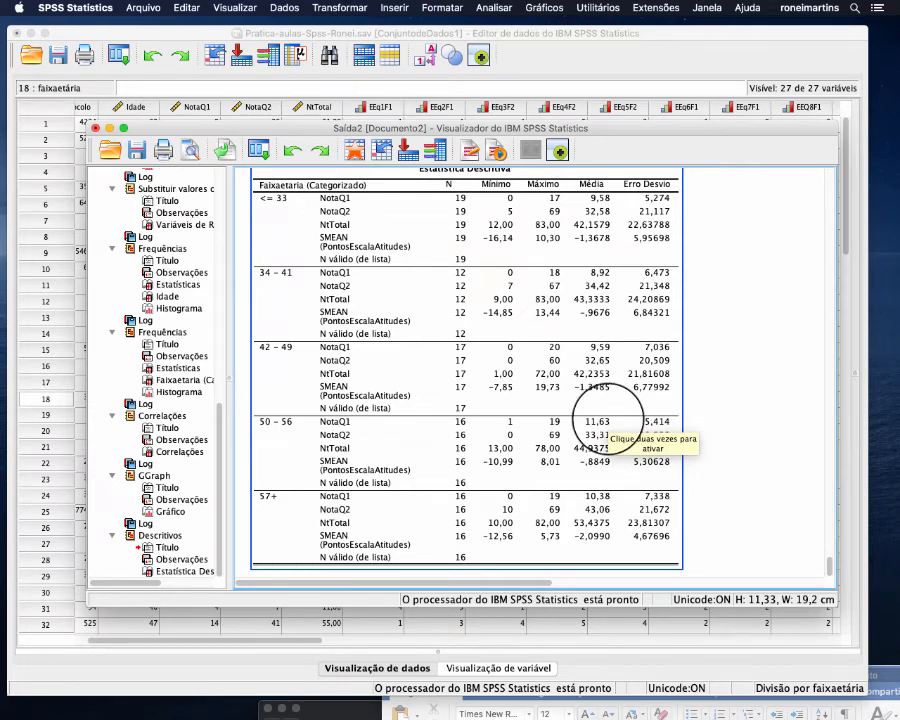
{"action": "left_click", "coordinate": [792, 530]}
{"action": "mouse_move", "coordinate": [828, 562]}
{"action": "left_mouse_down"}
{"action": "mouse_move", "coordinate": [829, 550]}
{"action": "mouse_move", "coordinate": [829, 564]}
{"action": "left_mouse_up"}
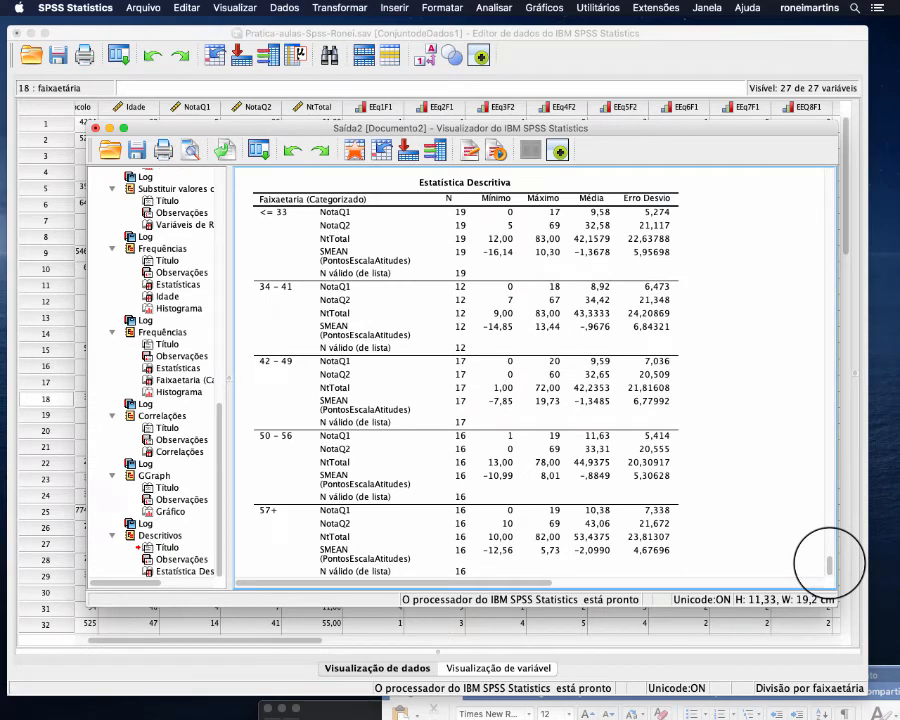
{"action": "left_click", "coordinate": [368, 261]}
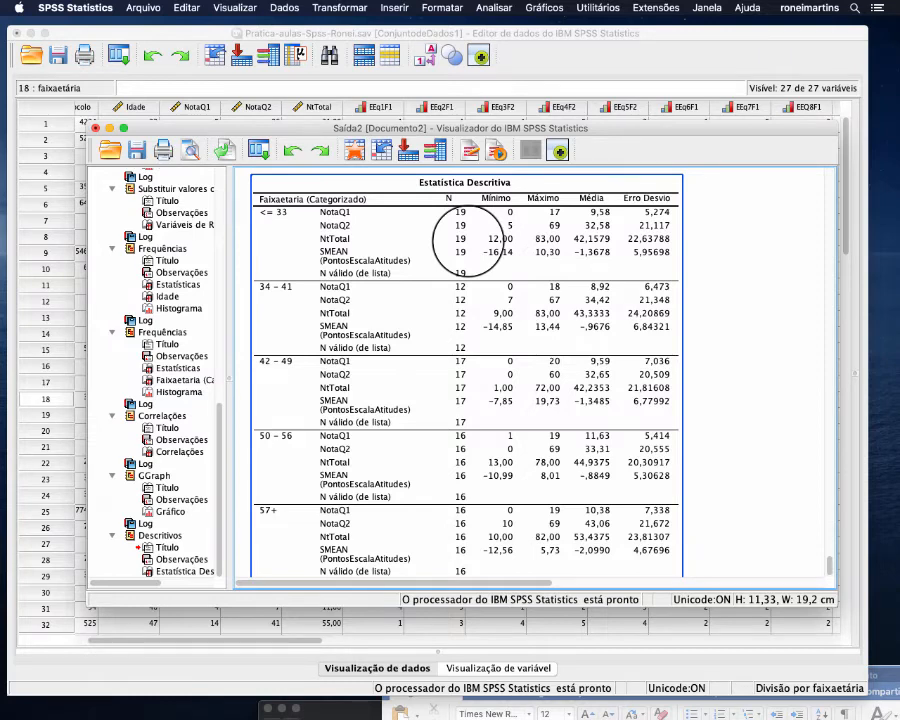
Start a one-way ANOVA with NtTotal and SMEAN(PontosEscalaAtitudes) as the dependent variables
{"action": "left_click", "coordinate": [490, 12]}
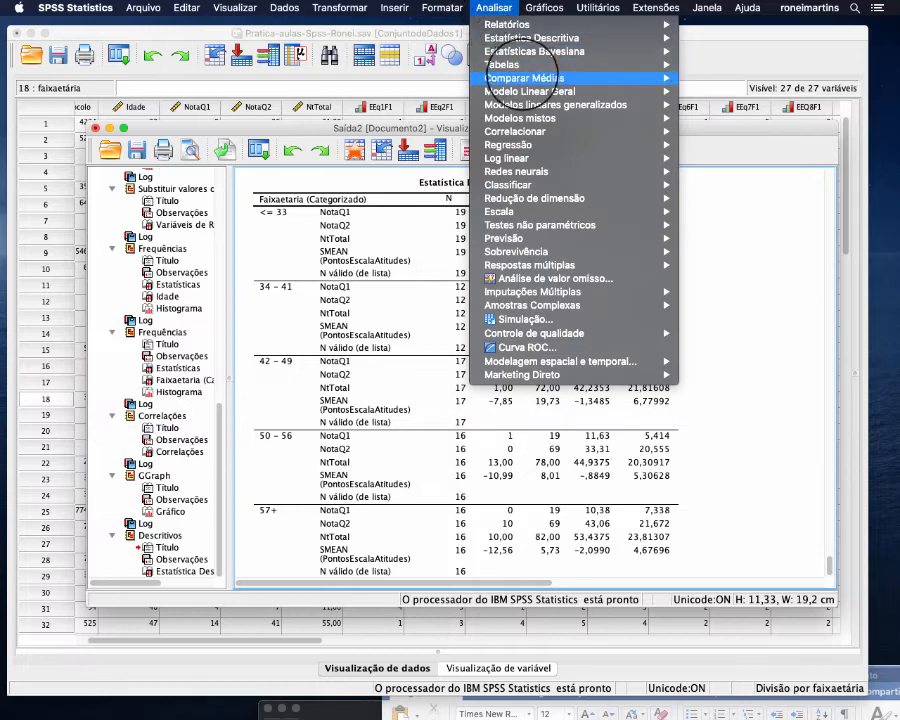
{"action": "mouse_move", "coordinate": [527, 78]}
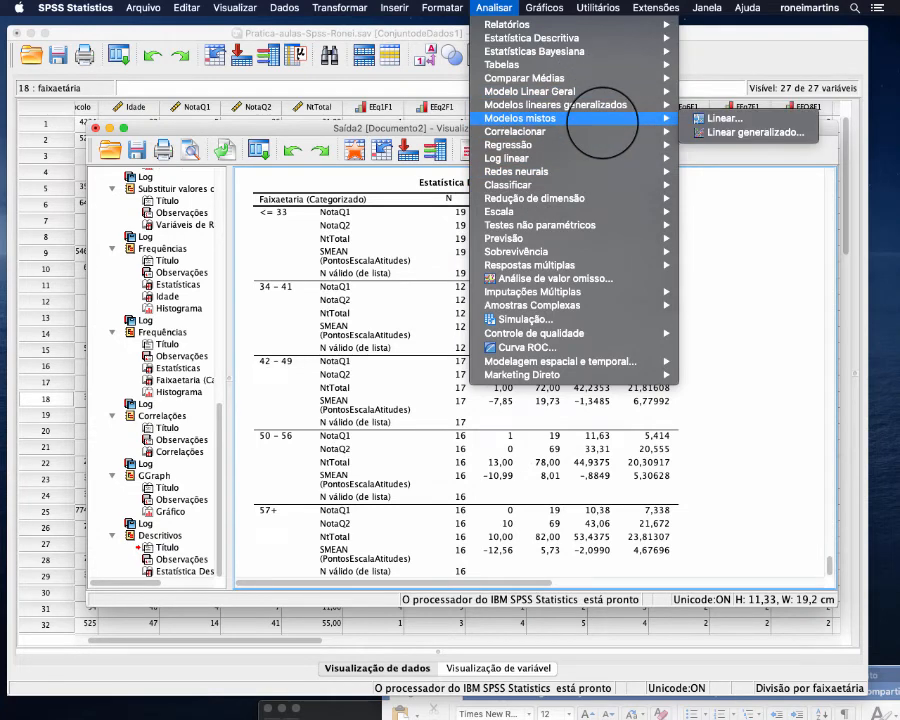
{"action": "mouse_move", "coordinate": [606, 78]}
{"action": "left_click", "coordinate": [741, 138]}
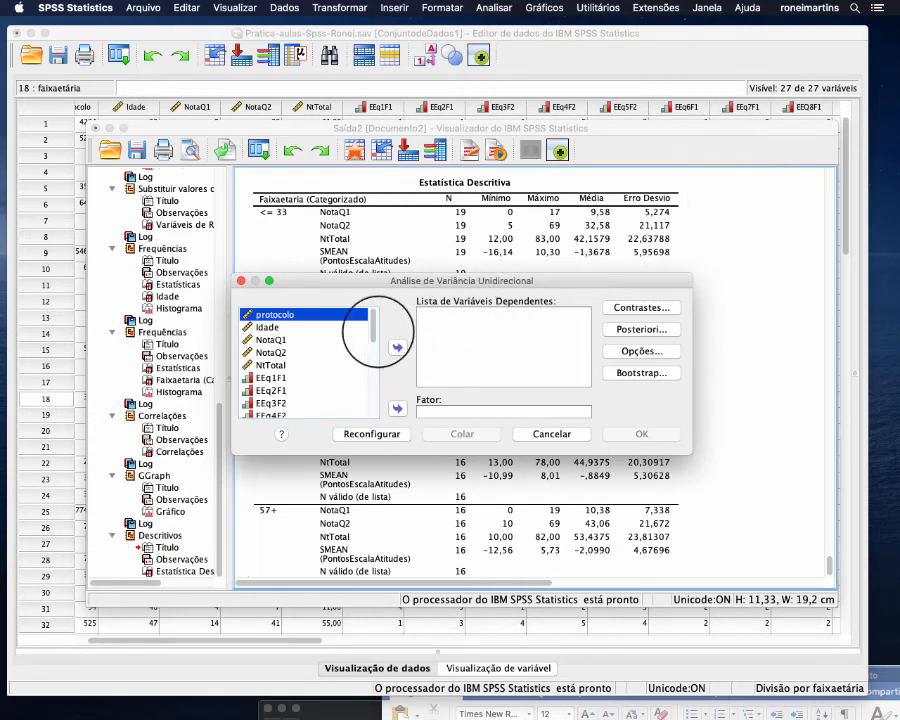
{"action": "left_click", "coordinate": [373, 328]}
{"action": "mouse_move", "coordinate": [373, 326]}
{"action": "left_mouse_down"}
{"action": "mouse_move", "coordinate": [376, 343]}
{"action": "mouse_move", "coordinate": [376, 327]}
{"action": "left_mouse_up"}
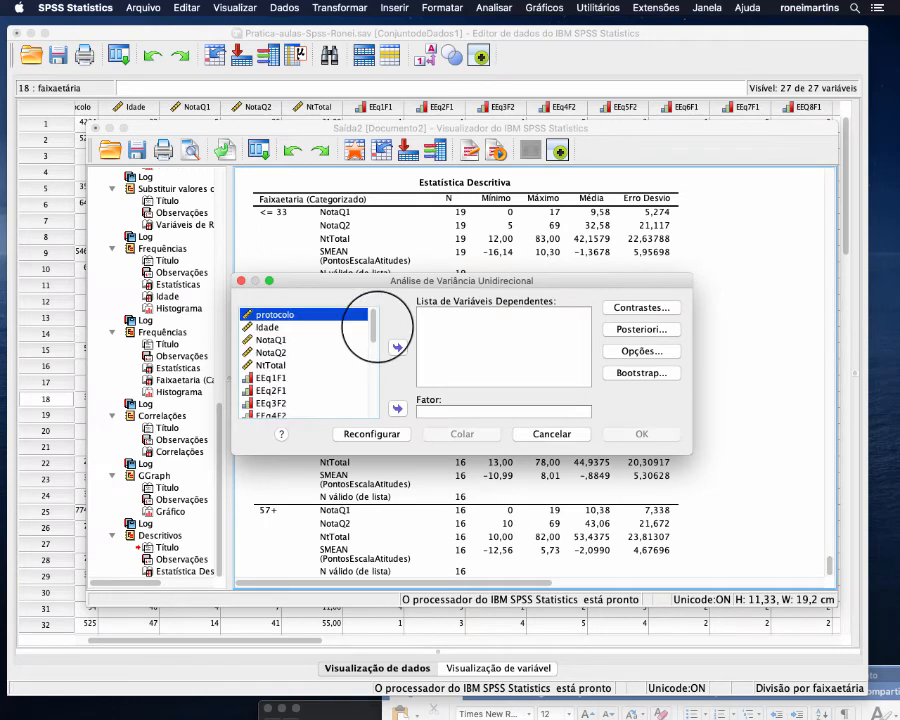
{"action": "left_click", "coordinate": [270, 364]}
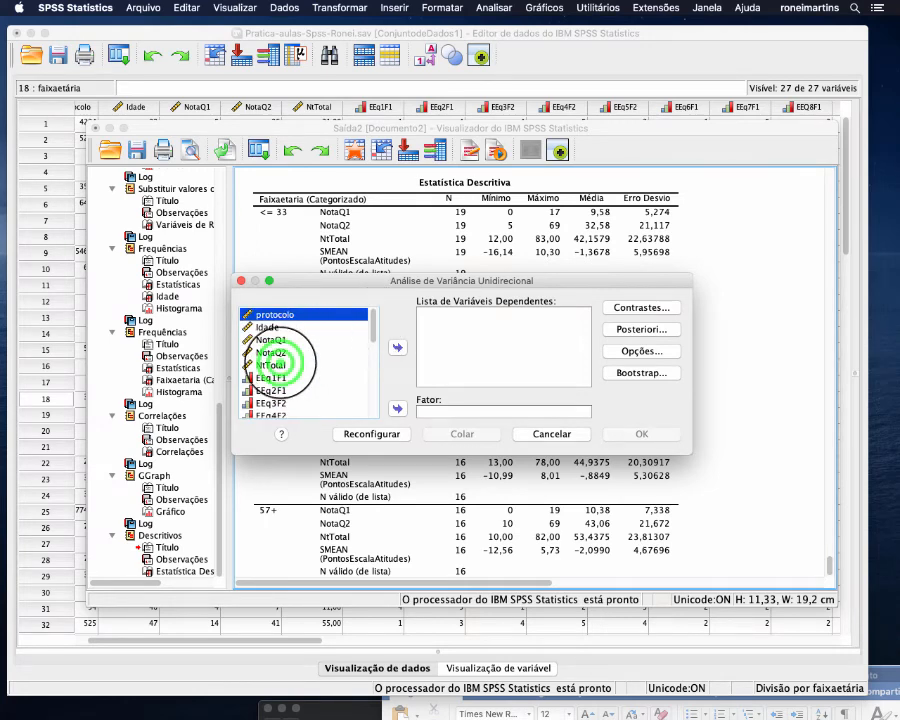
{"action": "left_click", "coordinate": [396, 340]}
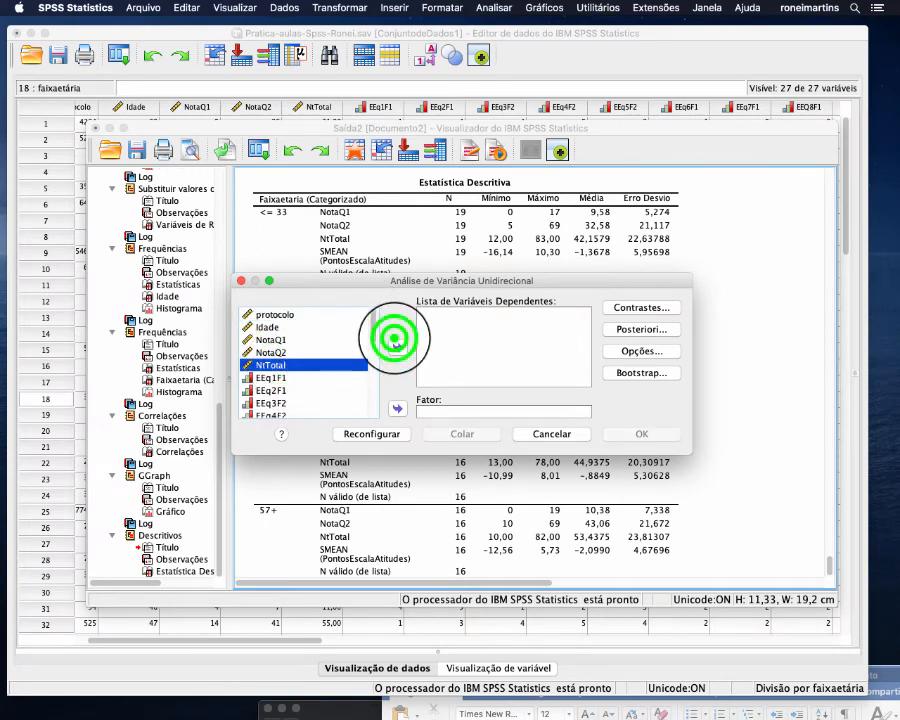
{"action": "scroll", "coordinate": [377, 378], "scroll_direction": "down", "scroll_amount": 5}
{"action": "scroll", "coordinate": [377, 378], "scroll_direction": "down", "scroll_amount": 3}
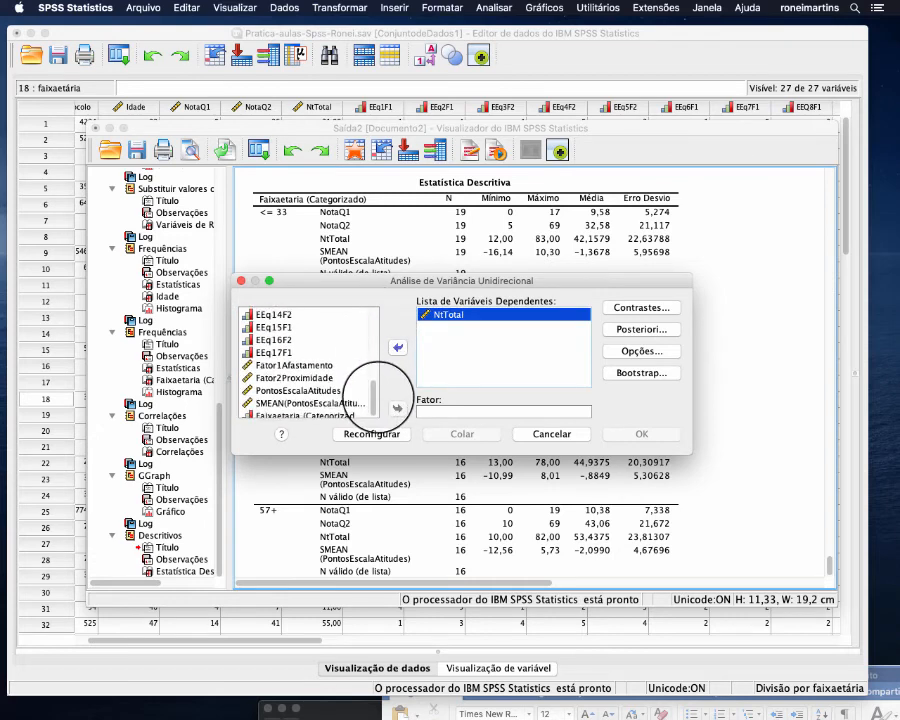
{"action": "left_click", "coordinate": [330, 398]}
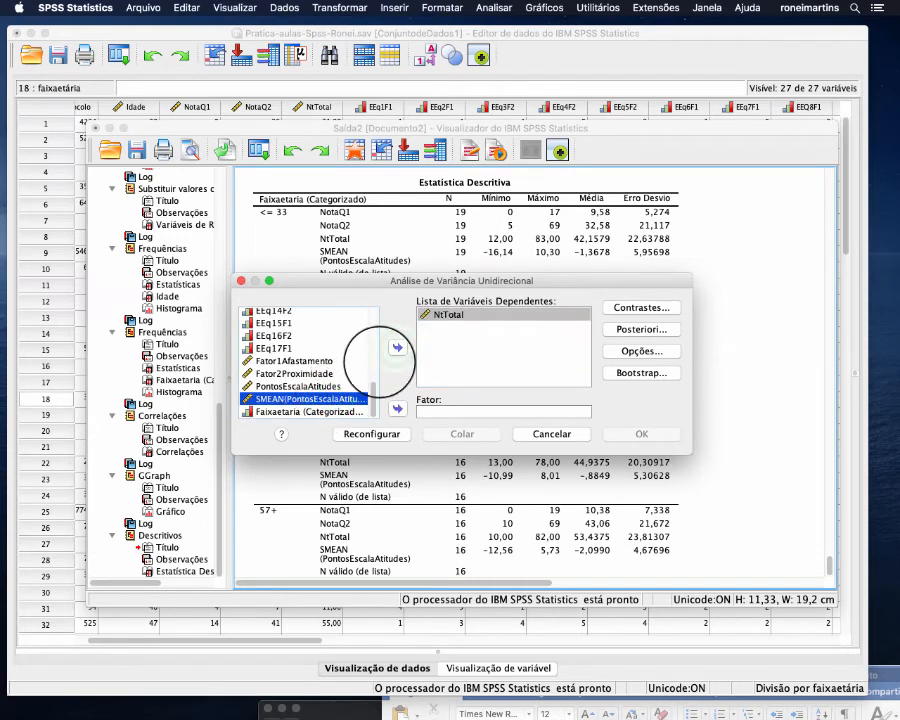
{"action": "left_click", "coordinate": [397, 345]}
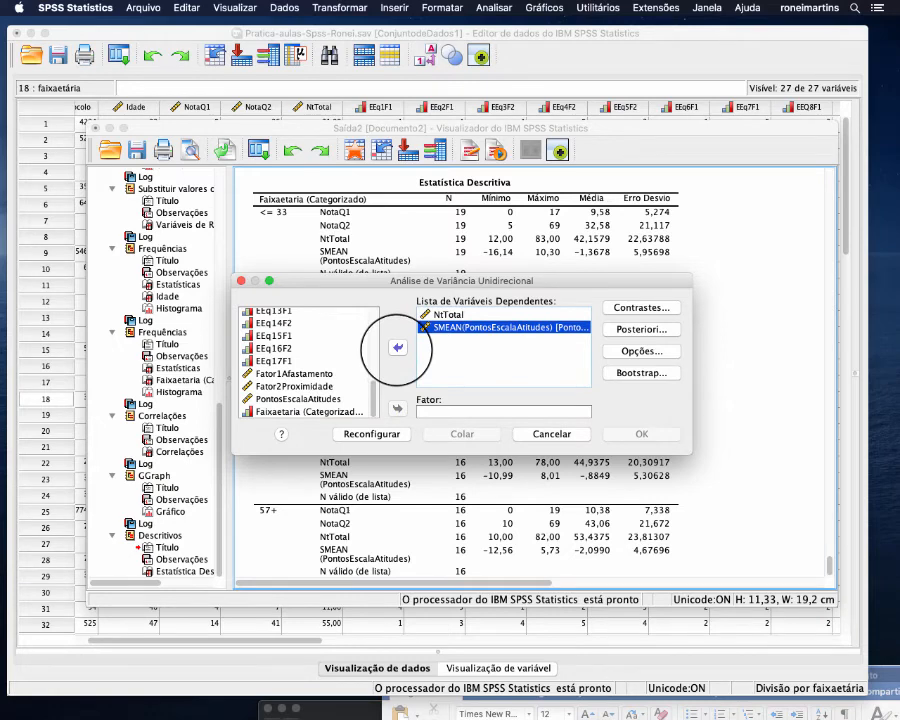
Set Faixaetaria (Categorizado) as the factor of the one-way ANOVA
{"action": "left_click", "coordinate": [371, 400]}
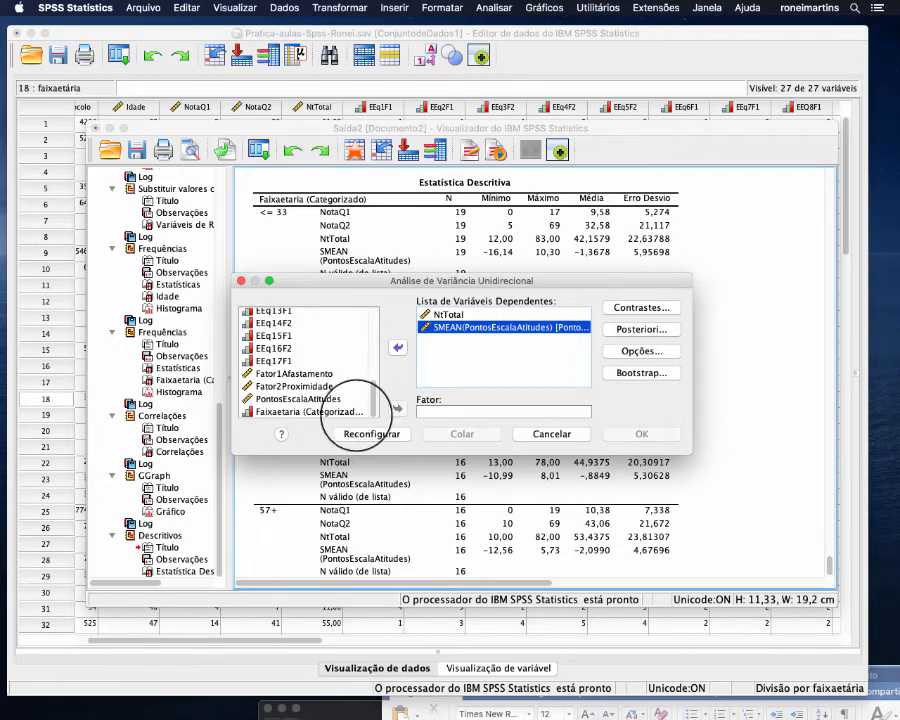
{"action": "left_click", "coordinate": [313, 411]}
{"action": "left_click", "coordinate": [398, 408]}
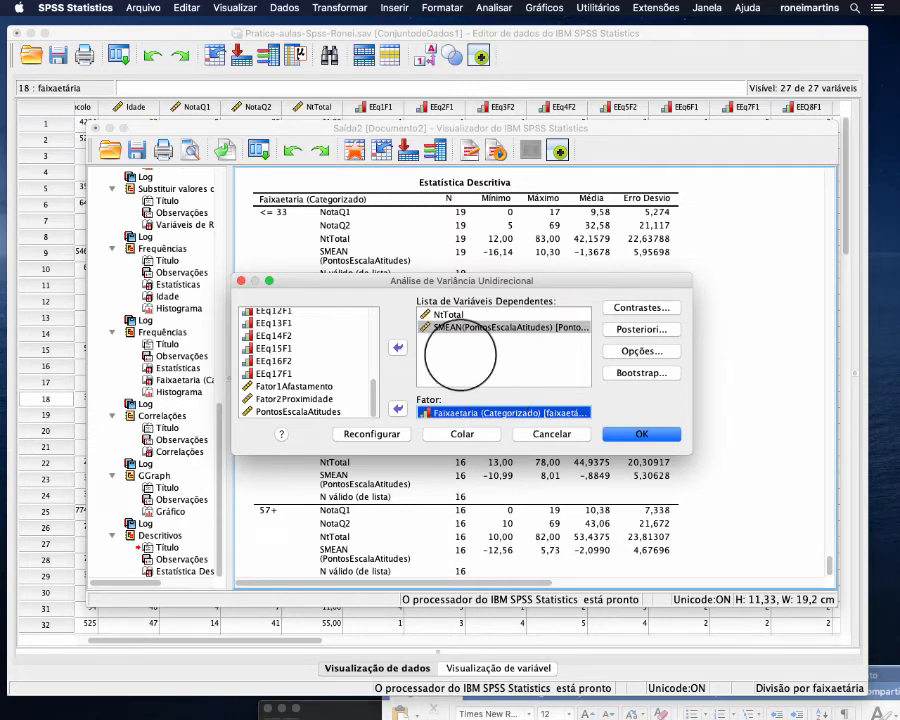
Turn off the file split so that all cases are analyzed without groups, and return to the one-way ANOVA dialog
{"action": "left_click", "coordinate": [284, 8]}
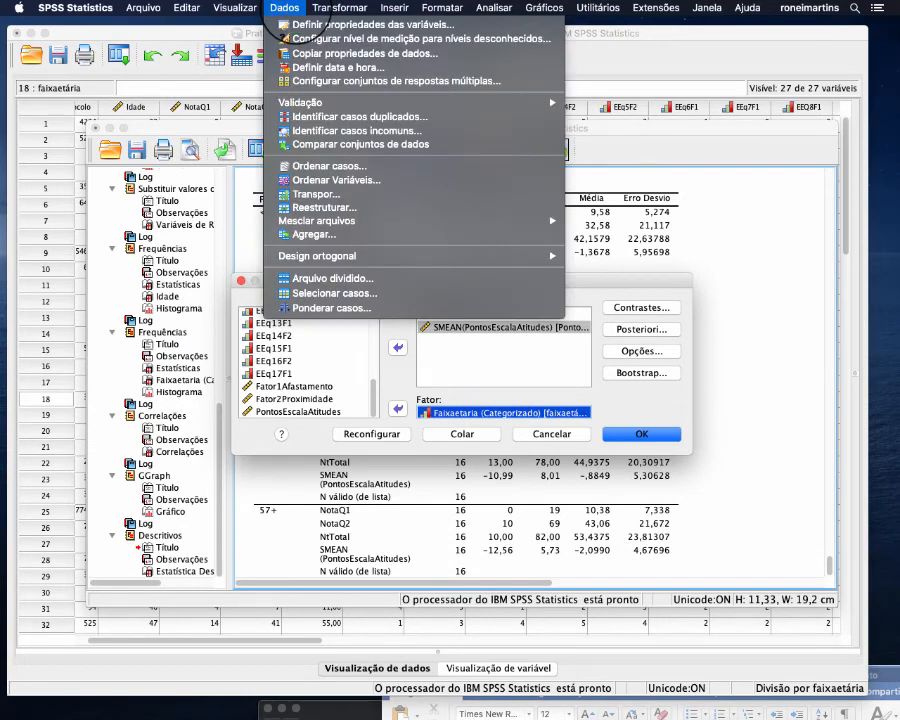
{"action": "left_click", "coordinate": [373, 281]}
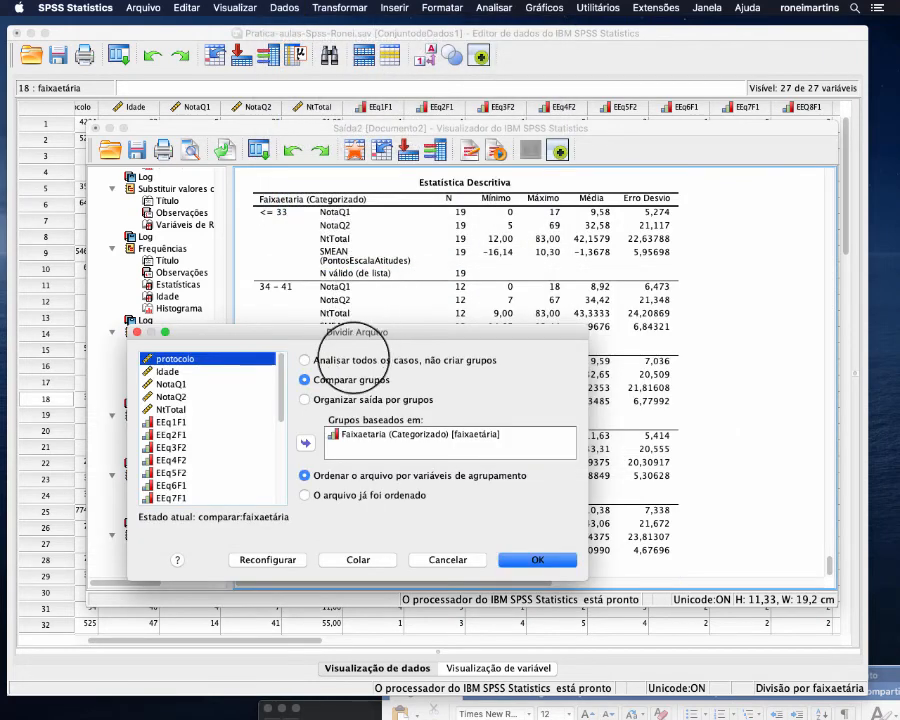
{"action": "left_click", "coordinate": [303, 358]}
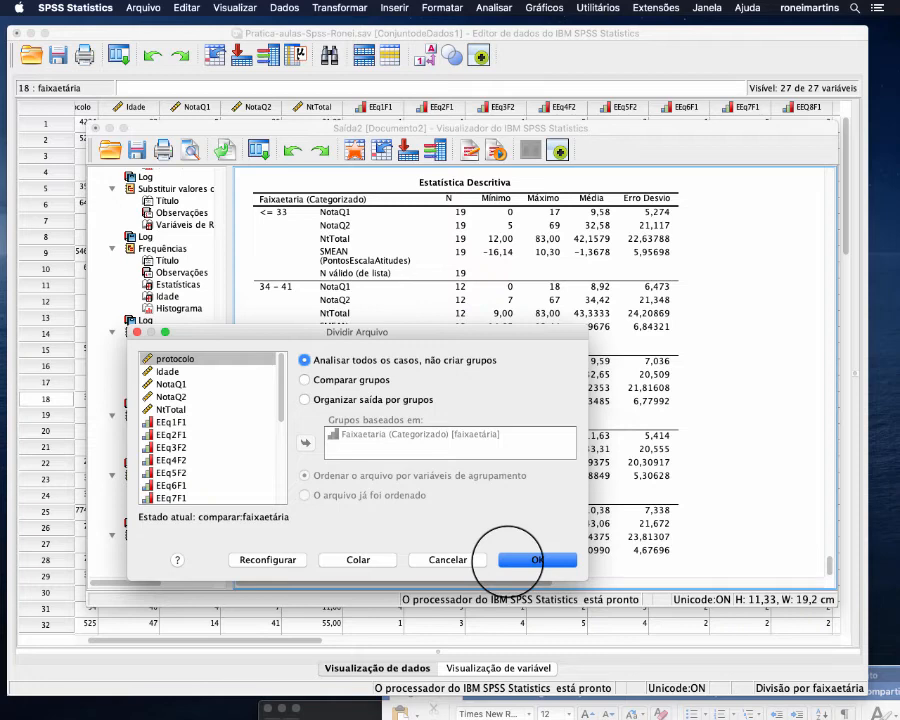
{"action": "left_click", "coordinate": [537, 560]}
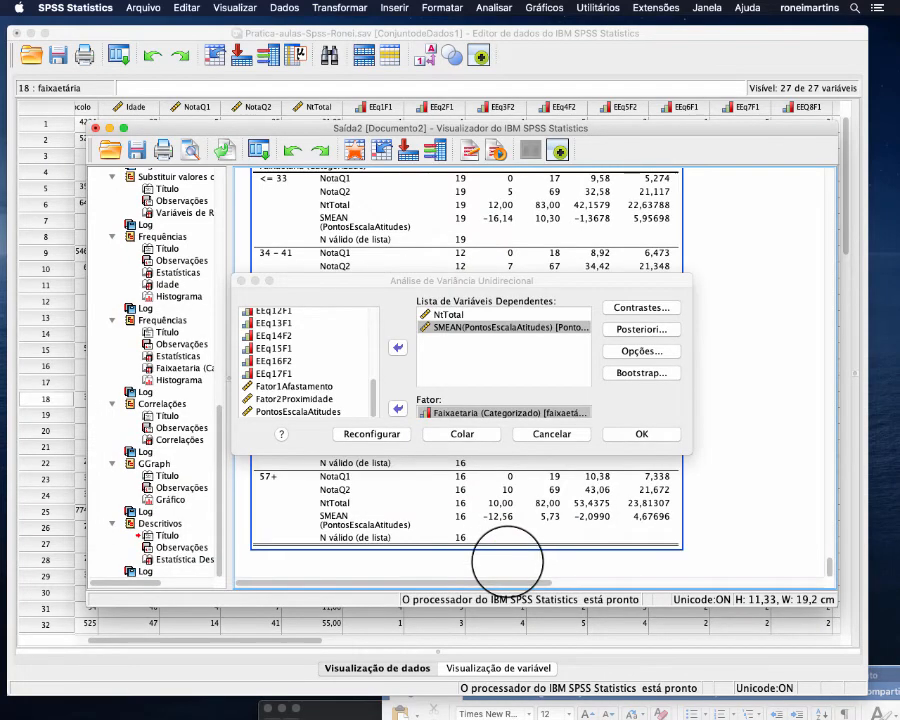
{"action": "left_click", "coordinate": [538, 267]}
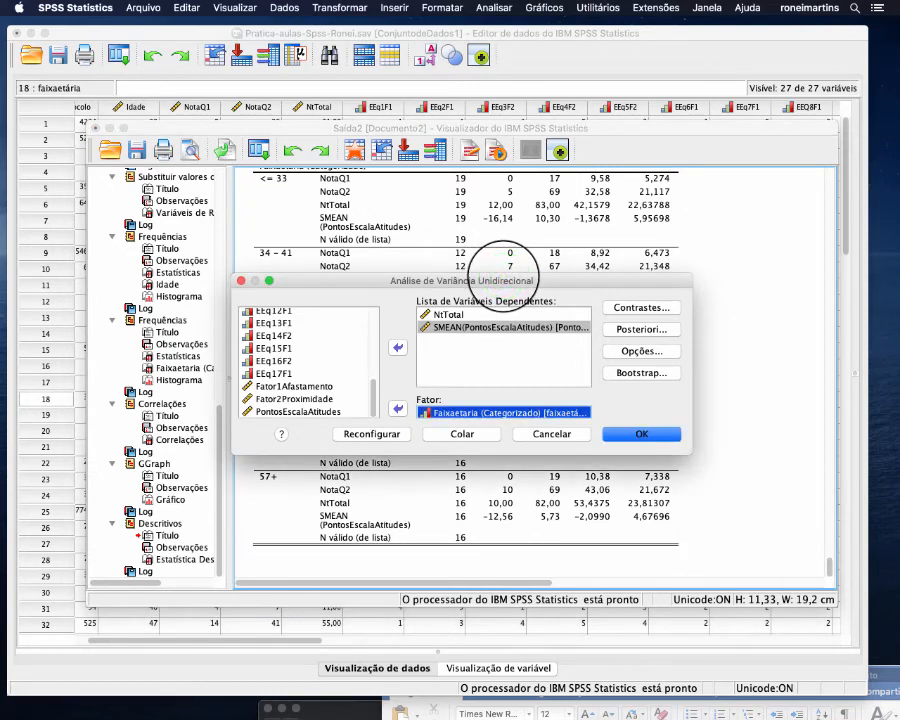
Run the one-way ANOVA of NtTotal and SMEAN(PontosEscalaAtitudes) by the factor Faixaetaria (Categorizado)
{"action": "left_click", "coordinate": [506, 324]}
{"action": "left_click", "coordinate": [503, 314]}
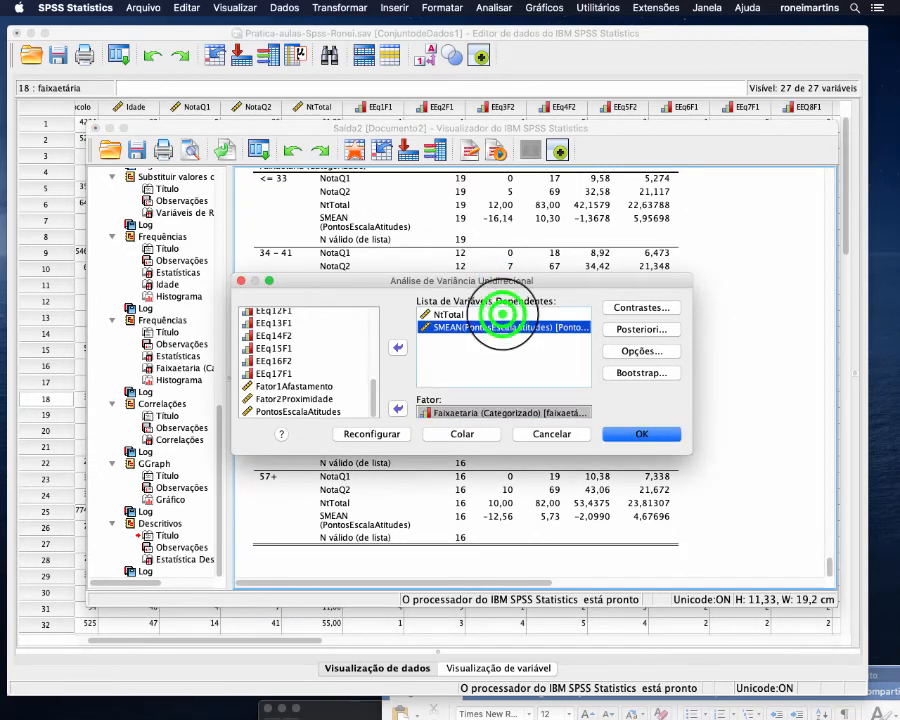
{"action": "left_click", "coordinate": [500, 326]}
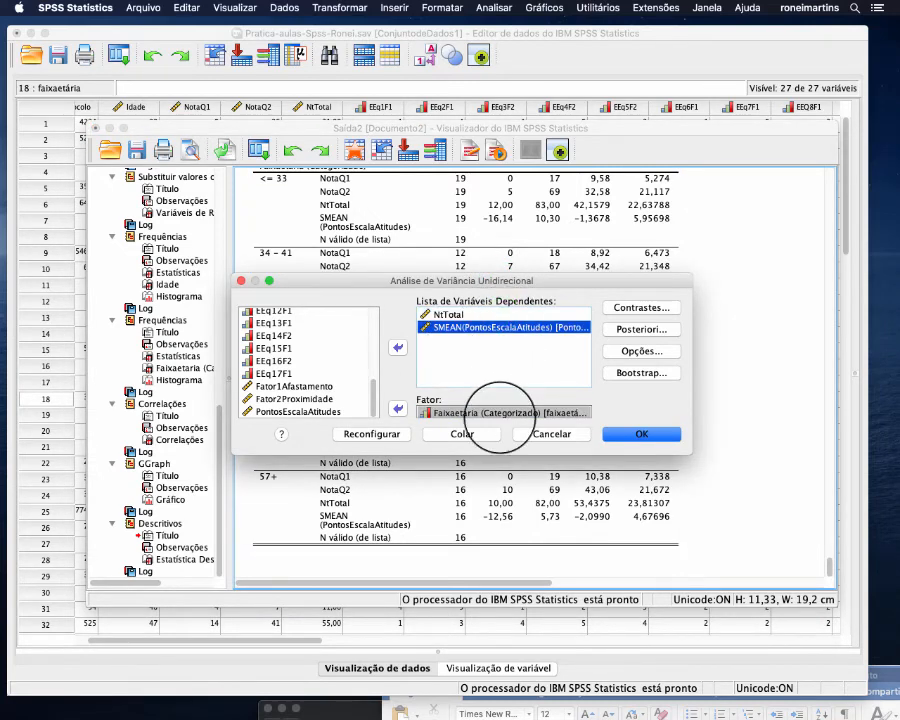
{"action": "left_click", "coordinate": [497, 412]}
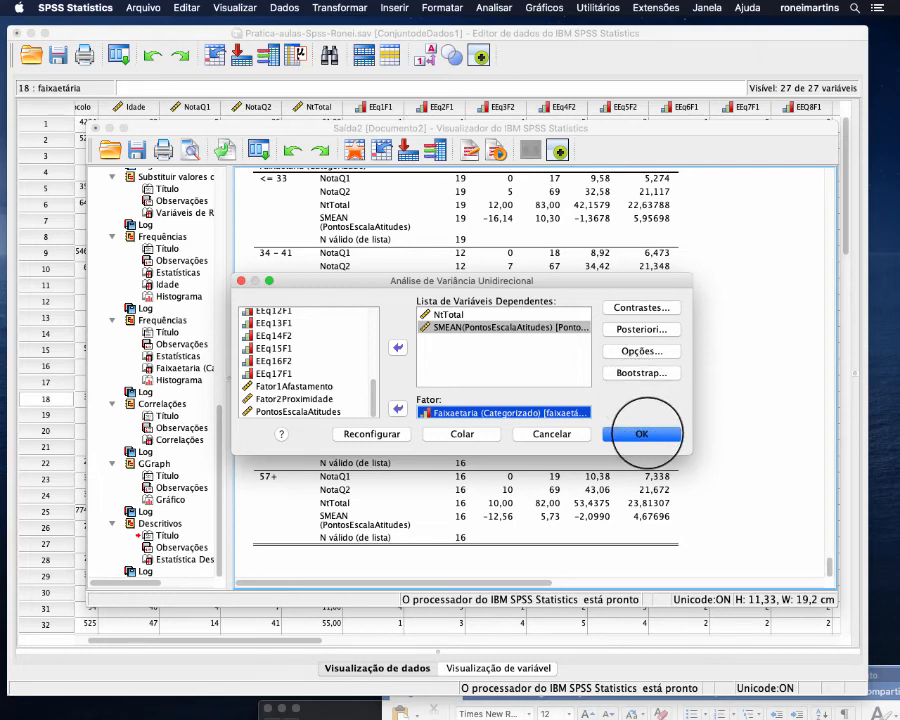
{"action": "left_click", "coordinate": [641, 434]}
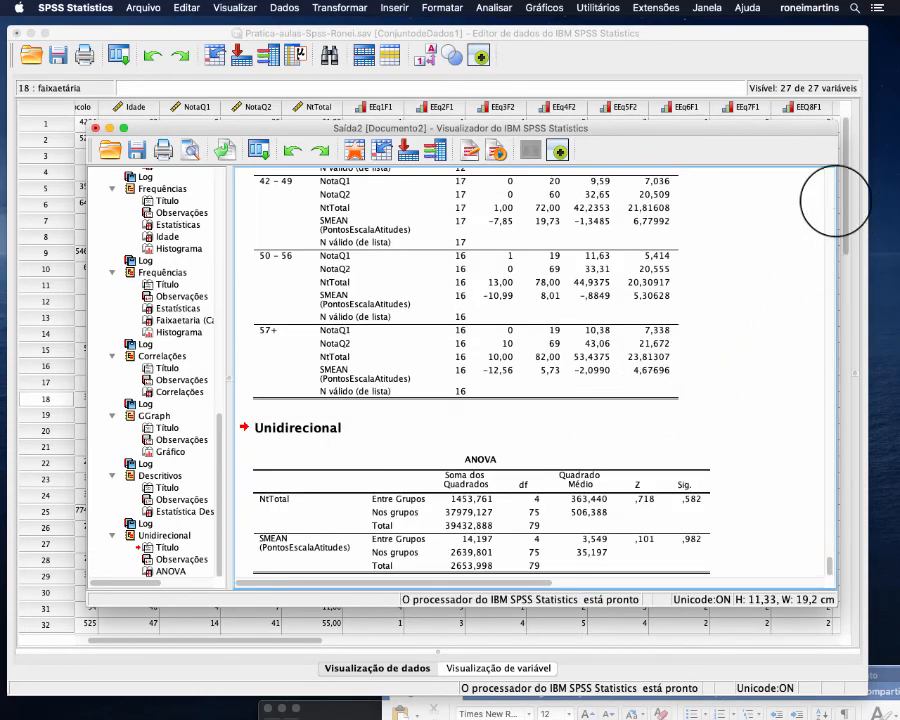
Examine the ANOVA significance values alongside the descriptive means of each age group, and return to the data editor
{"action": "scroll", "coordinate": [688, 404], "scroll_direction": "down", "scroll_amount": 2}
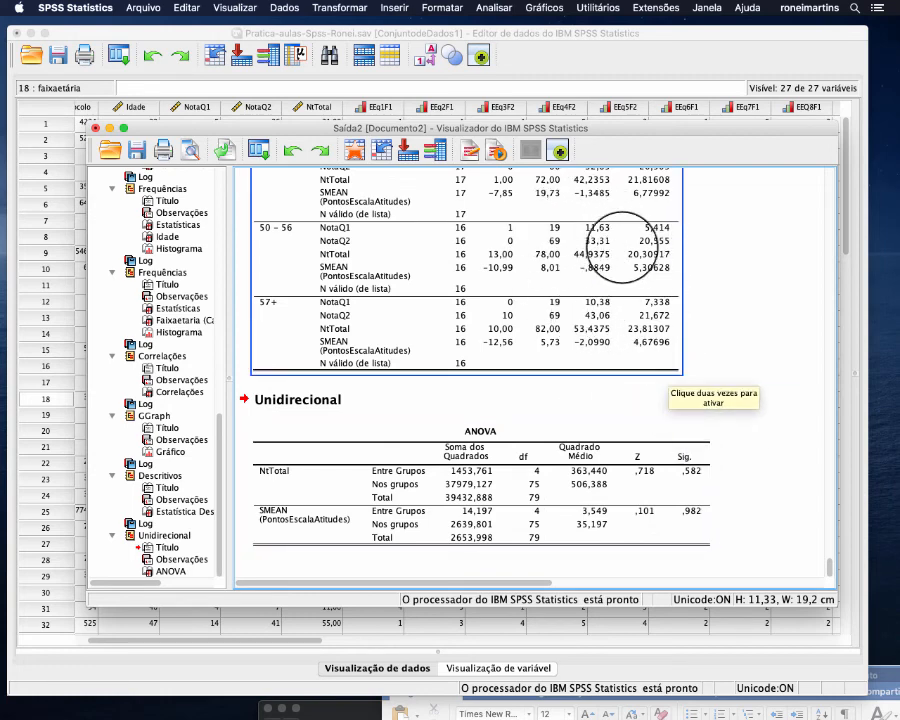
{"action": "mouse_move", "coordinate": [832, 571]}
{"action": "left_mouse_down"}
{"action": "mouse_move", "coordinate": [830, 546]}
{"action": "mouse_move", "coordinate": [830, 555]}
{"action": "left_mouse_up"}
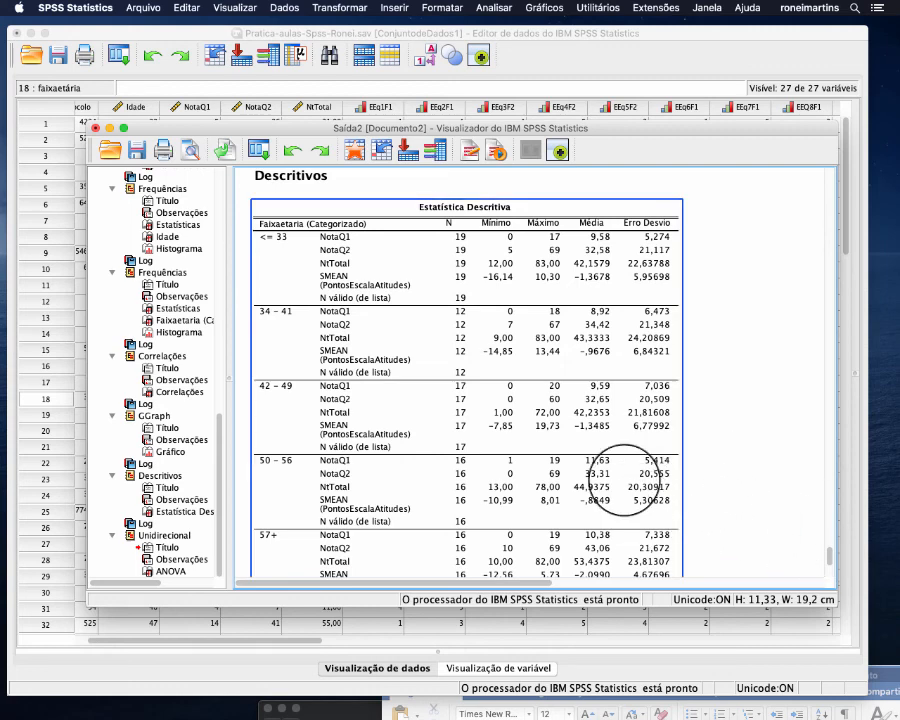
{"action": "left_click_drag", "start_coordinate": [826, 549], "coordinate": [829, 557]}
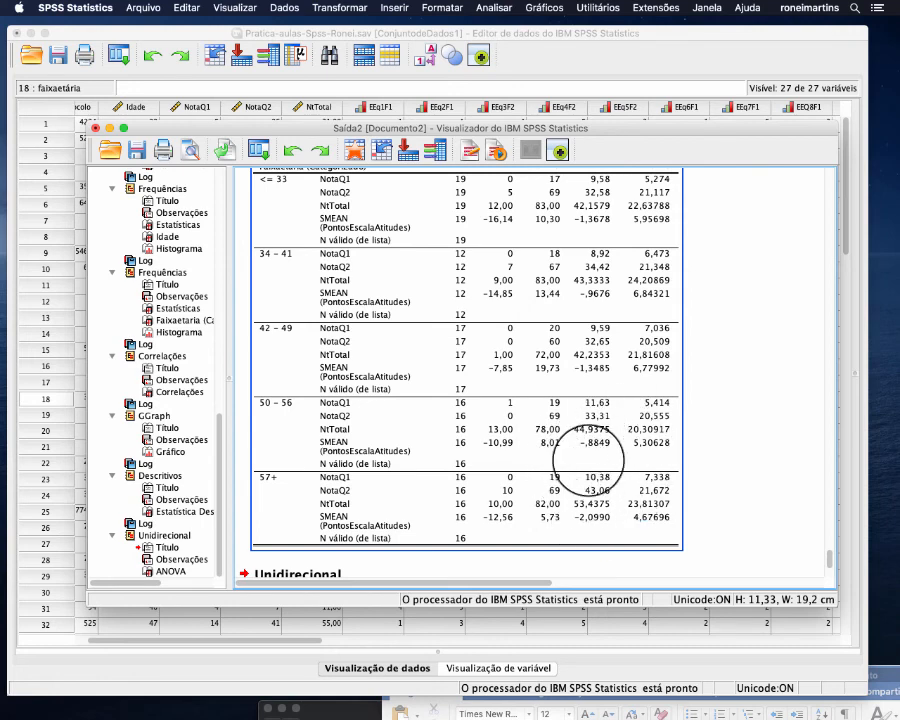
{"action": "left_click", "coordinate": [530, 415]}
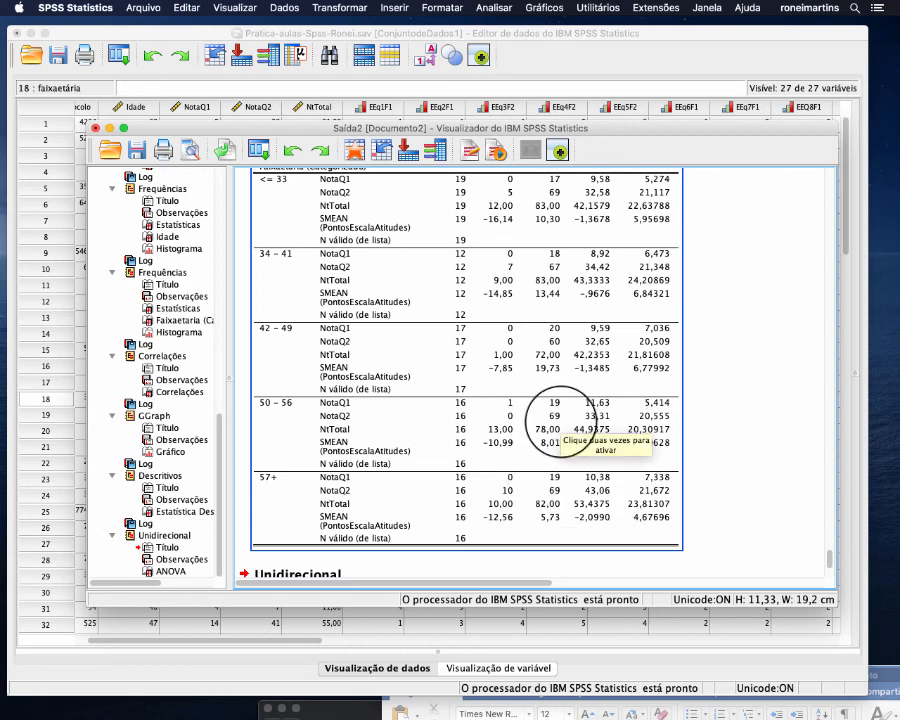
{"action": "left_click_drag", "start_coordinate": [824, 546], "coordinate": [830, 566]}
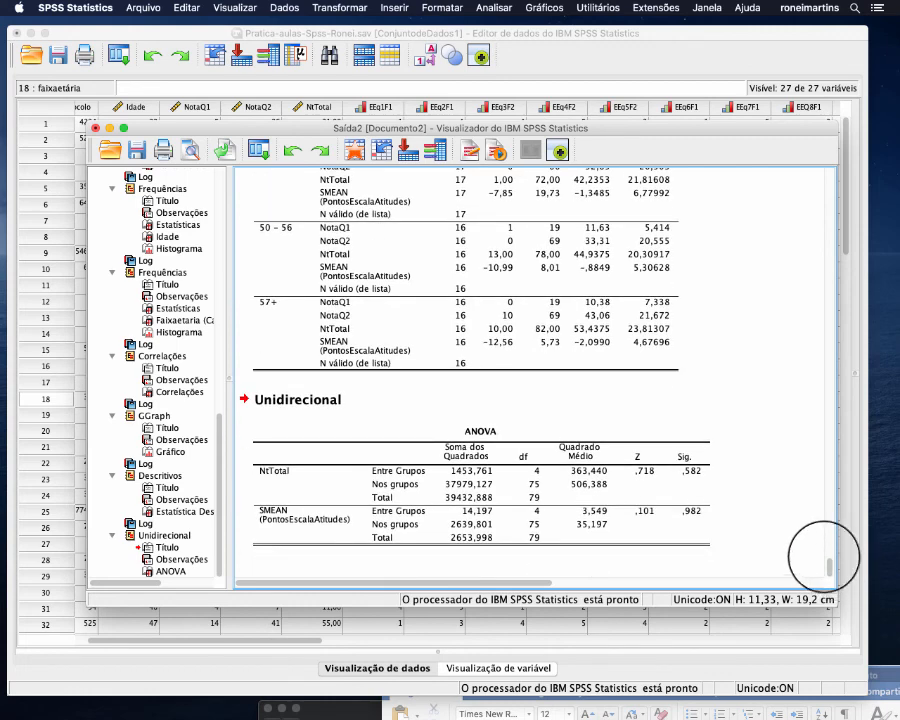
{"action": "left_click", "coordinate": [680, 427]}
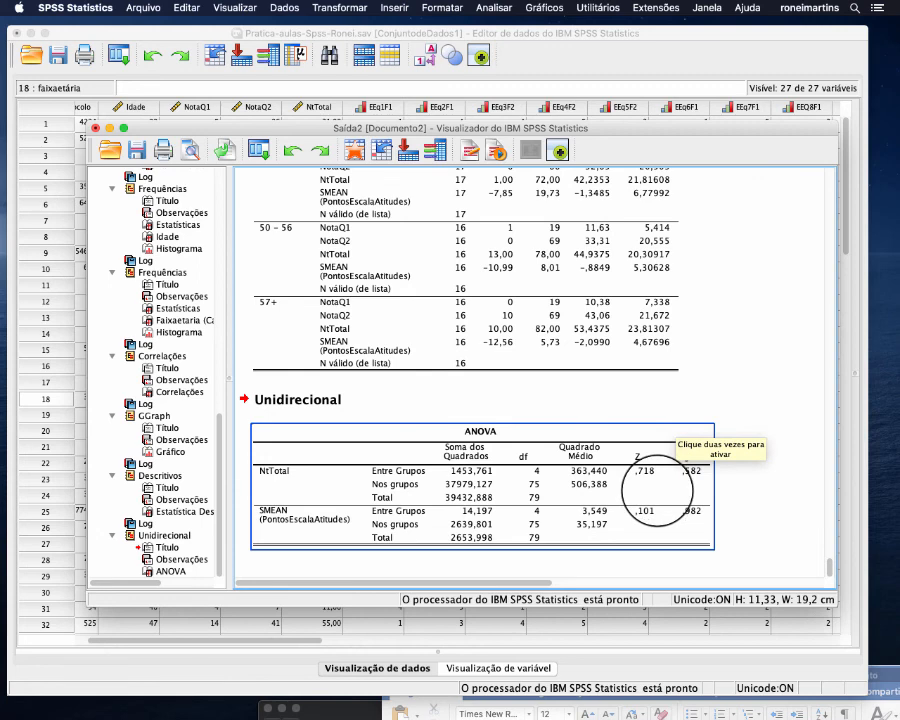
{"action": "left_click", "coordinate": [444, 340]}
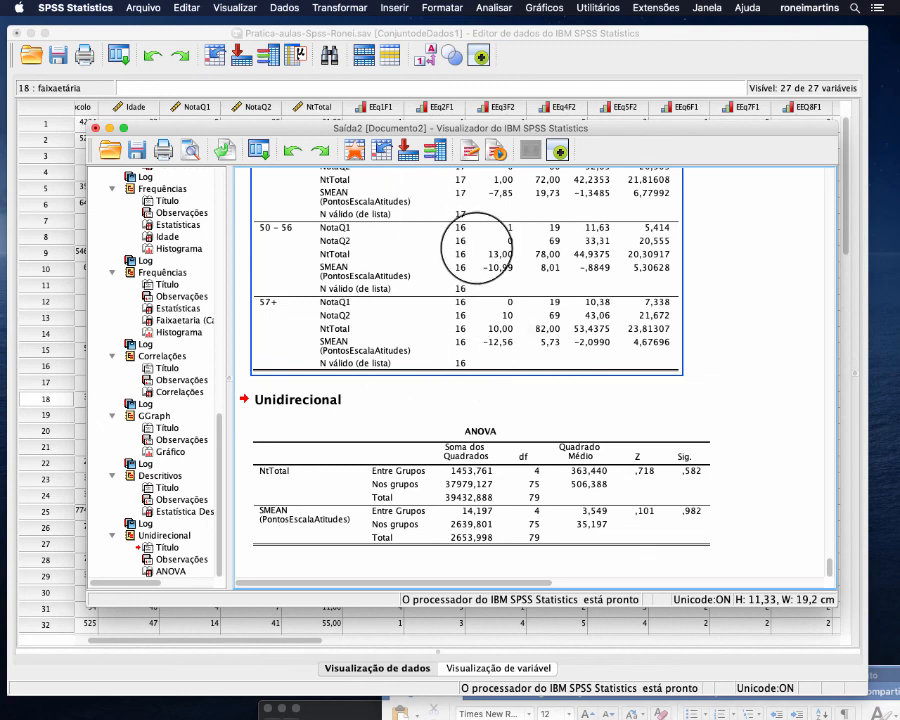
{"action": "left_click", "coordinate": [533, 383]}
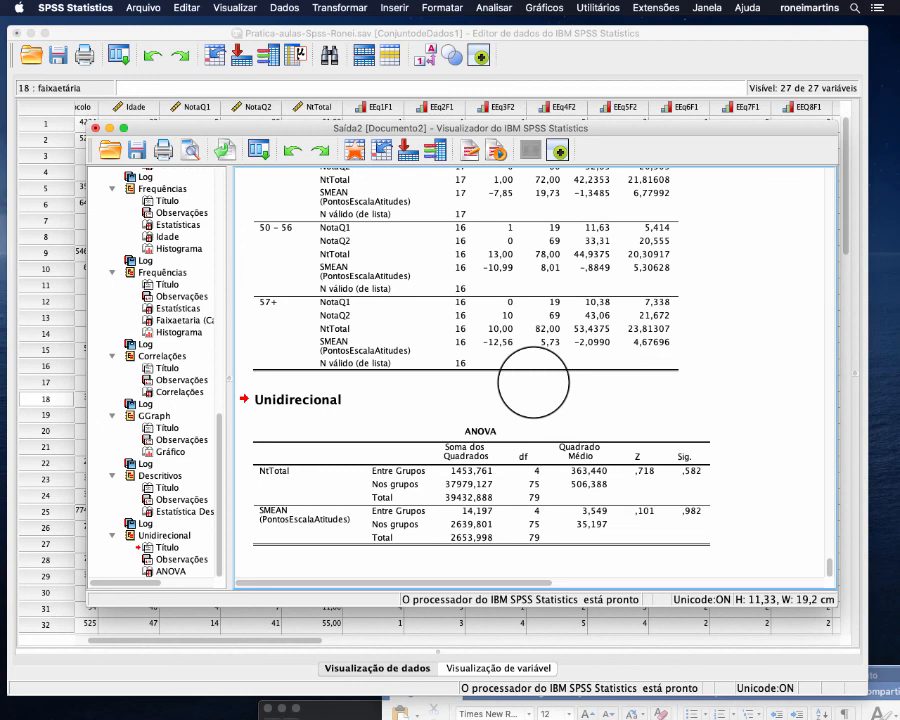
{"action": "left_click", "coordinate": [382, 36]}
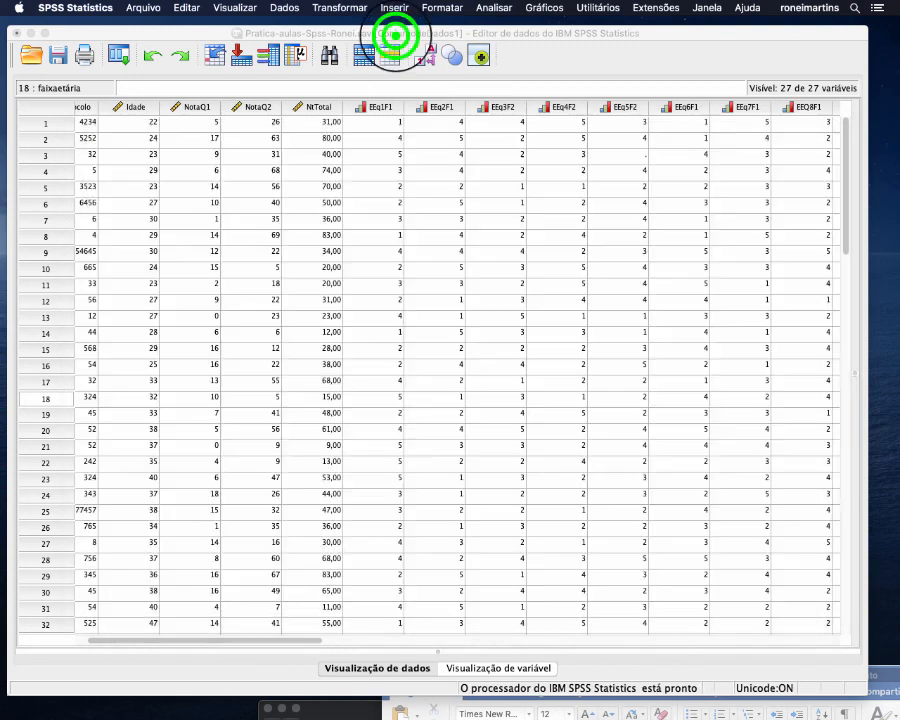